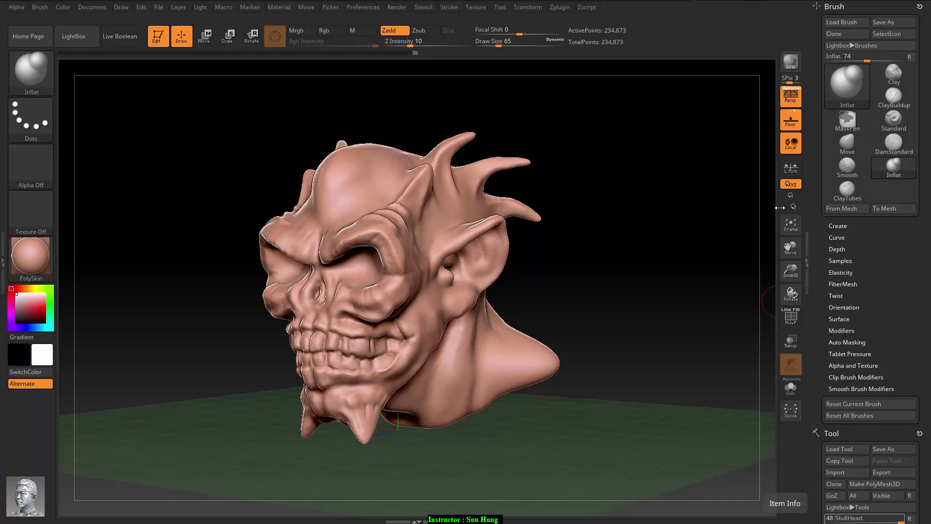
Store the current hotkeys under Preferences > Hotkeys and confirm the startup-restore message
left_click(360, 7)
left_click(384, 67)
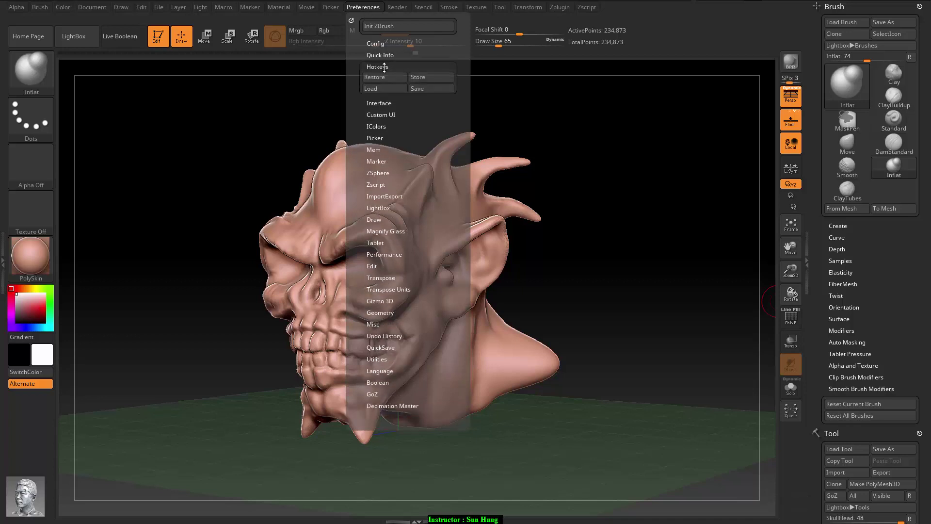
left_click(432, 79)
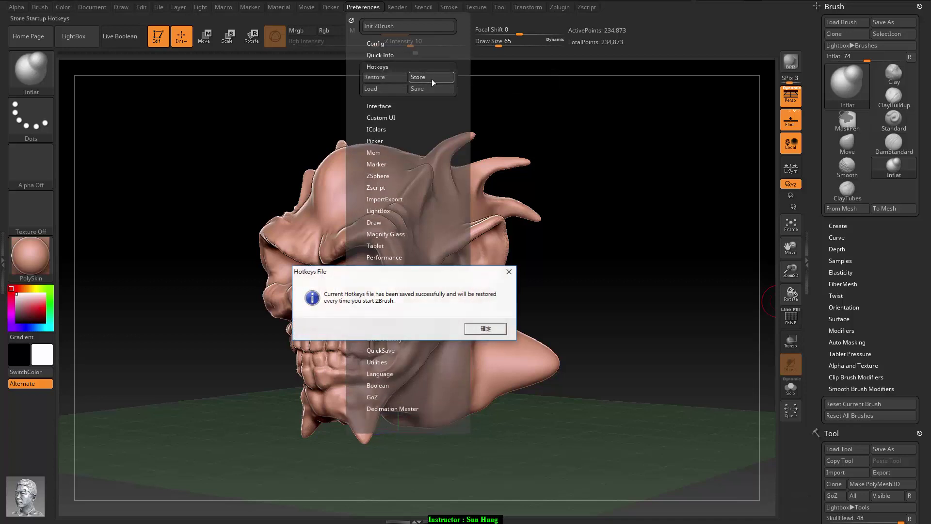
left_click(486, 329)
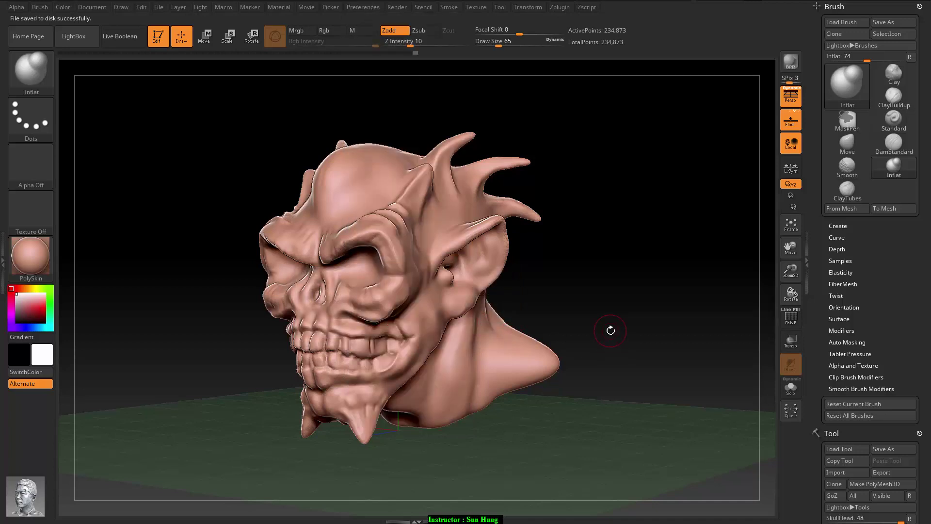
Test the ClayTubes, Inflat, Standard and DamStandard brush hotkeys, then orbit the skull to inspect it
key("c")
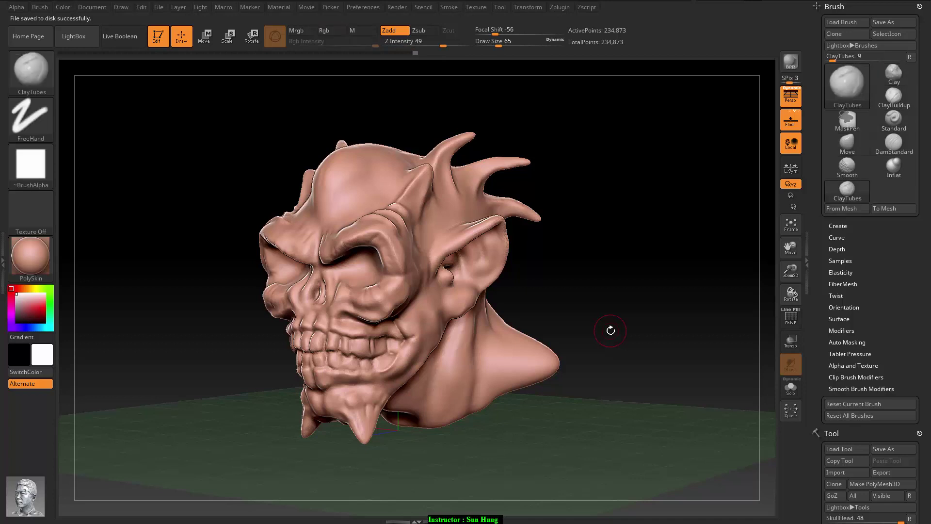
key("i")
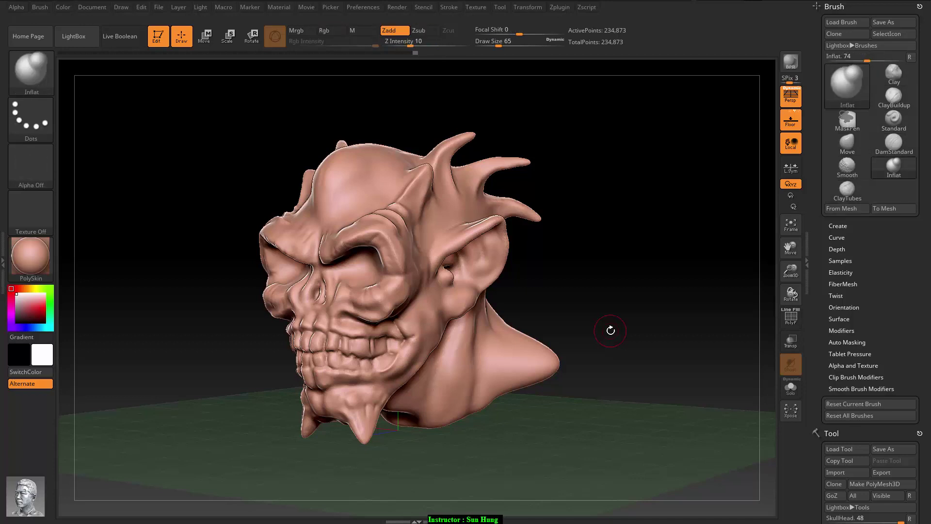
key("b")
key("s")
key("t")
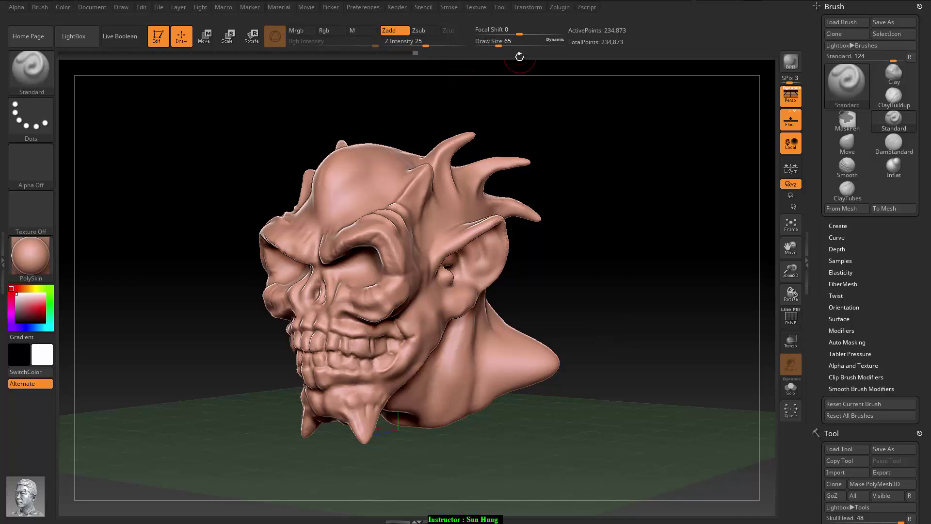
key("b")
key("d")
key("s")
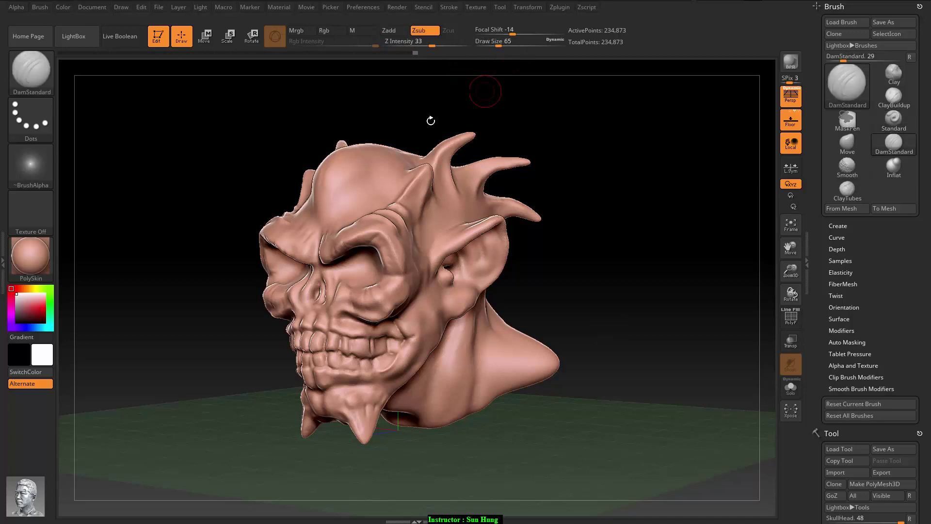
left_click_drag(571, 269, 575, 273)
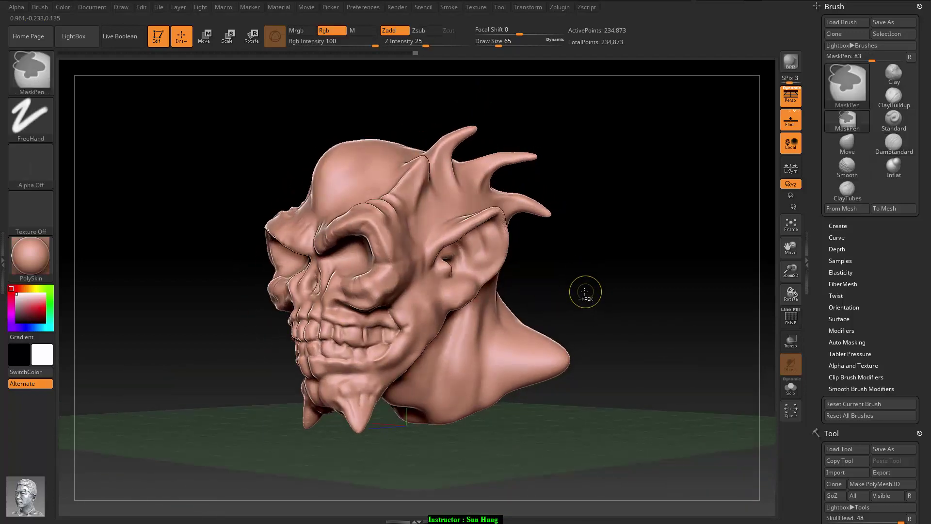
mouse_move(567, 282)
left_mouse_down()
mouse_move(574, 328)
mouse_move(631, 264)
mouse_move(621, 308)
mouse_move(620, 291)
mouse_move(597, 283)
left_mouse_up()
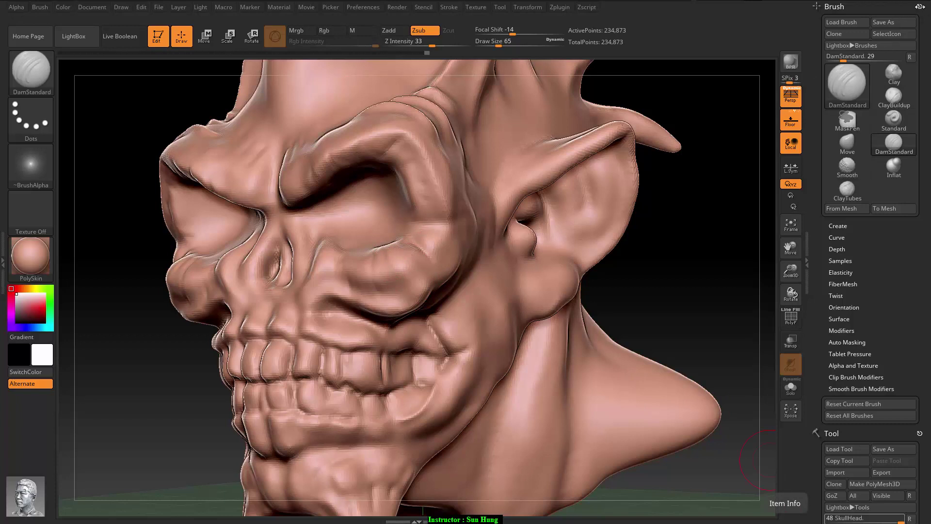
Collapse the Brush palette and expand Tool > Geometry > DynaMesh, showing Resolution 256
left_click(919, 6)
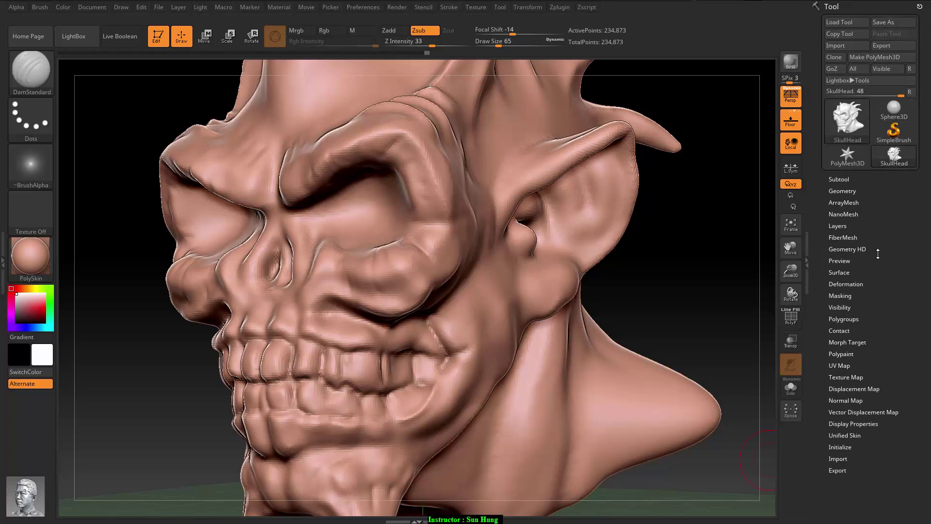
left_click(845, 190)
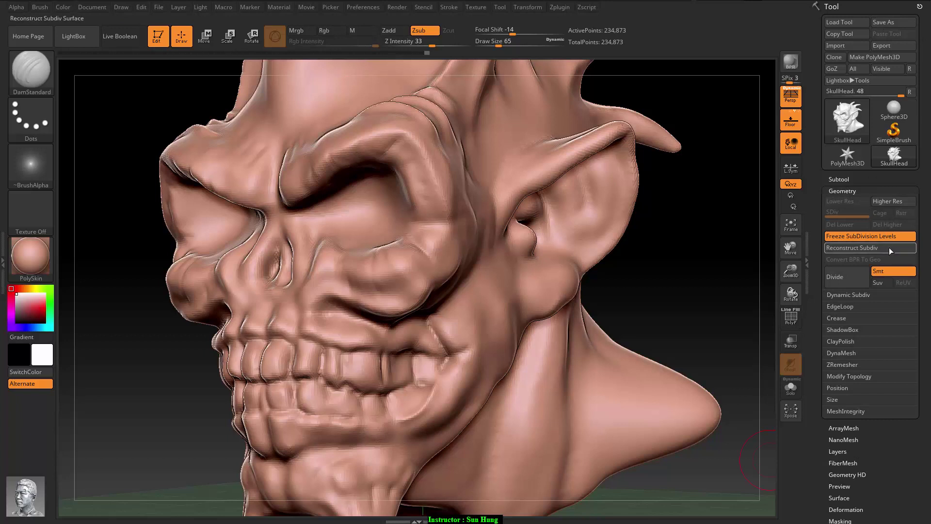
left_click(849, 355)
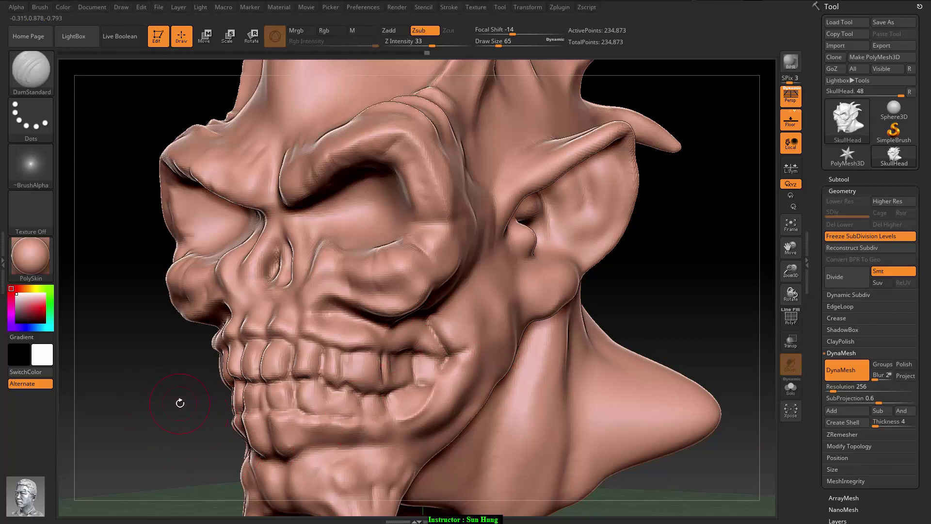
Inflate the upper lip and reshape the mouth corner and lower lip with Inflat
mouse_move(181, 405)
left_mouse_down()
mouse_move(172, 408)
mouse_move(185, 403)
left_mouse_up()
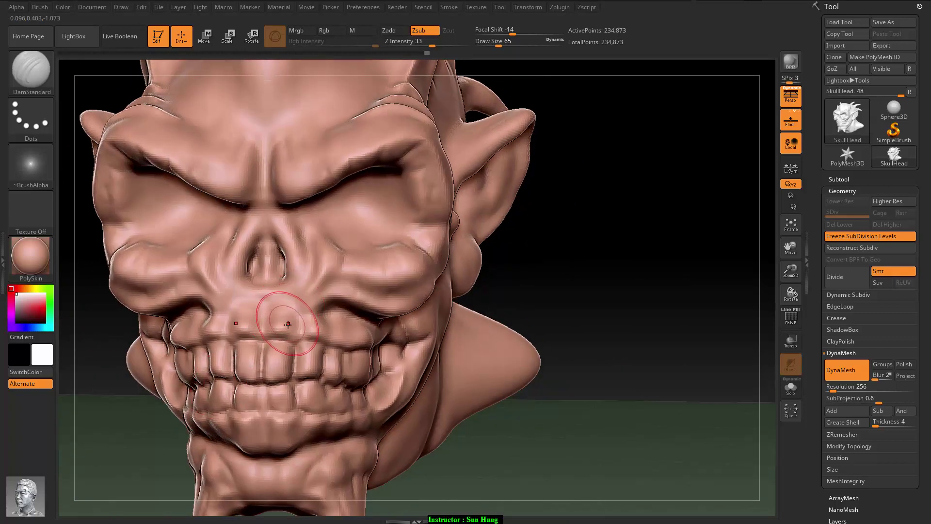
key("b")
key("i")
key("n")
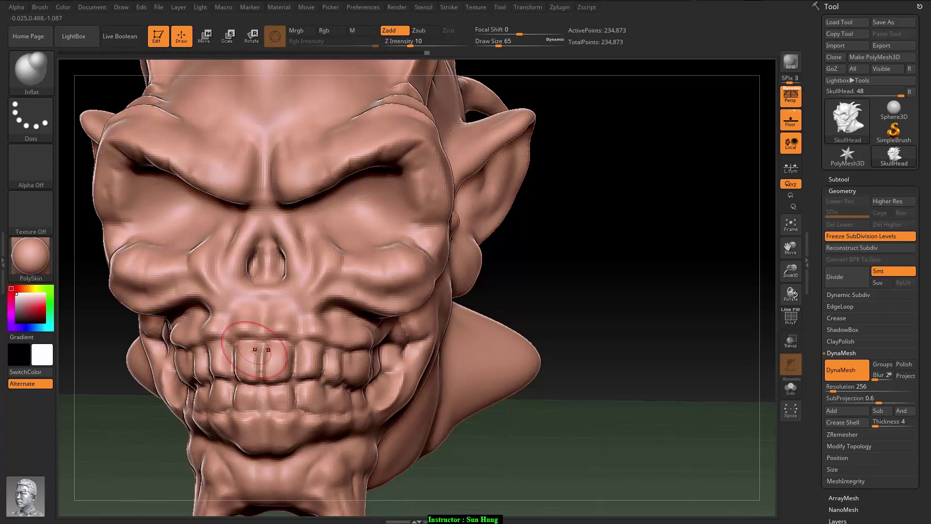
left_click_drag(255, 349, 279, 310)
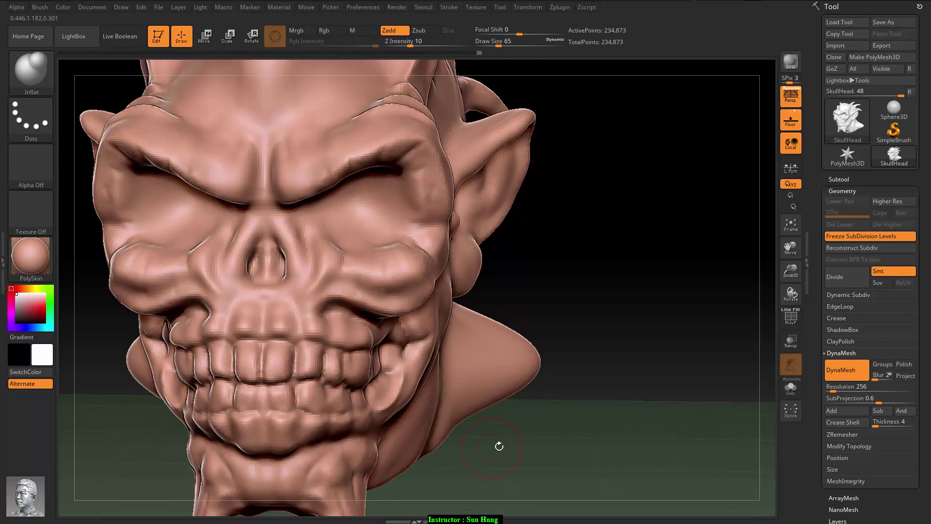
mouse_move(499, 446)
left_mouse_down()
mouse_move(343, 436)
mouse_move(379, 430)
mouse_move(451, 388)
mouse_move(463, 359)
left_mouse_up()
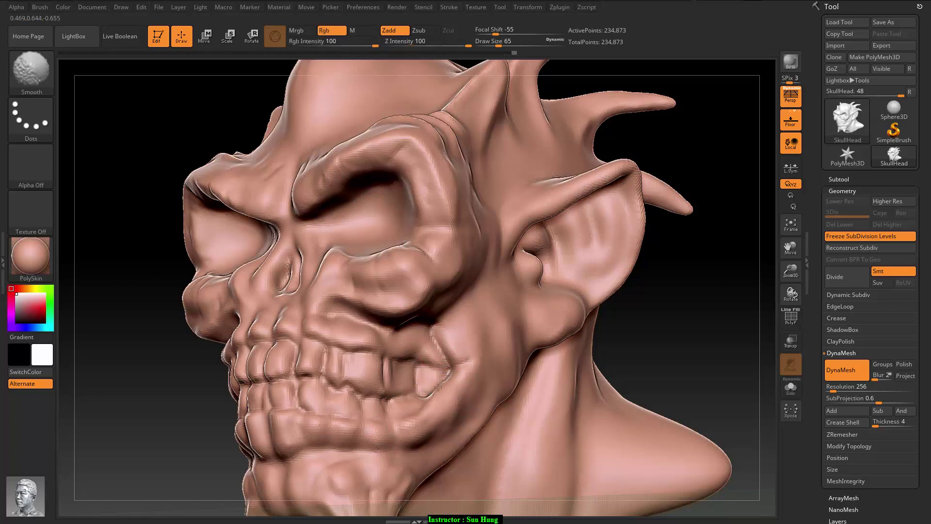
mouse_move(447, 402)
left_mouse_down()
mouse_move(387, 363)
mouse_move(339, 395)
left_mouse_up()
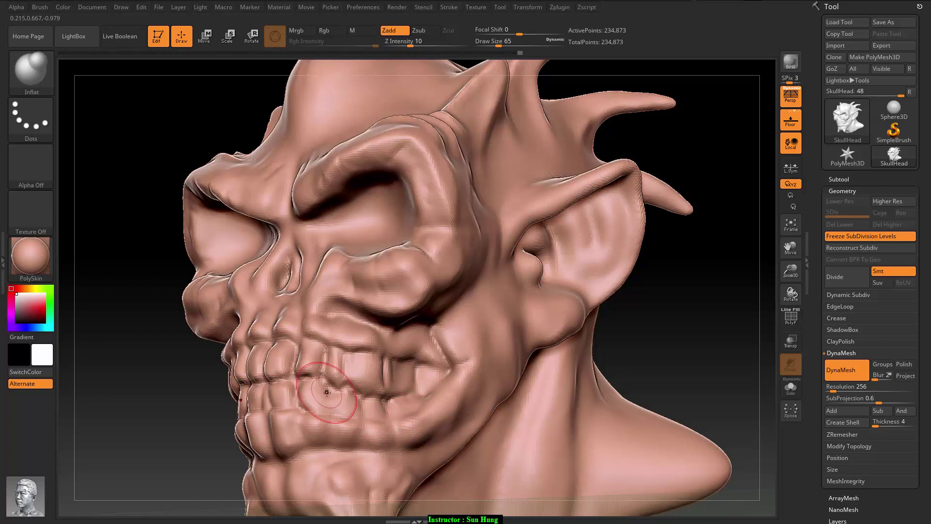
Carve grooves between the upper teeth with DamStandard, then raise Draw Size to 54
key("b")
key("d")
key("s")
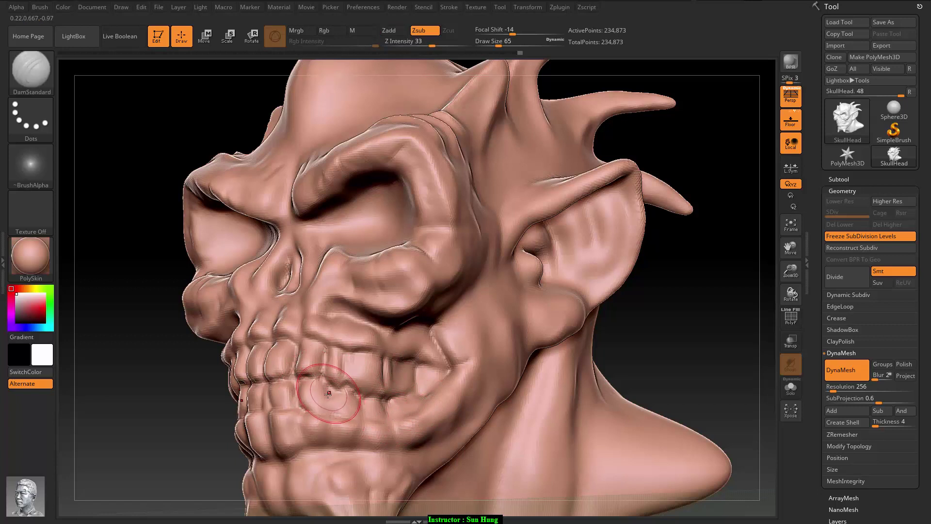
mouse_move(336, 368)
left_mouse_down()
mouse_move(356, 350)
mouse_move(333, 346)
left_mouse_up()
key("s")
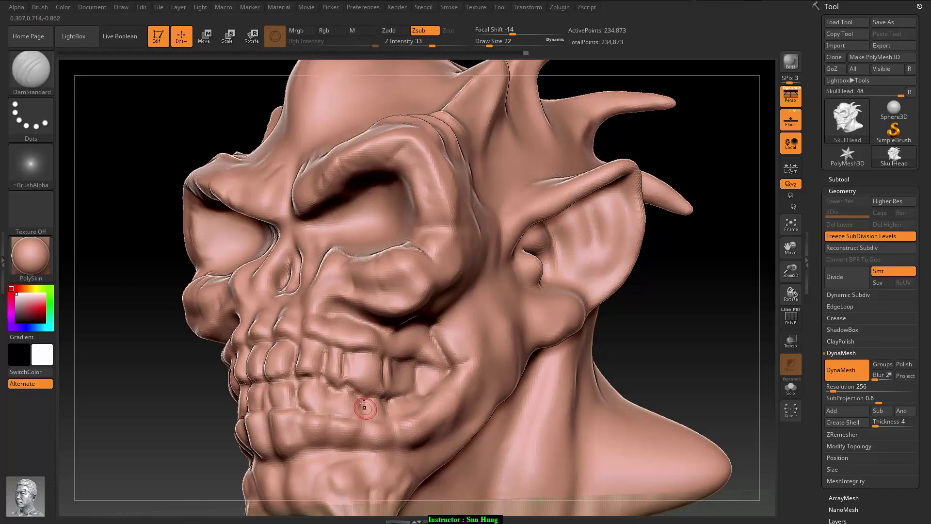
left_click_drag(365, 407, 347, 375, "shift")
key("b")
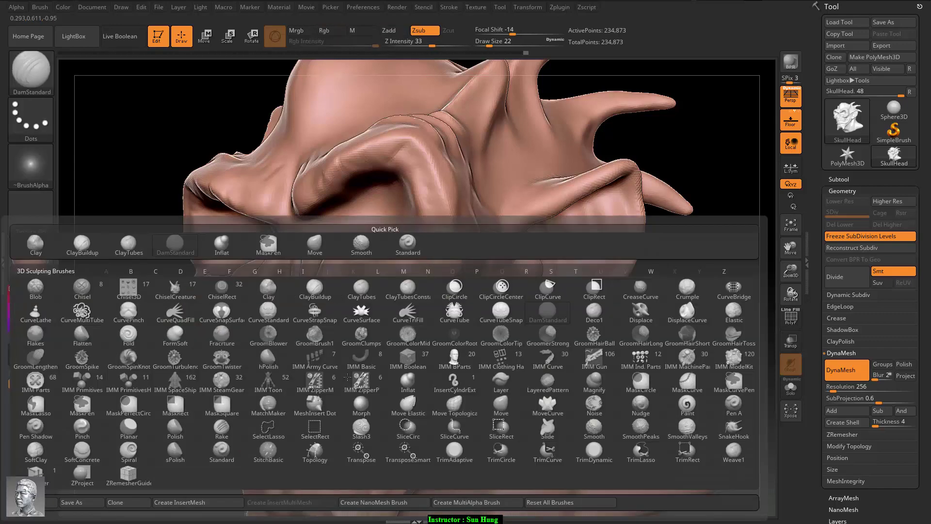
key("Escape")
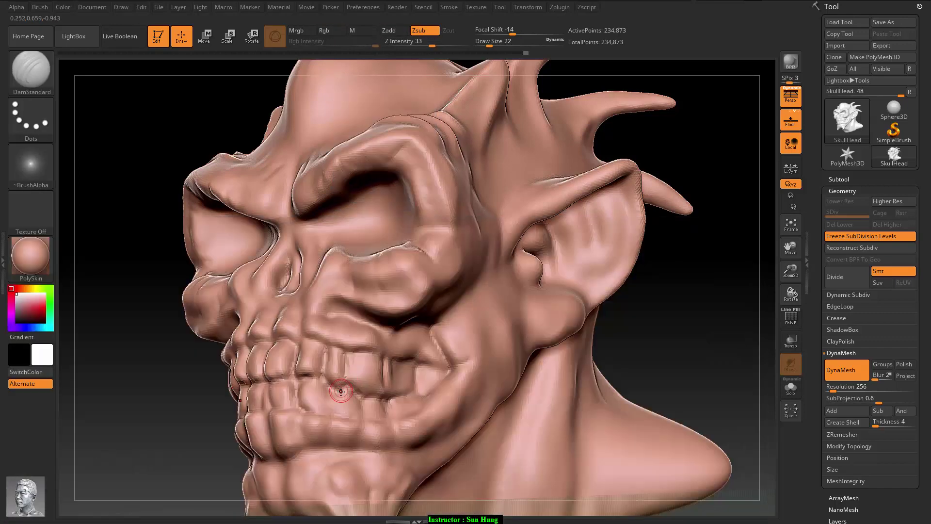
key("s")
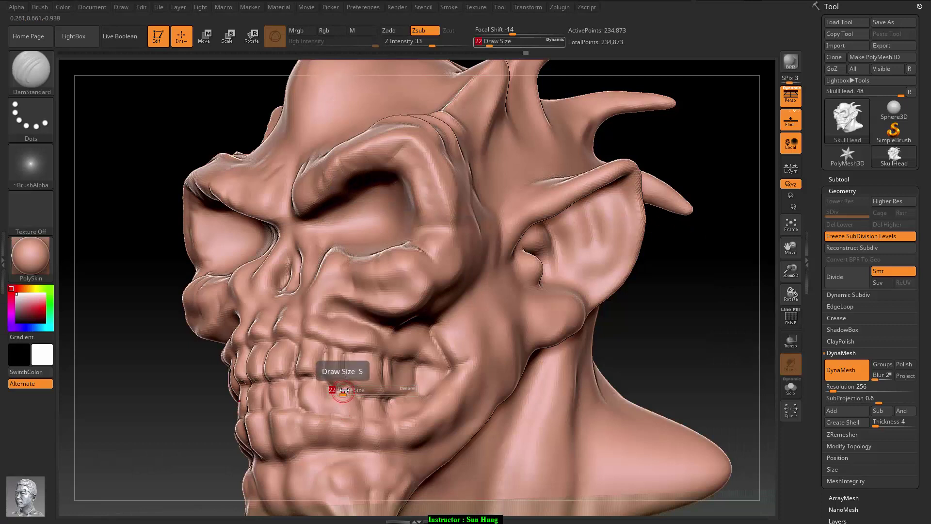
left_click_drag(343, 391, 353, 386)
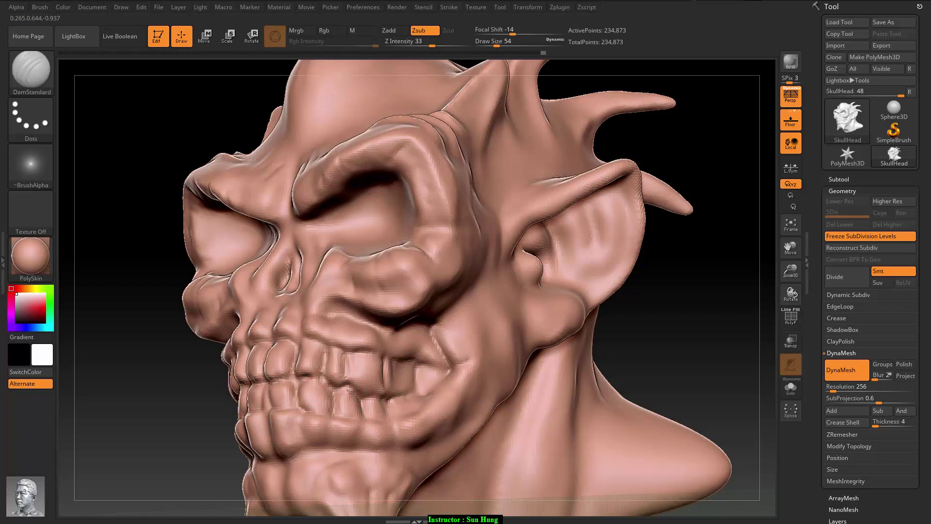
Carve and deepen the grooves between the lower teeth with DamStandard
mouse_move(347, 367)
left_mouse_down()
mouse_move(341, 394)
mouse_move(324, 364)
mouse_move(319, 377)
mouse_move(291, 369)
left_mouse_up()
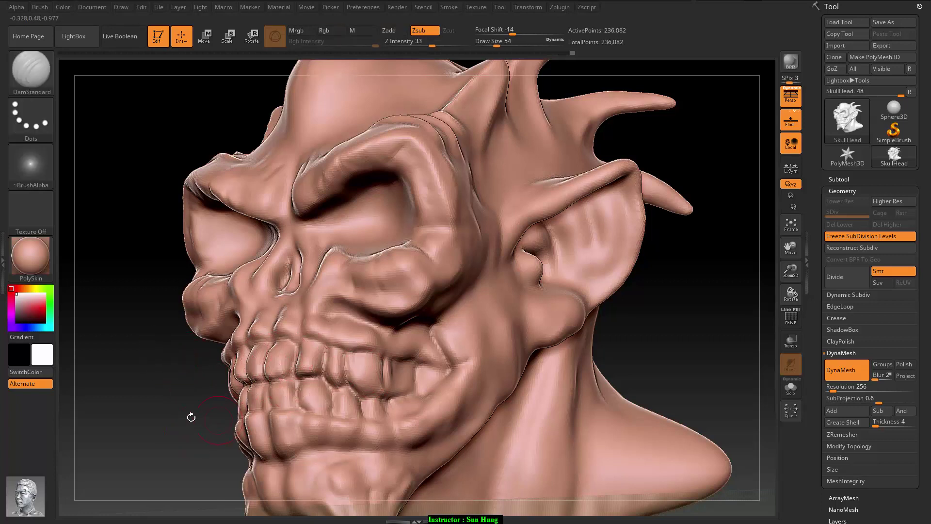
left_click_drag(172, 407, 377, 395)
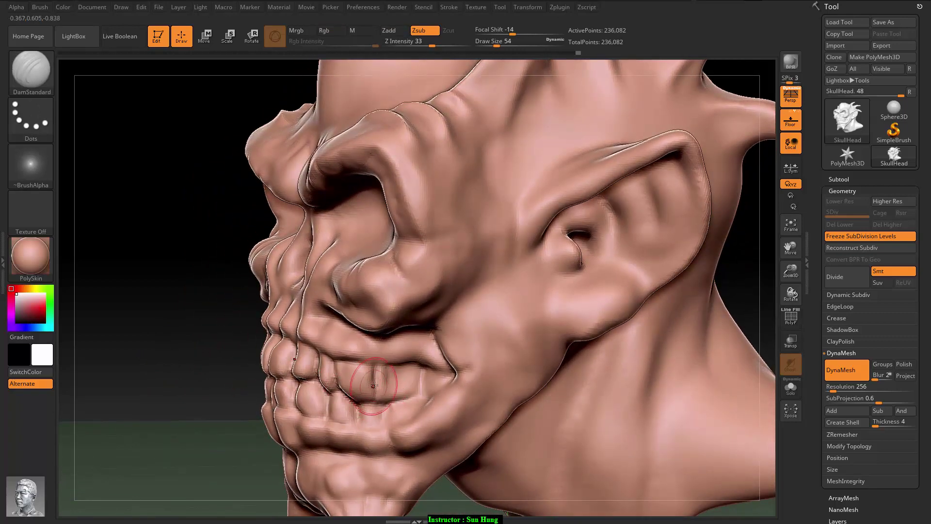
left_click_drag(373, 375, 370, 395)
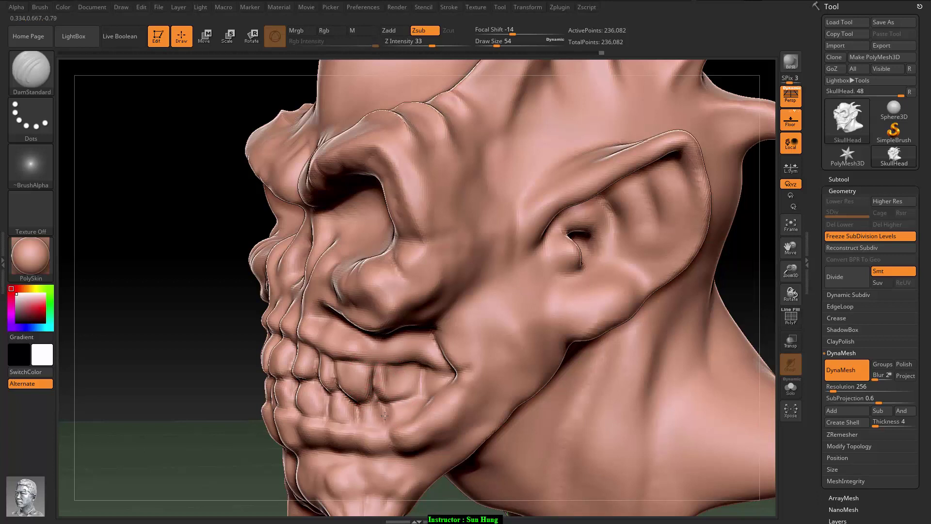
left_click_drag(373, 397, 368, 407)
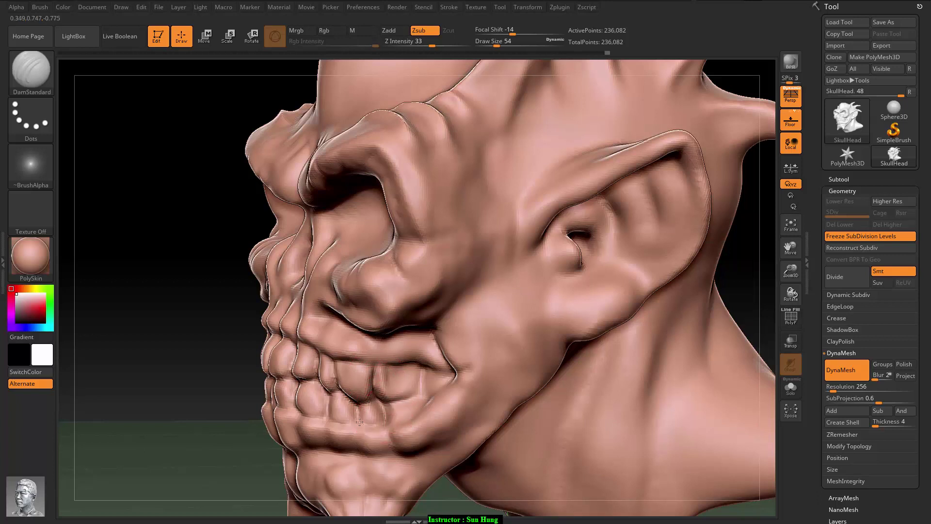
DynaMesh the skull, deepen the mouth-corner jaw crease, and turn to a front view
left_click_drag(175, 357, 170, 326, "ctrl")
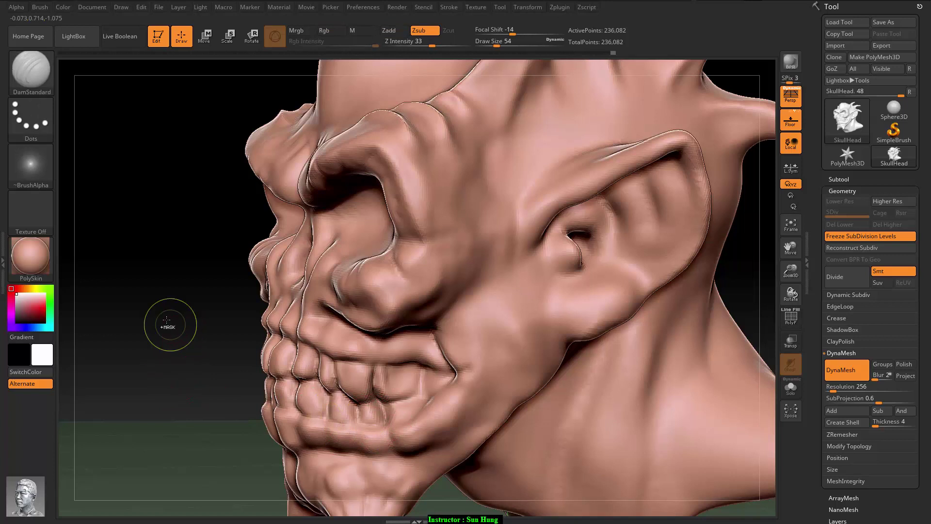
left_click_drag(437, 390, 405, 403)
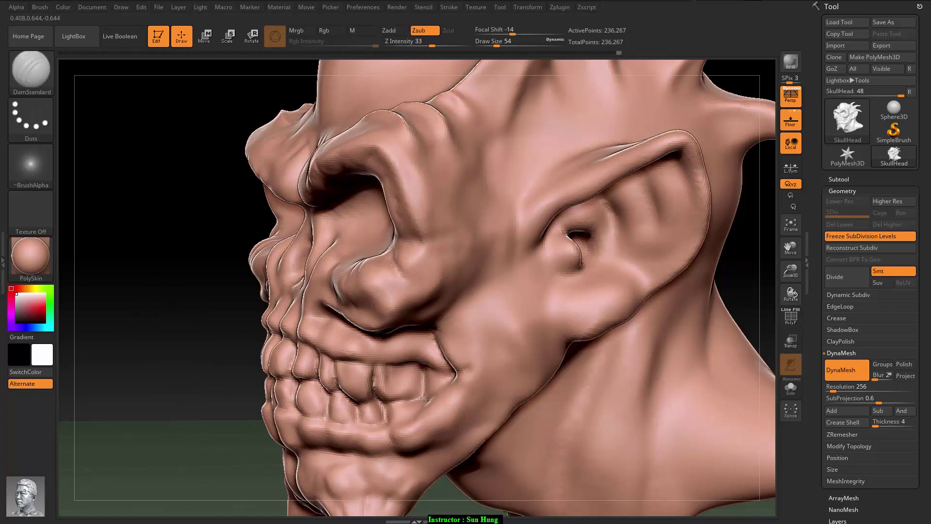
left_click_drag(191, 360, 190, 373, "ctrl")
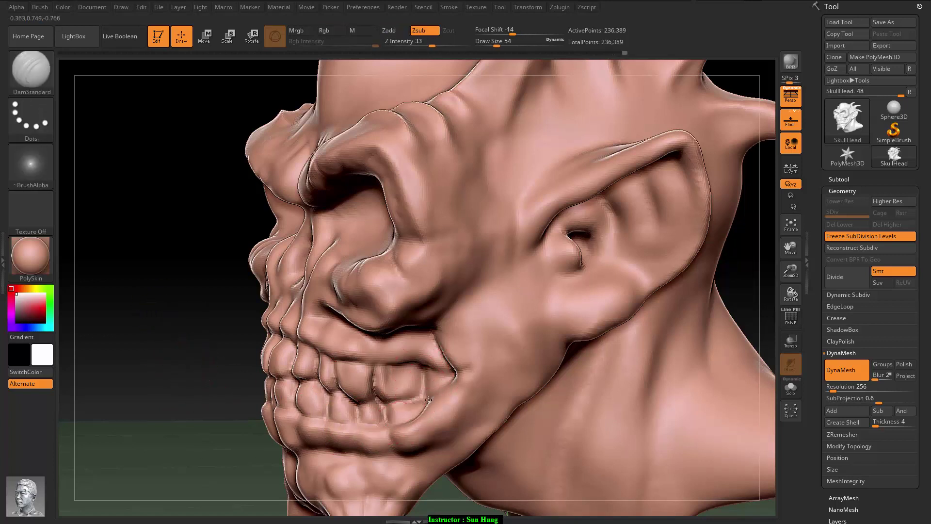
left_click_drag(434, 369, 383, 361)
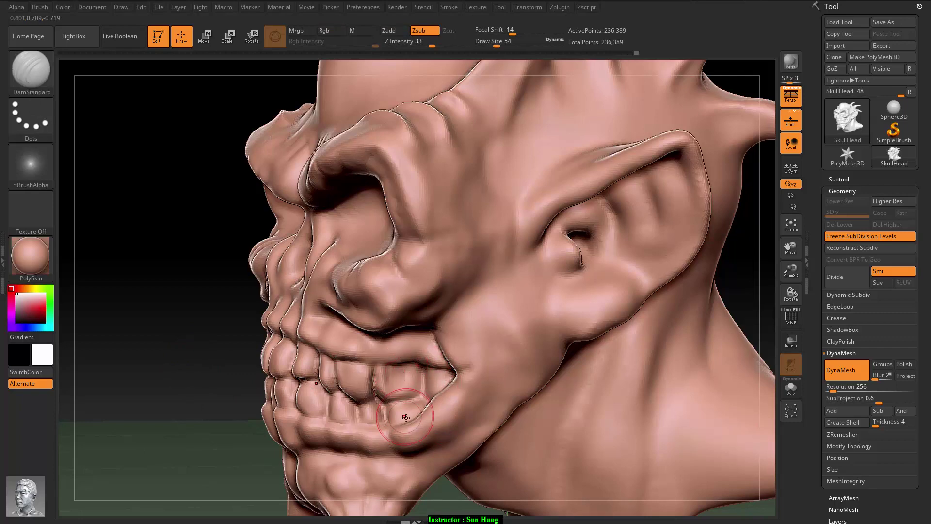
left_click_drag(431, 388, 383, 427)
left_click_drag(122, 355, 203, 357)
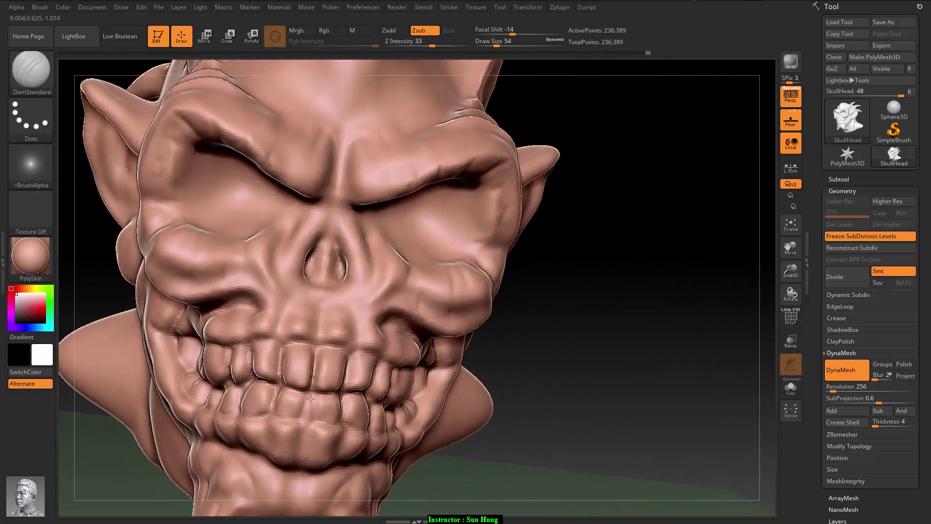
Re-carve the teeth grooves, remesh, and carve grooves along the nose bridge and cheek
left_click_drag(281, 402, 284, 444)
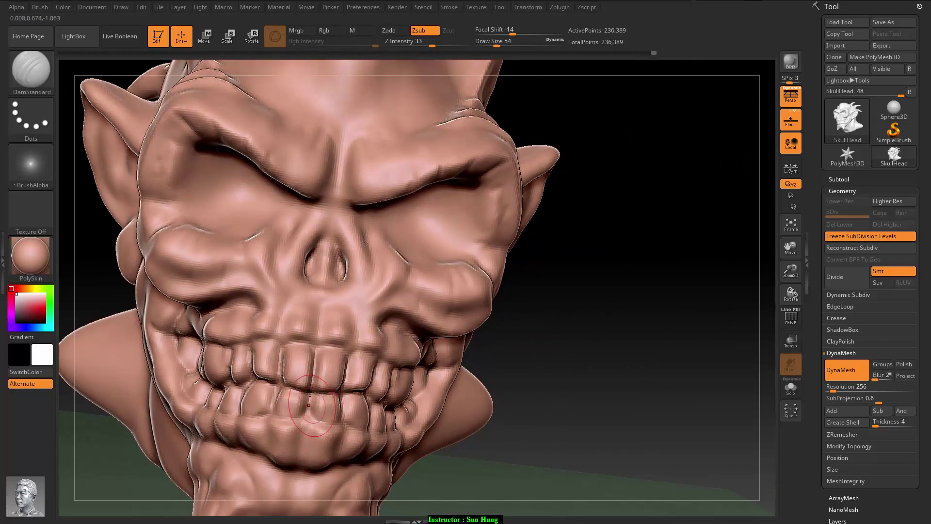
left_click_drag(310, 385, 317, 347)
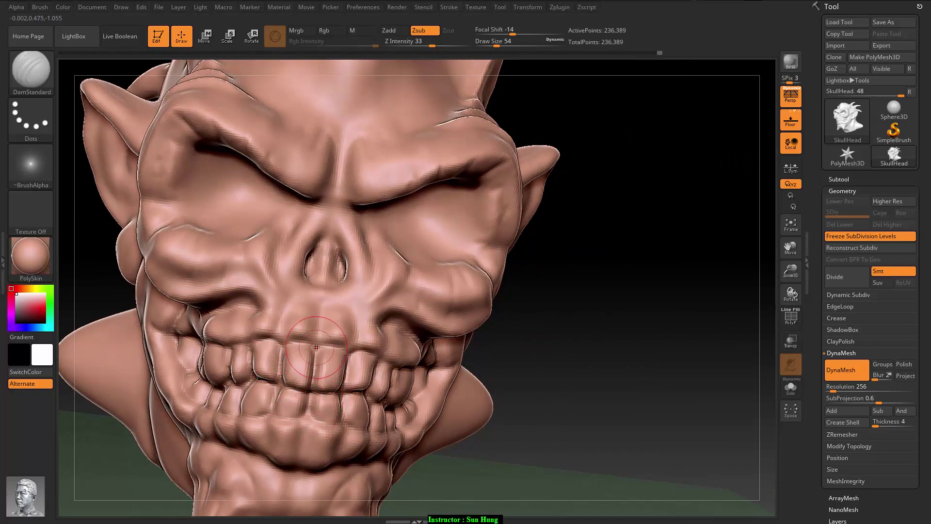
left_click_drag(606, 301, 630, 310, "ctrl")
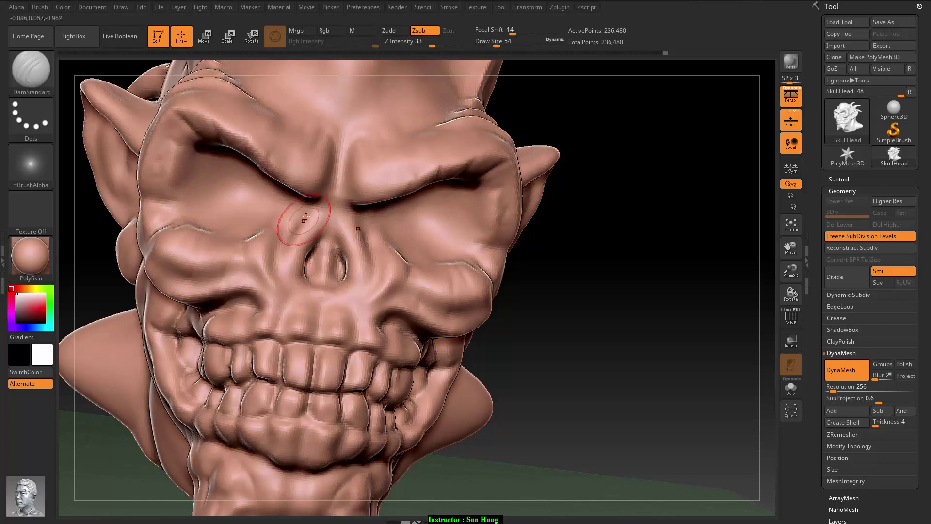
left_click_drag(313, 206, 293, 233)
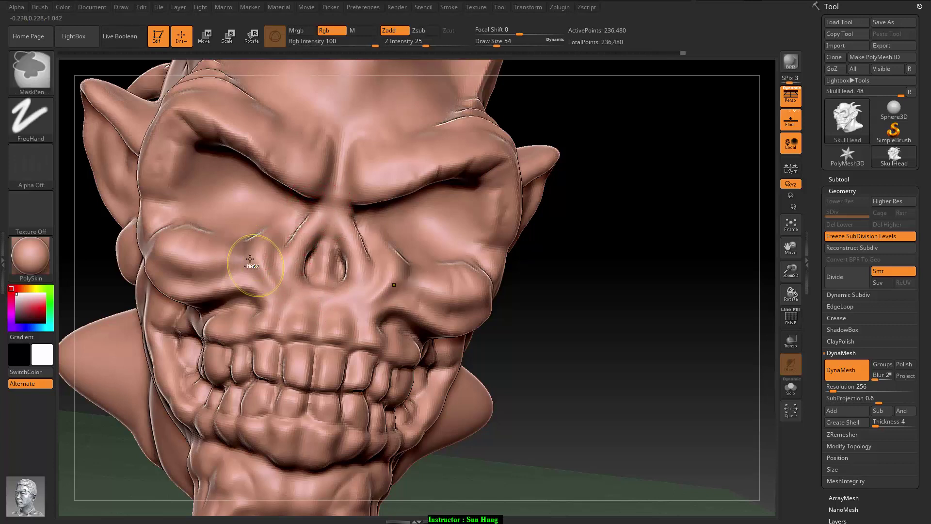
mouse_move(256, 232)
left_mouse_down()
mouse_move(247, 250)
mouse_move(253, 232)
left_mouse_up()
left_click_drag(354, 219, 372, 262)
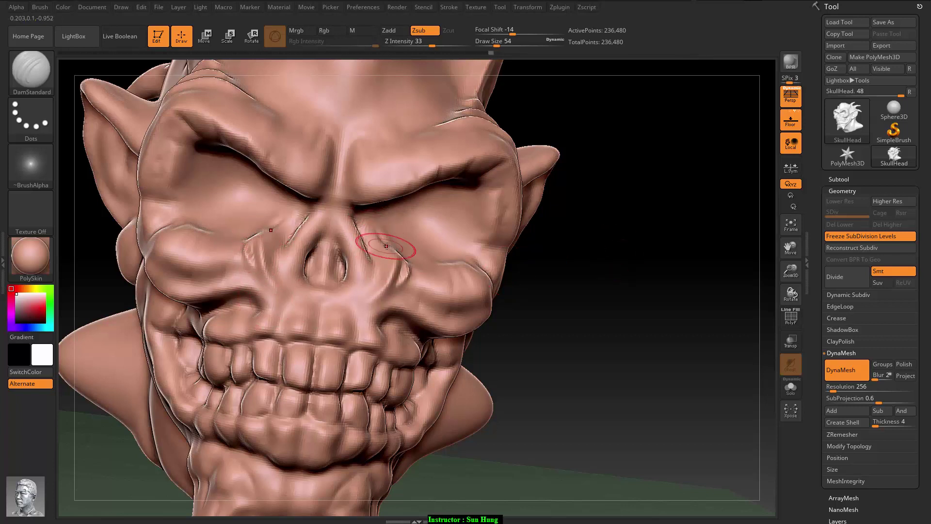
Carve vertical wrinkles into the forehead and deepen the right brow crease
mouse_move(383, 204)
left_mouse_down()
mouse_move(374, 156)
mouse_move(393, 179)
mouse_move(386, 199)
left_mouse_up()
left_click_drag(376, 134, 371, 180)
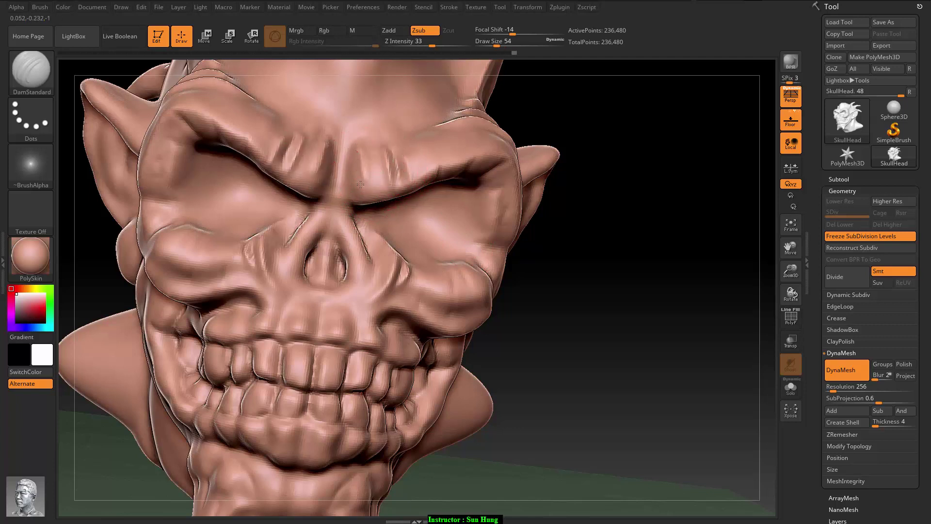
left_click_drag(360, 145, 364, 202)
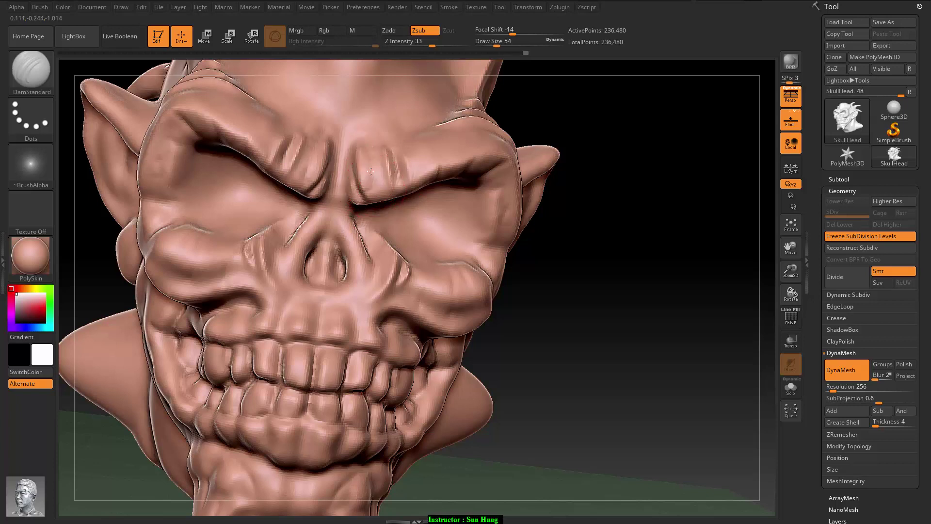
left_click_drag(380, 141, 383, 167)
left_click_drag(420, 140, 415, 135, "shift")
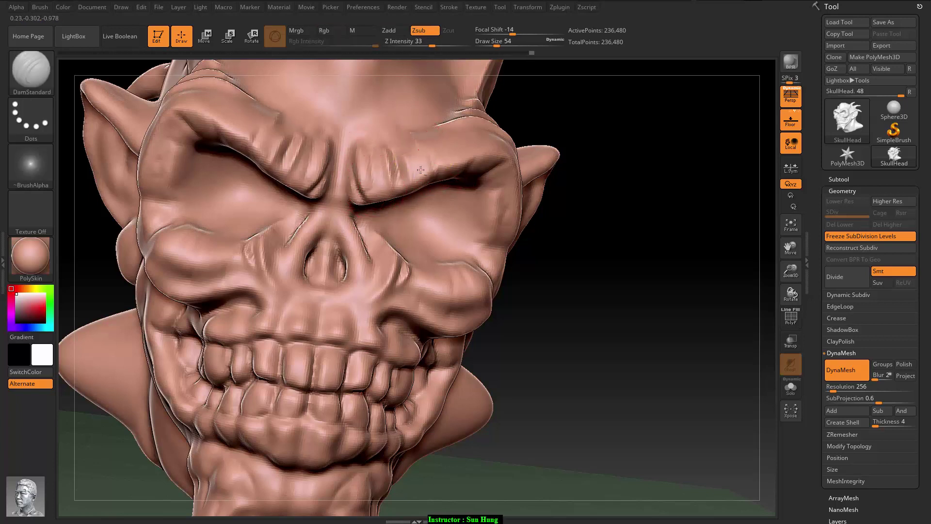
left_click_drag(445, 177, 494, 152)
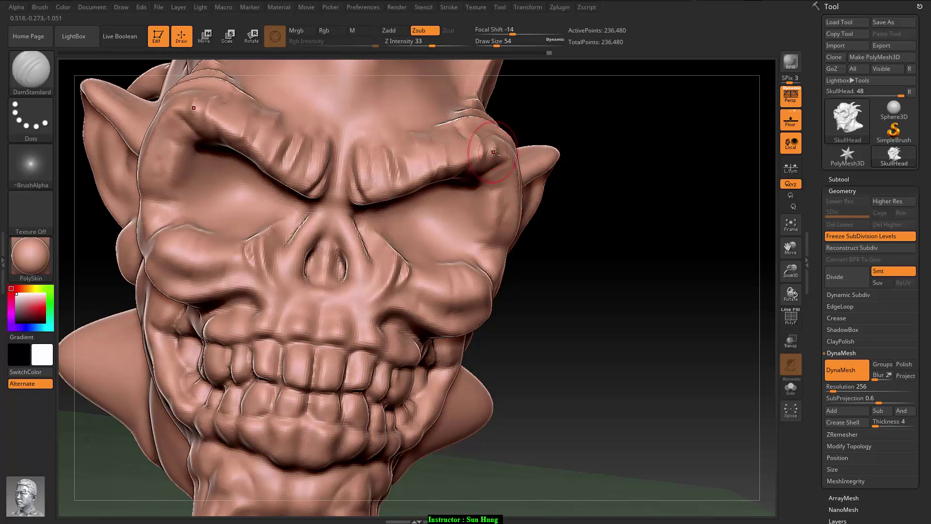
left_click_drag(609, 302, 530, 270)
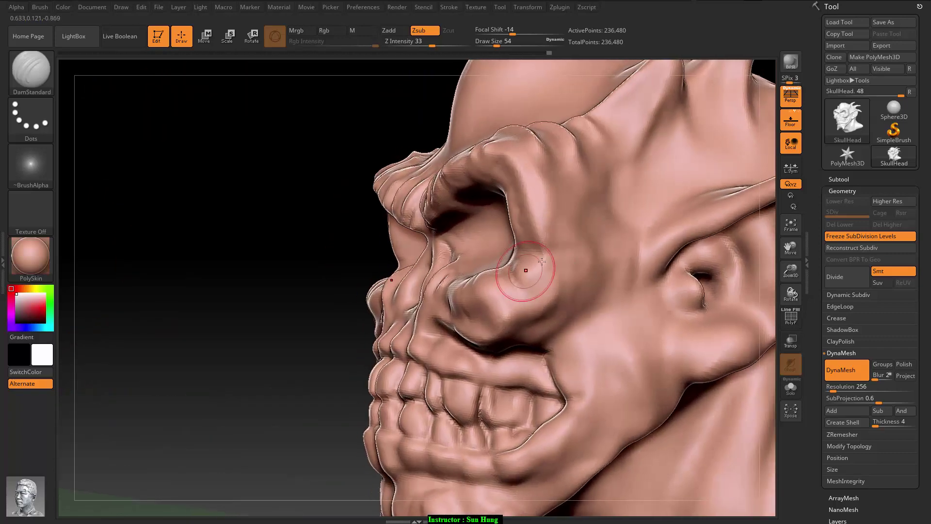
Carve creases along the brow ridge and vertical creases into the brow
left_click_drag(339, 279, 359, 291)
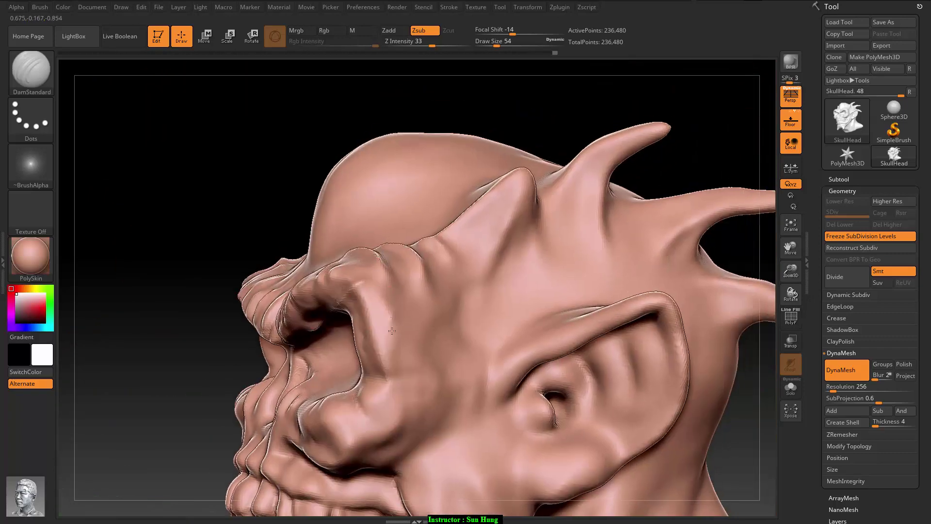
key("ctrl")
mouse_move(245, 188)
left_mouse_down()
mouse_move(169, 354)
mouse_move(179, 295)
mouse_move(183, 346)
mouse_move(434, 200)
left_mouse_up()
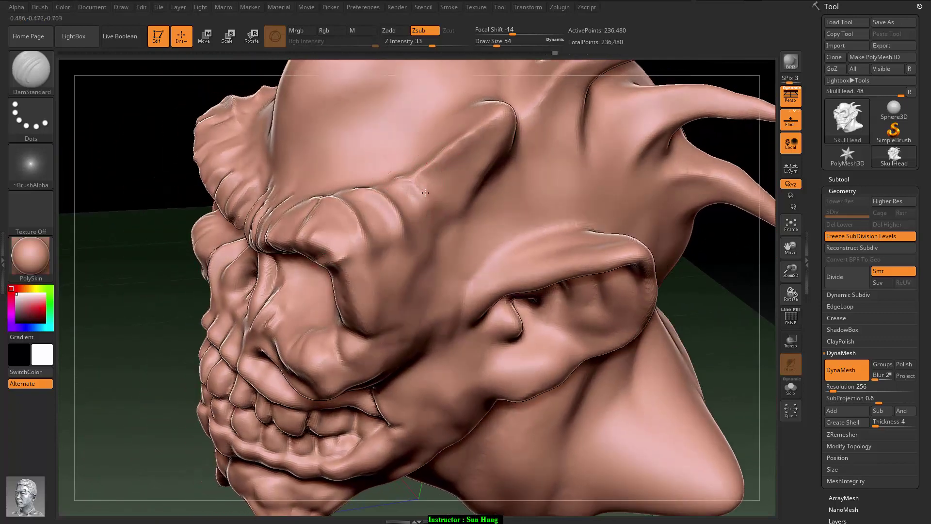
left_click_drag(396, 169, 410, 186)
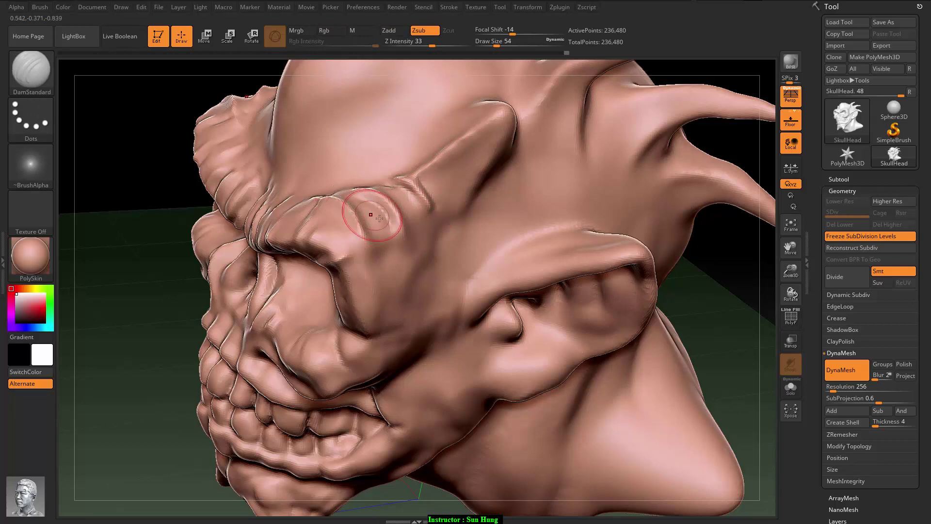
left_click_drag(379, 203, 416, 229)
Deepen and add crease lines across the nose bridge
mouse_move(154, 332)
left_mouse_down()
mouse_move(139, 351)
mouse_move(160, 335)
left_mouse_up()
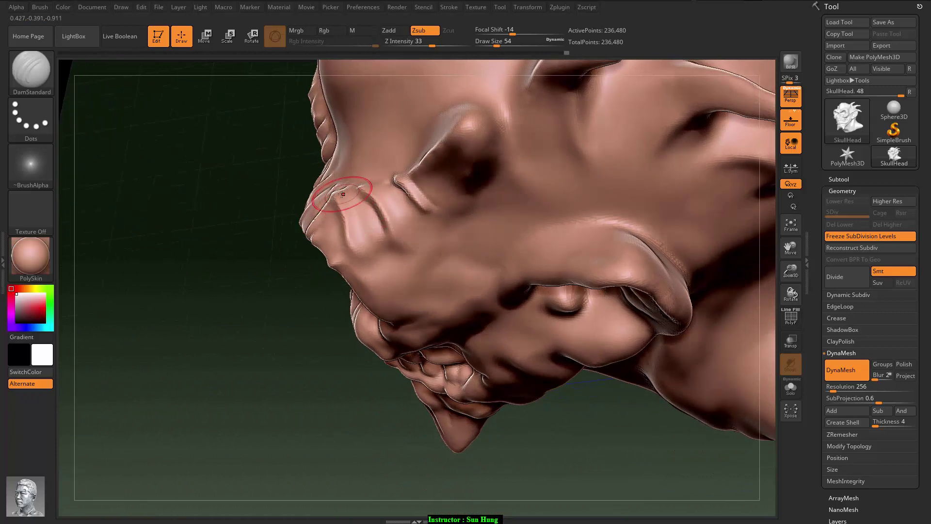
left_click_drag(360, 241, 381, 198)
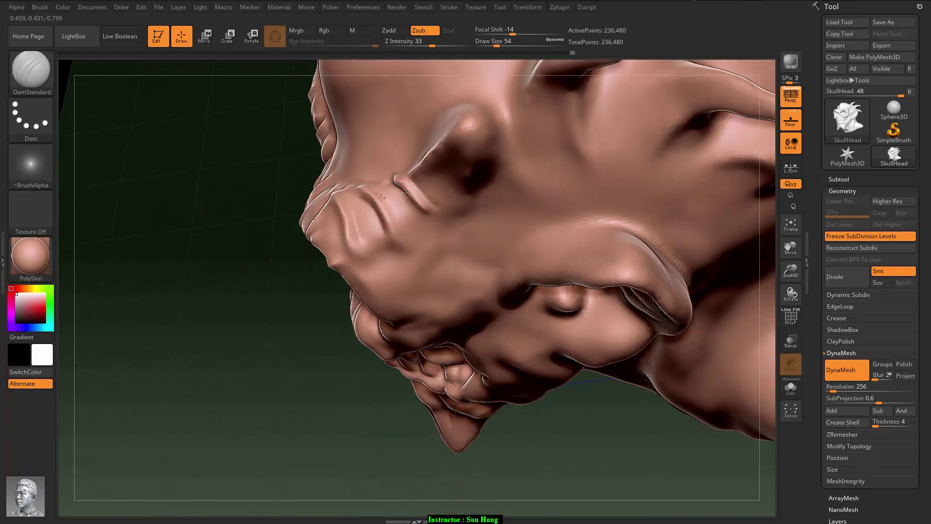
mouse_move(364, 245)
left_mouse_down()
mouse_move(356, 214)
mouse_move(392, 261)
left_mouse_up()
mouse_move(425, 204)
left_mouse_down()
mouse_move(484, 193)
mouse_move(421, 196)
left_mouse_up()
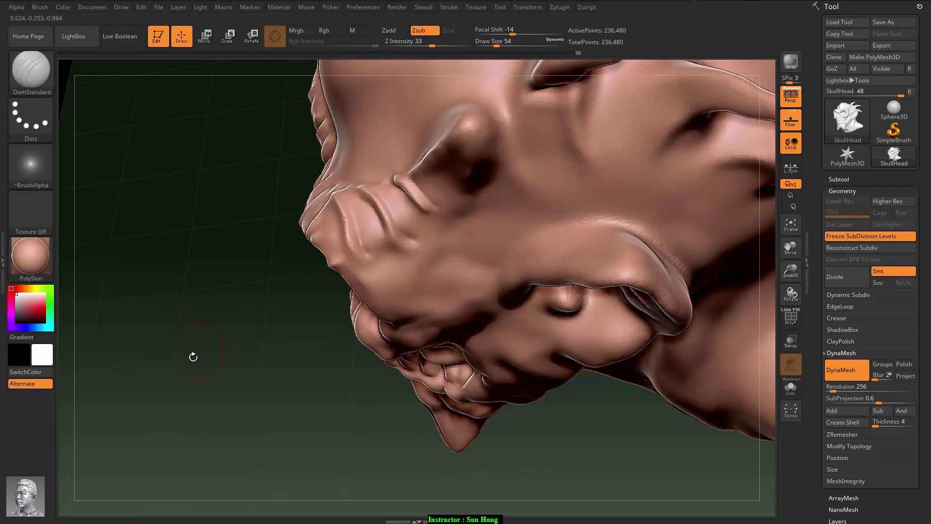
mouse_move(191, 357)
left_mouse_down()
mouse_move(217, 318)
mouse_move(169, 188)
mouse_move(271, 203)
left_mouse_up()
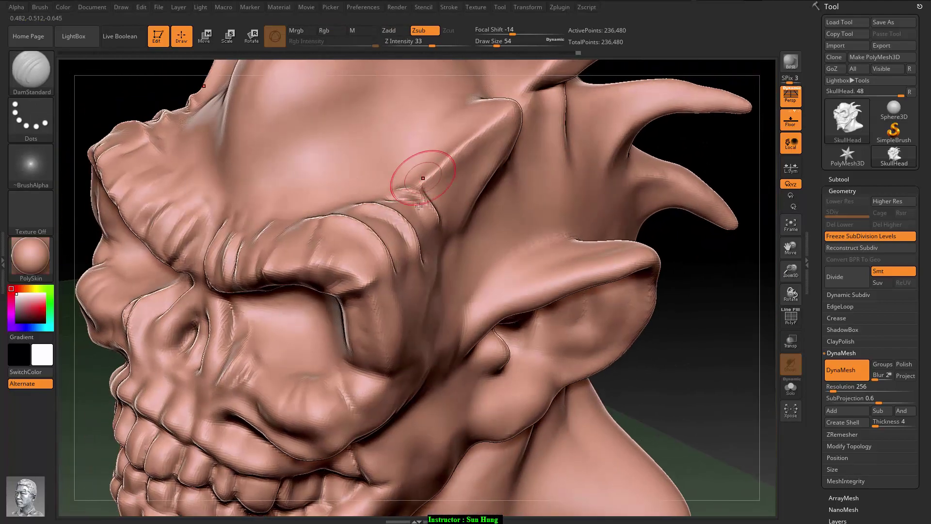
left_click_drag(664, 281, 502, 233)
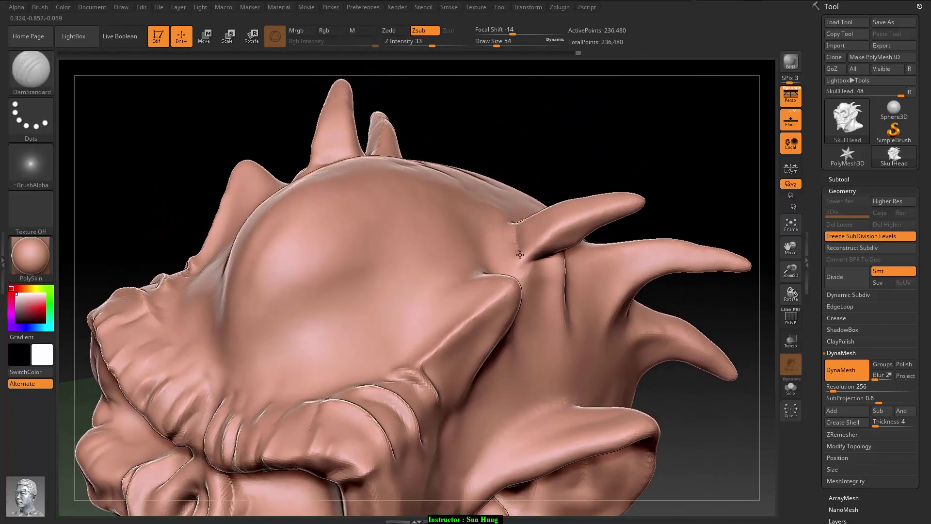
mouse_move(656, 119)
left_mouse_down()
mouse_move(651, 189)
mouse_move(524, 208)
left_mouse_up()
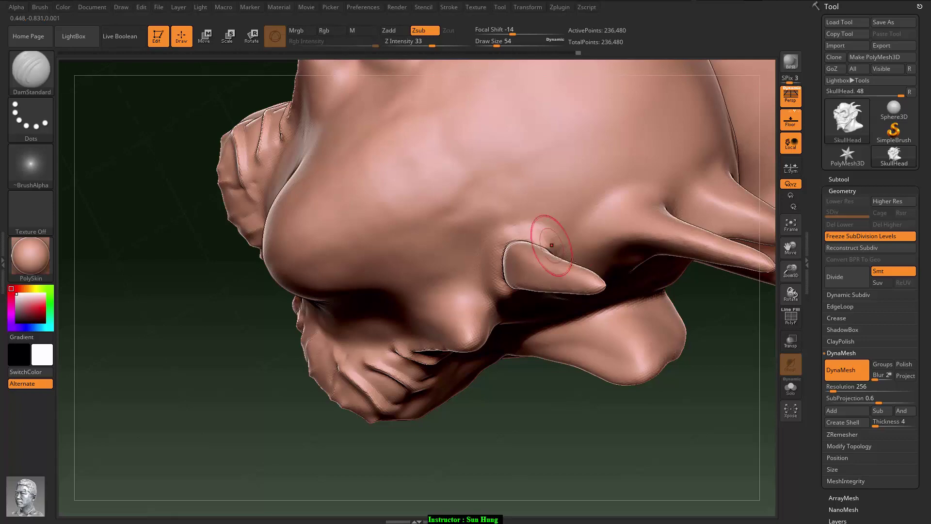
mouse_move(527, 236)
left_mouse_down()
mouse_move(531, 281)
mouse_move(516, 229)
left_mouse_up()
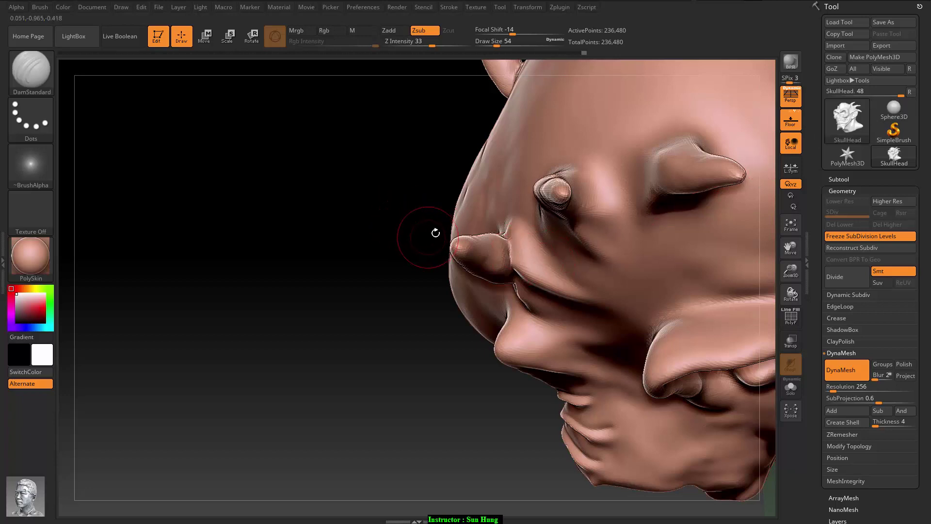
Build up the small horn's base with the Standard brush
key("b")
key("s")
key("t")
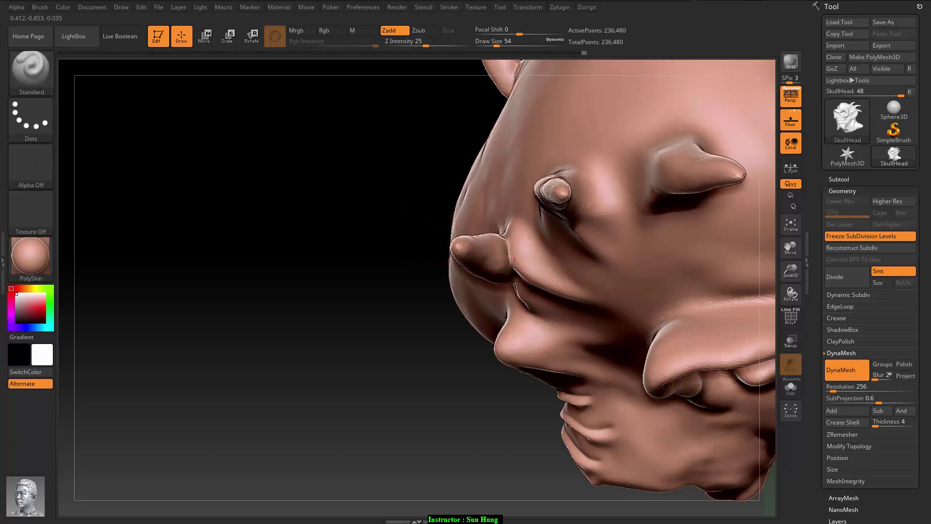
left_click_drag(344, 292, 478, 216)
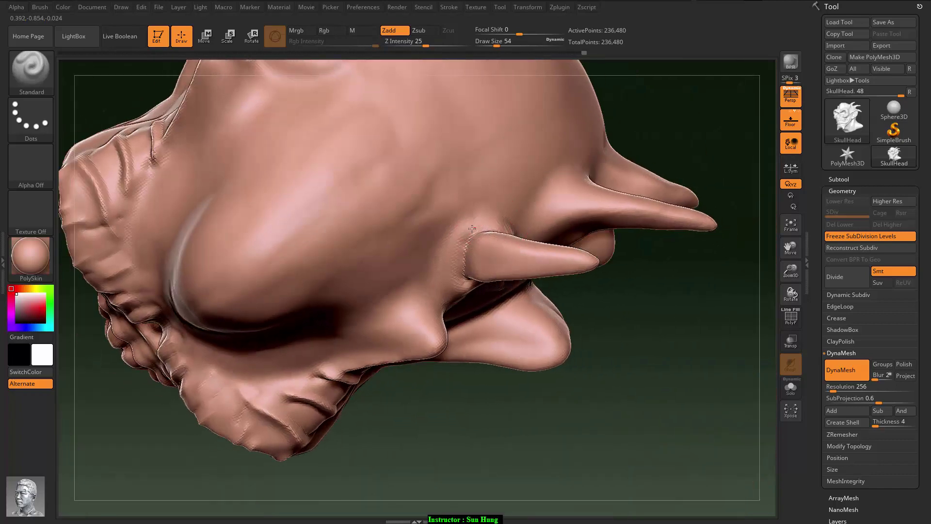
left_click_drag(465, 238, 466, 285)
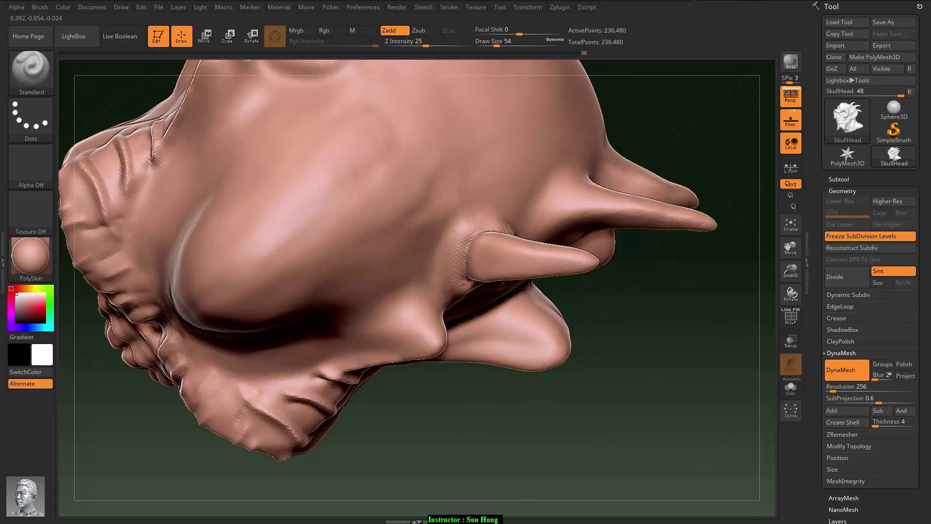
left_click_drag(481, 453, 477, 305)
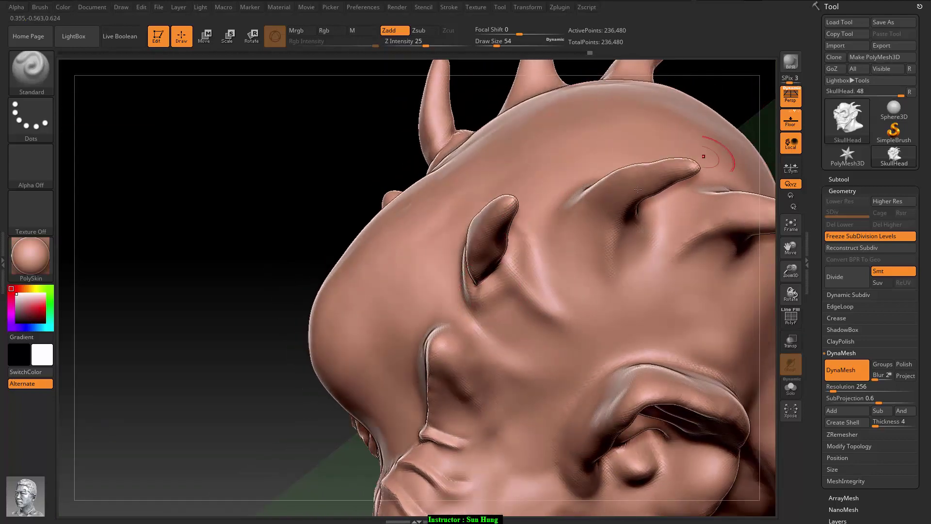
Smooth the horn base with Inflat at intensity 10, DynaMesh, and return to DamStandard
key("b")
key("i")
key("n")
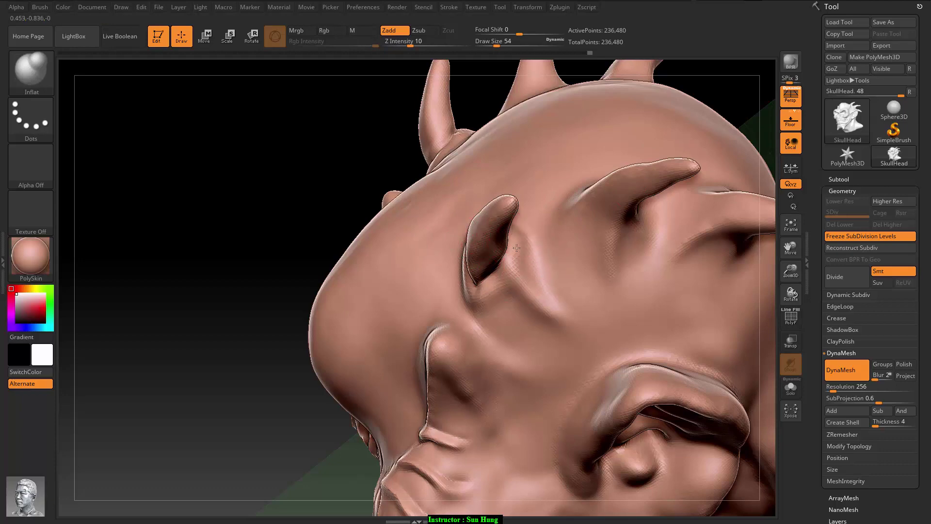
mouse_move(248, 249)
left_mouse_down()
mouse_move(484, 208)
mouse_move(490, 273)
left_mouse_up()
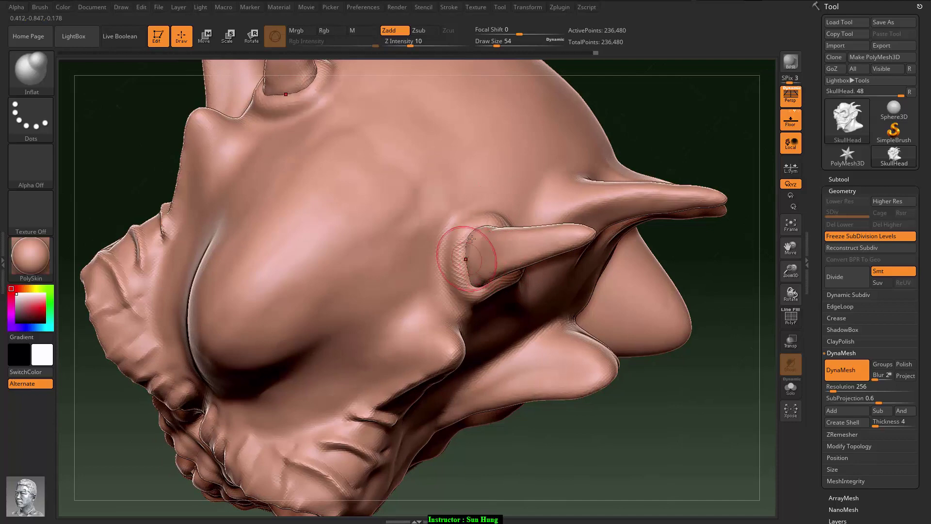
left_click_drag(471, 238, 478, 270, "shift")
left_click_drag(638, 408, 649, 416, "ctrl")
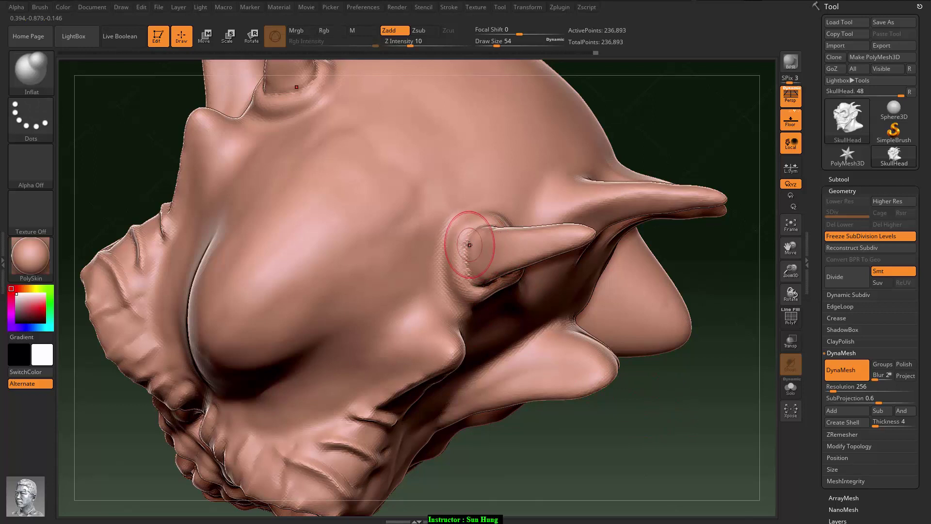
key("b")
key("d")
key("s")
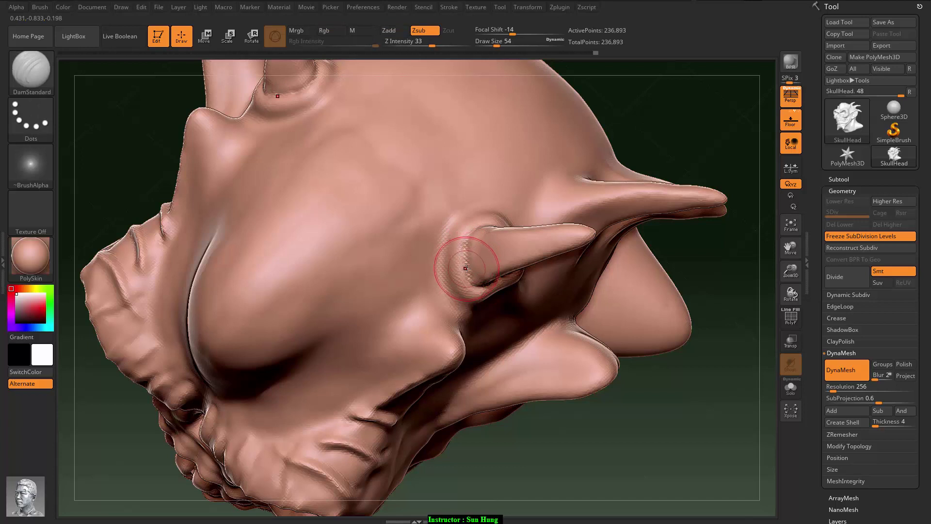
Shrink Draw Size from 54 to 41 and carve creases along the horn base
key("s")
left_click_drag(468, 267, 461, 268)
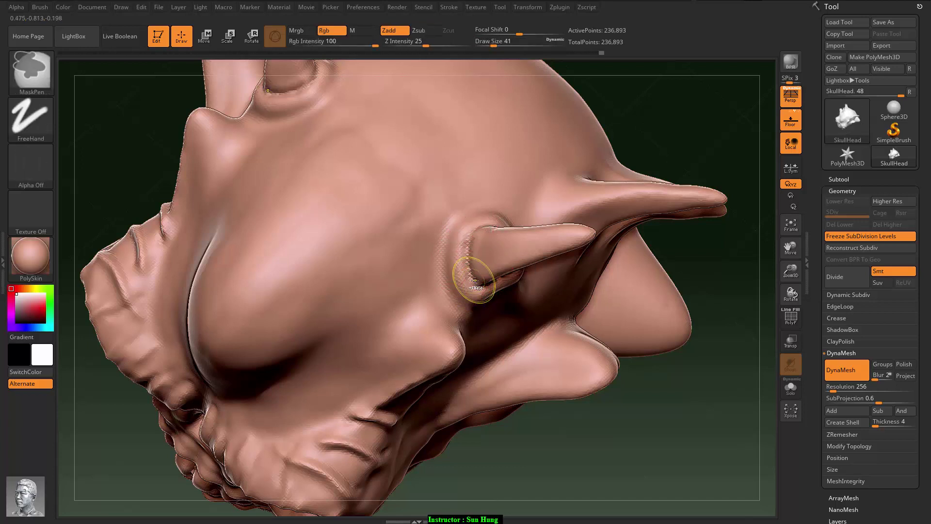
left_click_drag(473, 287, 479, 285)
left_click_drag(475, 231, 502, 224)
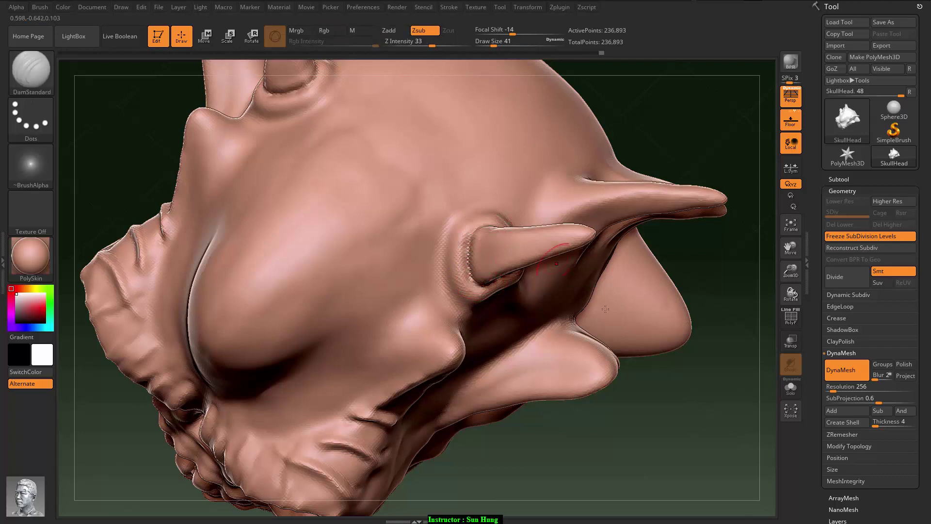
Deepen the horn-base crease, smooth the horn tip, and undo a stray stroke
left_click_drag(723, 405, 552, 212)
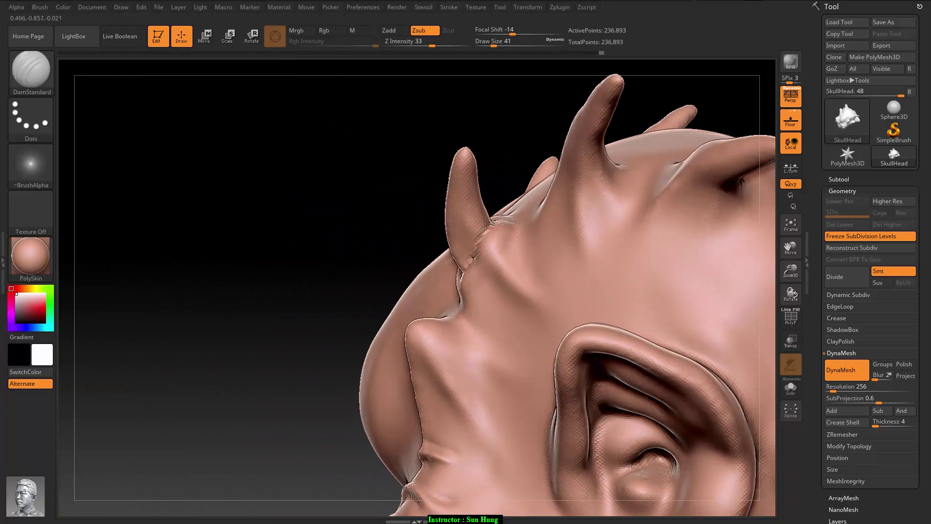
left_click_drag(480, 231, 480, 239)
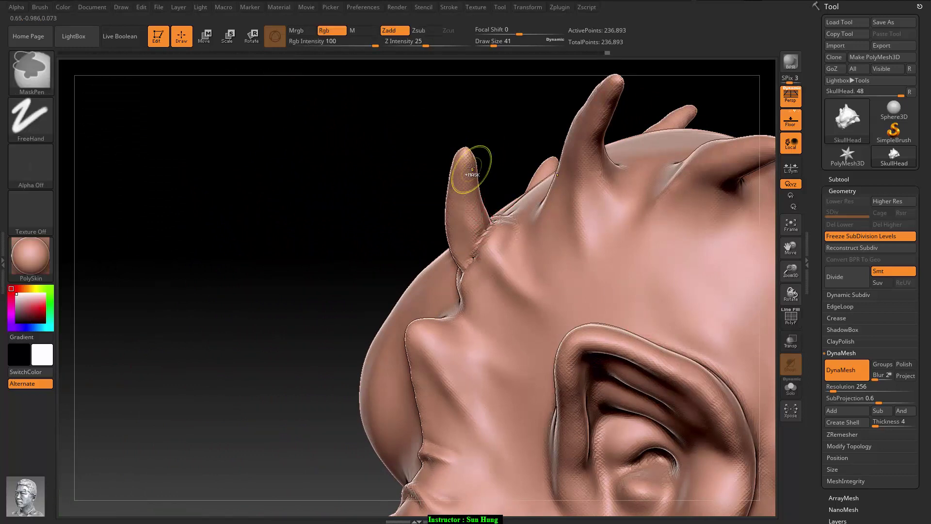
left_click_drag(474, 156, 477, 162, "shift")
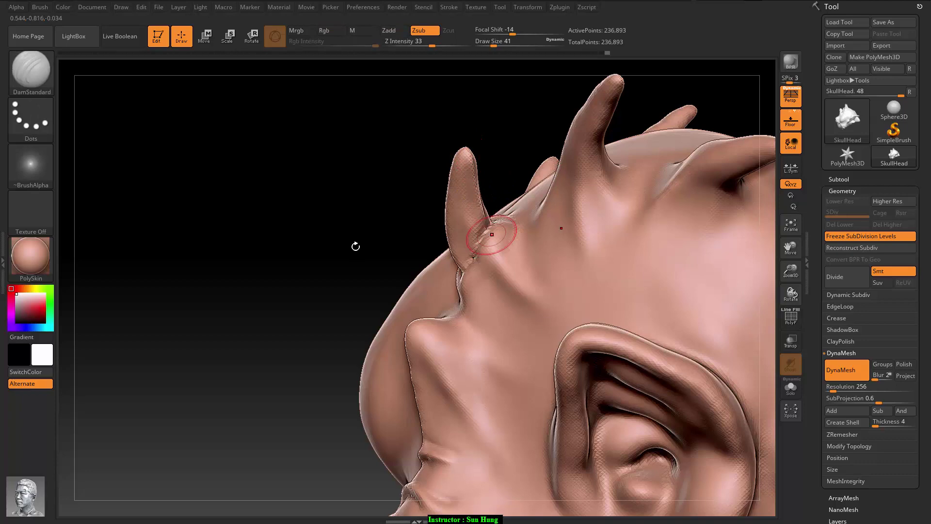
mouse_move(355, 245)
left_mouse_down()
mouse_move(411, 238)
mouse_move(395, 262)
mouse_move(436, 174)
mouse_move(466, 148)
left_mouse_up()
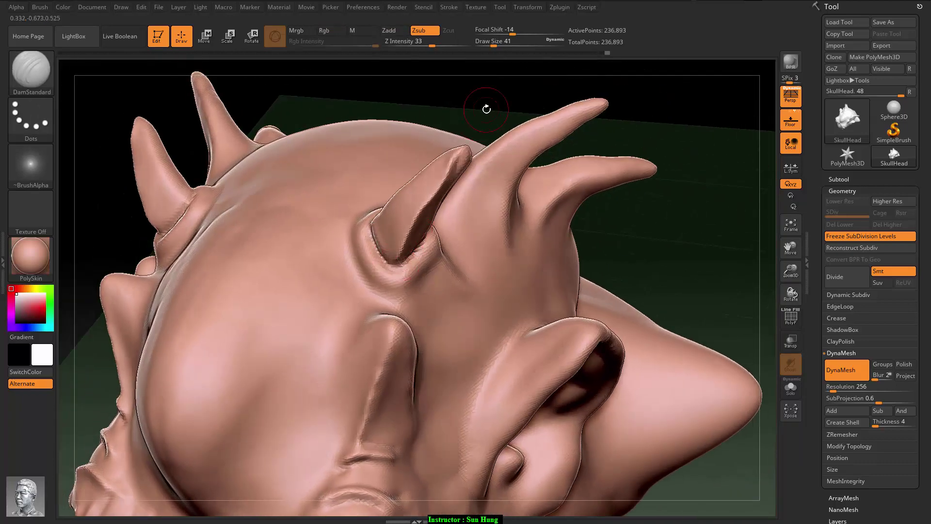
key("ctrl+z")
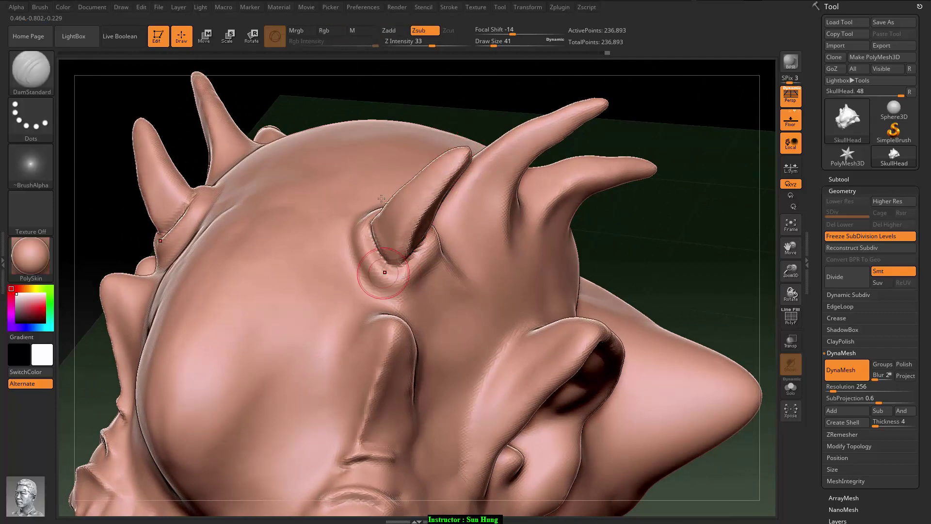
left_click(43, 85)
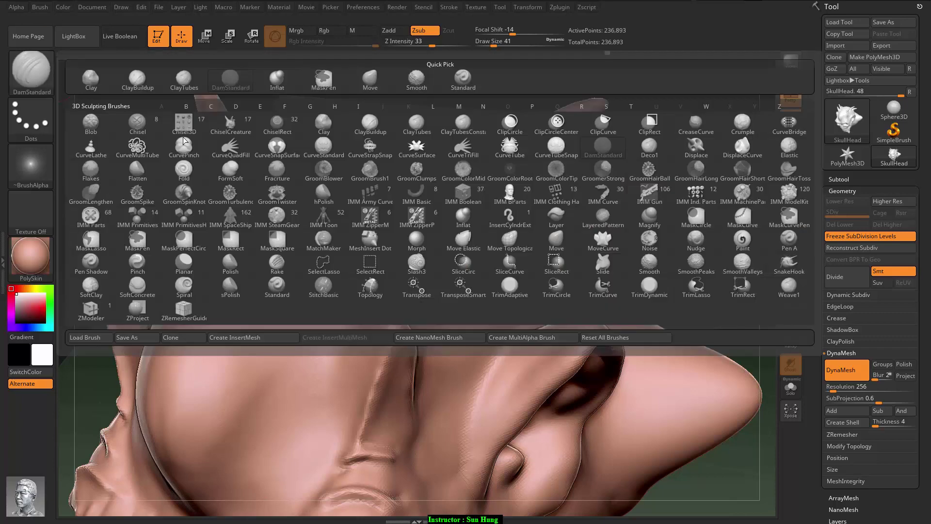
left_click(31, 78)
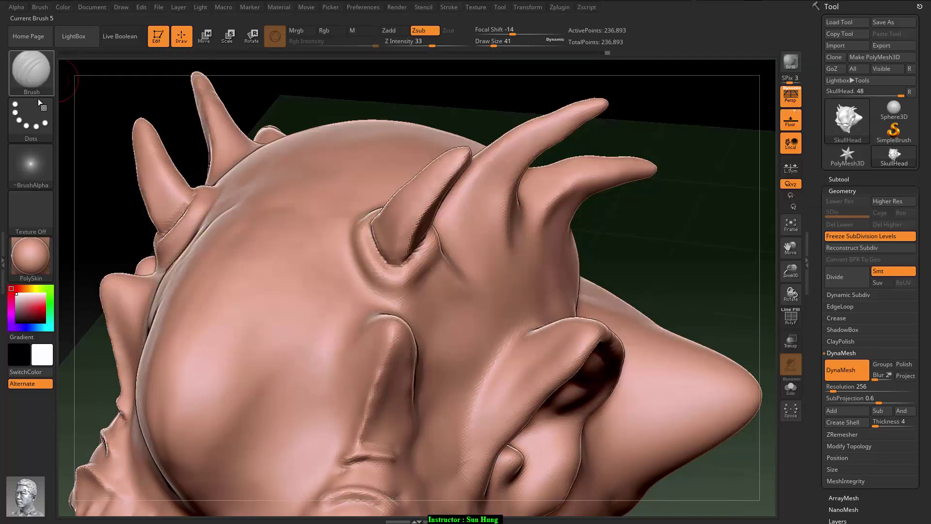
left_click(30, 118)
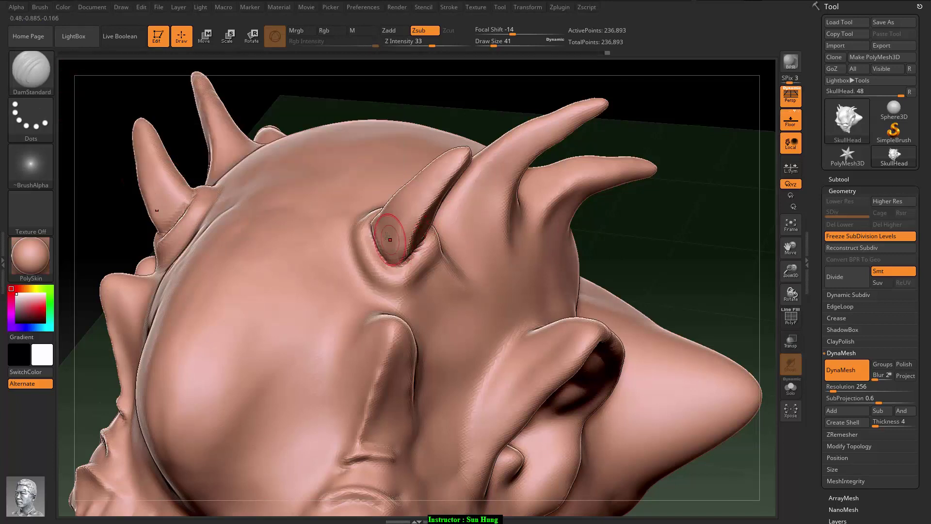
left_click(33, 130)
left_click_drag(660, 225, 468, 229)
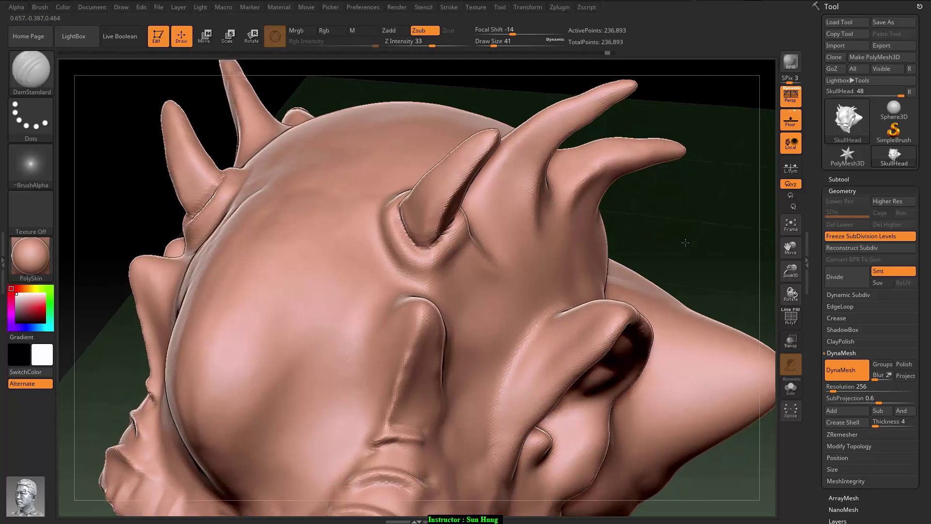
mouse_move(645, 232)
left_mouse_down()
mouse_move(617, 270)
mouse_move(647, 279)
mouse_move(384, 223)
left_mouse_up()
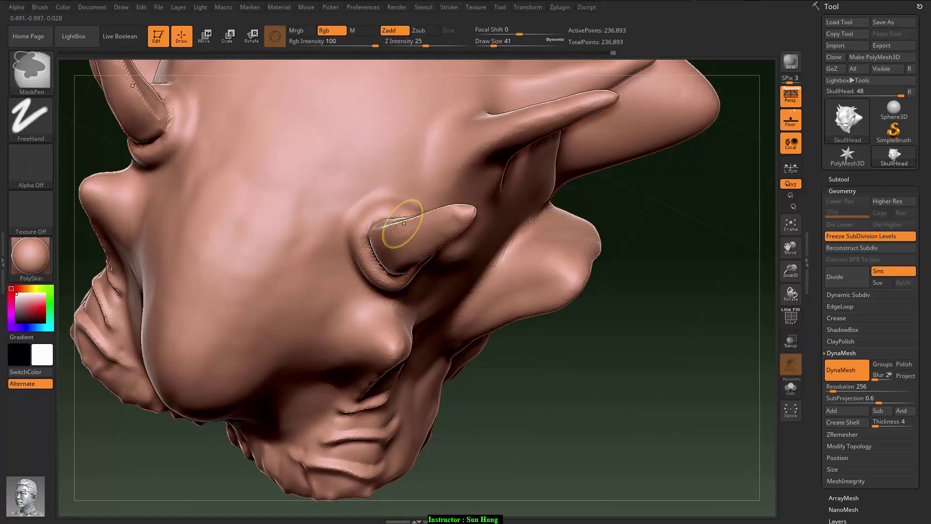
Smooth and blend the left horn base into the skull
left_click_drag(405, 216, 383, 231, "shift")
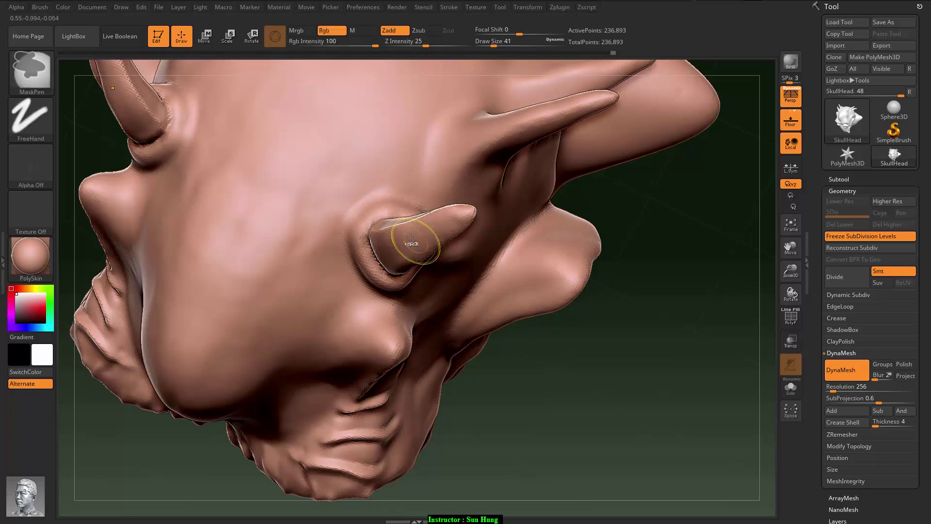
left_click_drag(383, 242, 374, 228, "shift")
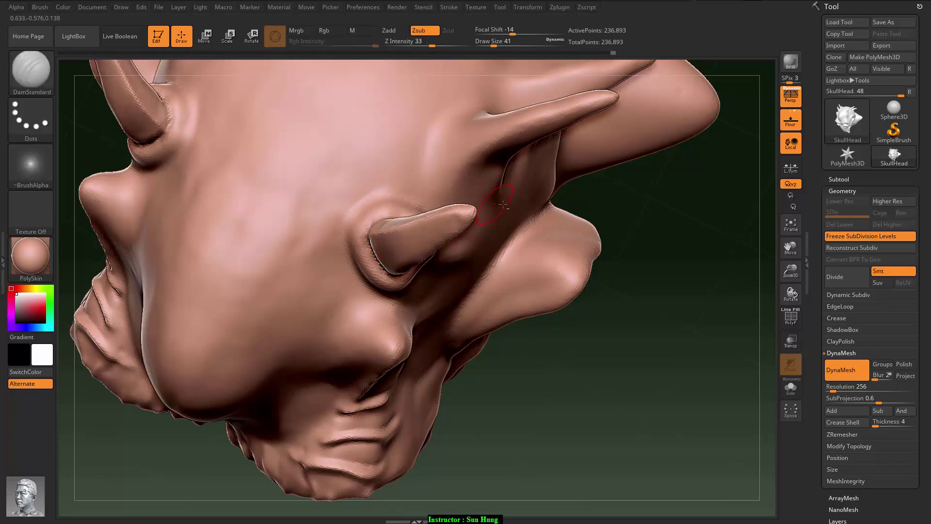
mouse_move(700, 264)
left_mouse_down()
mouse_move(687, 237)
mouse_move(549, 184)
left_mouse_up()
left_click_drag(479, 146, 464, 148, "shift")
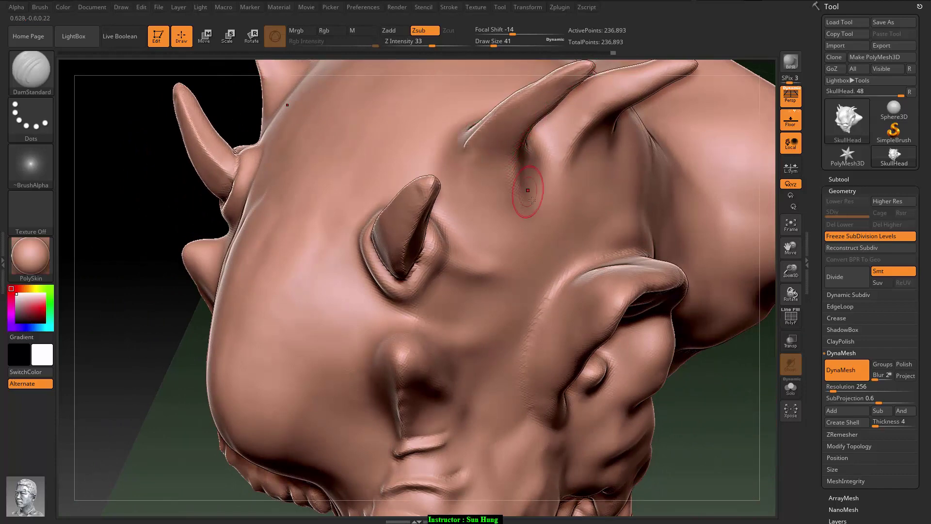
left_click_drag(448, 160, 463, 147, "shift")
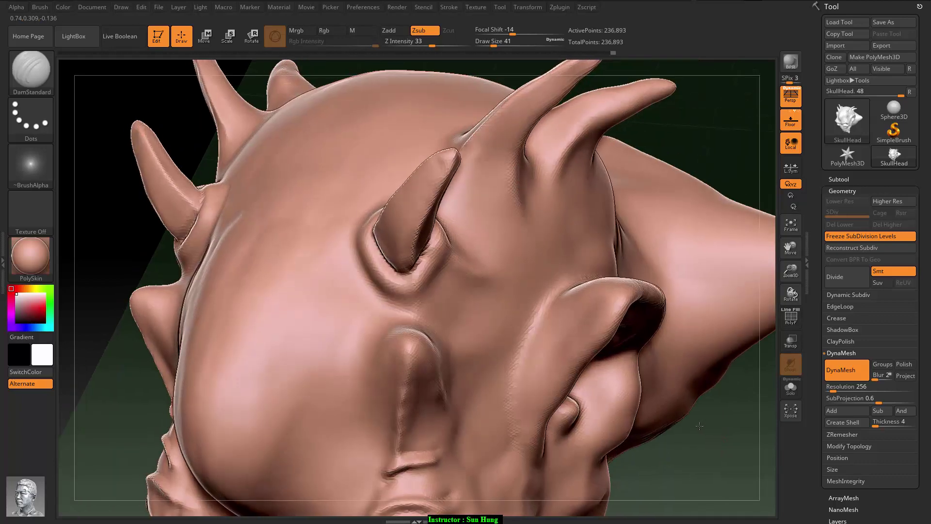
Carve a DamStandard crease up the left horn toward its tip
left_click_drag(705, 428, 530, 183)
left_click_drag(290, 201, 259, 291)
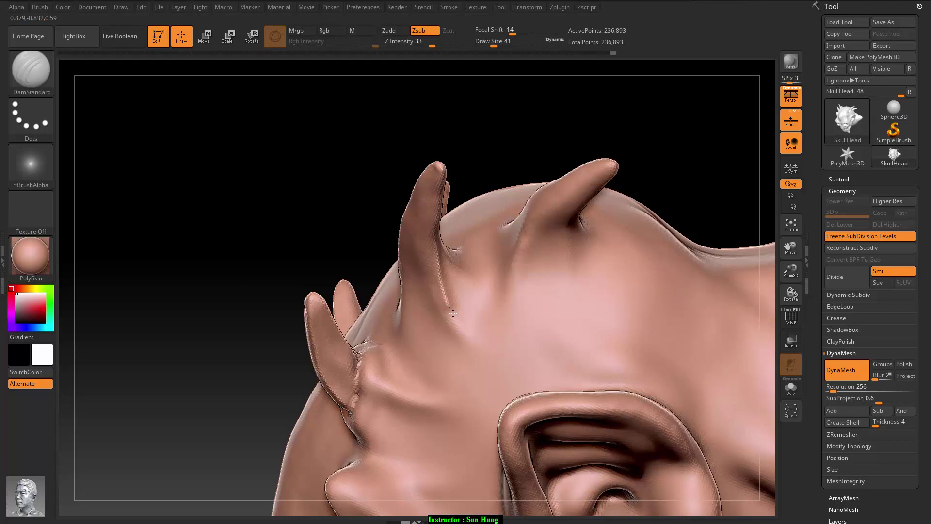
left_click_drag(467, 329, 426, 191)
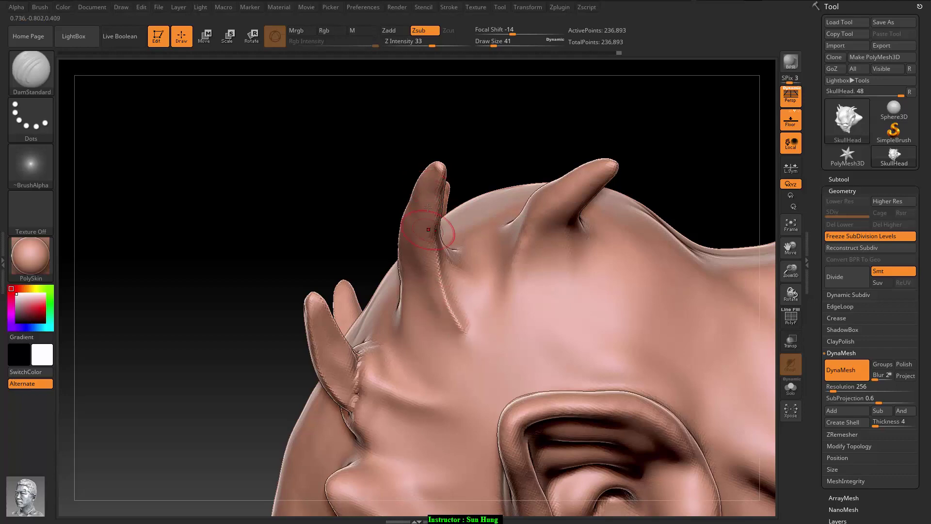
left_click_drag(252, 176, 476, 339)
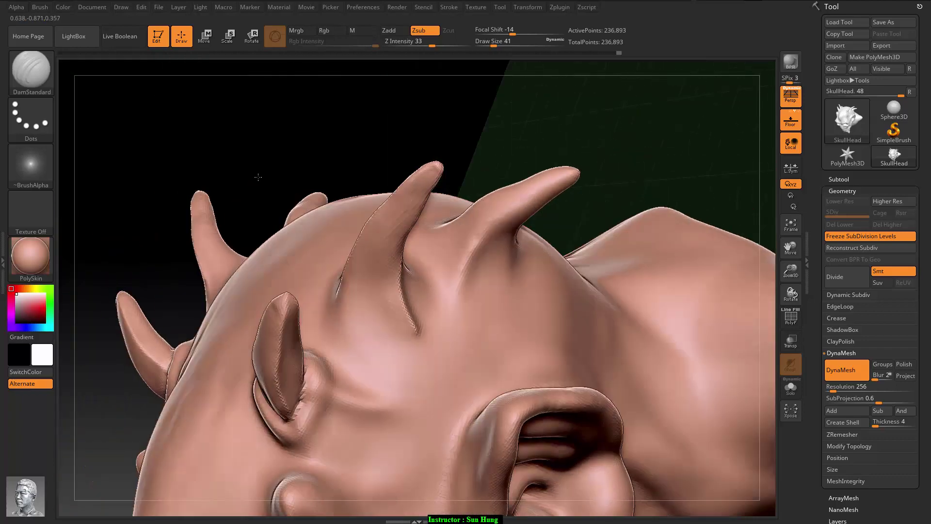
key("shift")
Soften the forehead crease and lower DamStandard's Mouse Avg from 15 to 1, undoing trial creases
left_click_drag(165, 157, 167, 218, "ctrl")
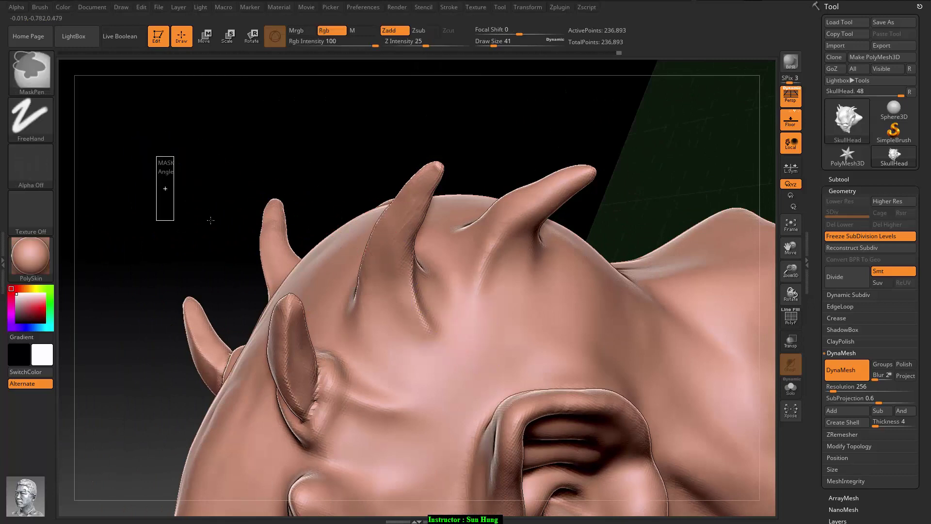
left_click(31, 110)
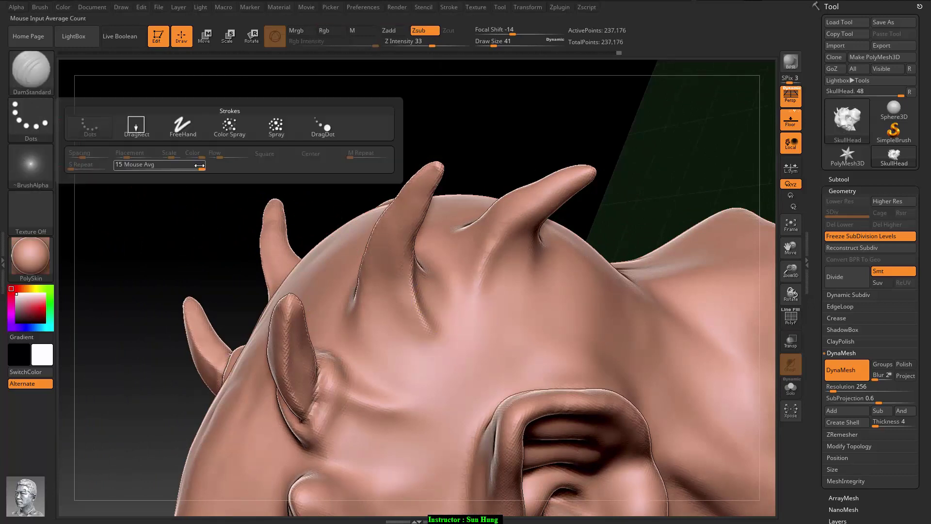
left_click_drag(174, 170, 182, 173)
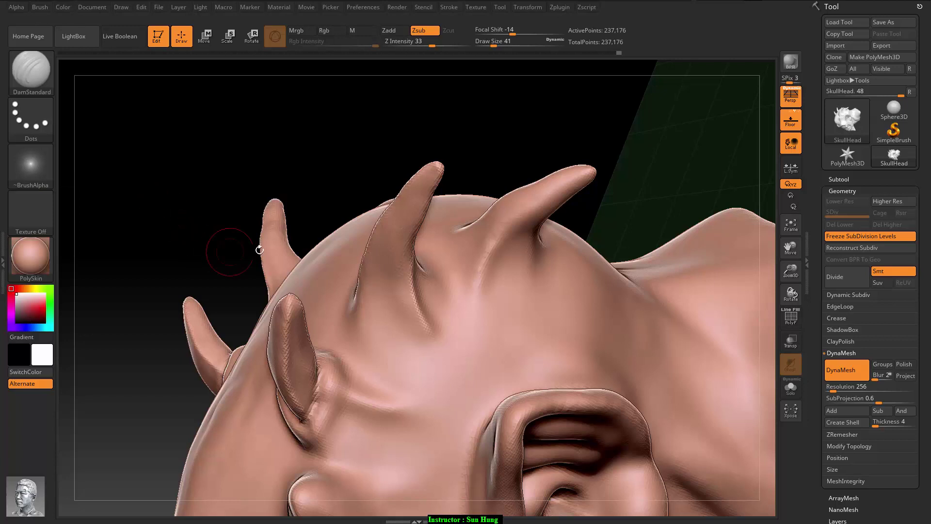
left_click_drag(378, 315, 395, 373)
key("ctrl")
key("ctrl+z")
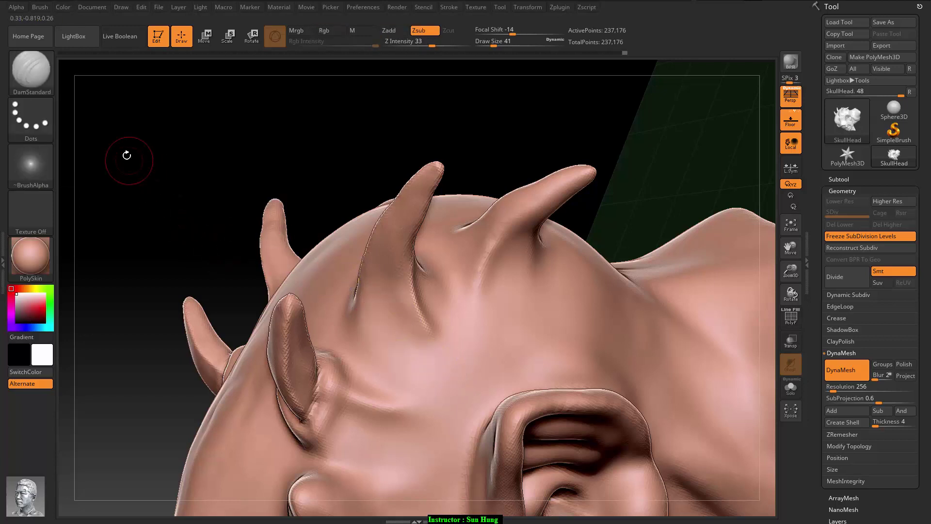
left_click(31, 119)
mouse_move(174, 170)
left_mouse_down()
mouse_move(130, 173)
mouse_move(132, 164)
left_mouse_up()
left_click(30, 119)
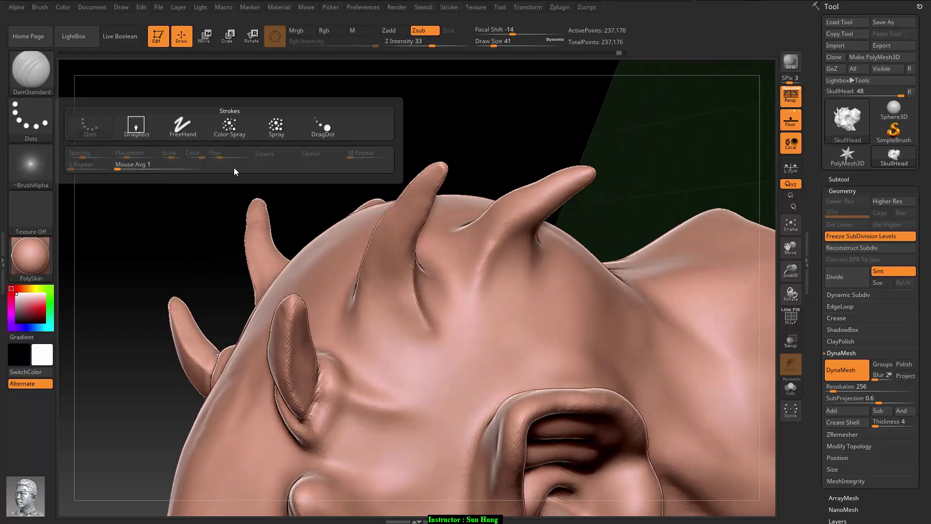
left_click(30, 119)
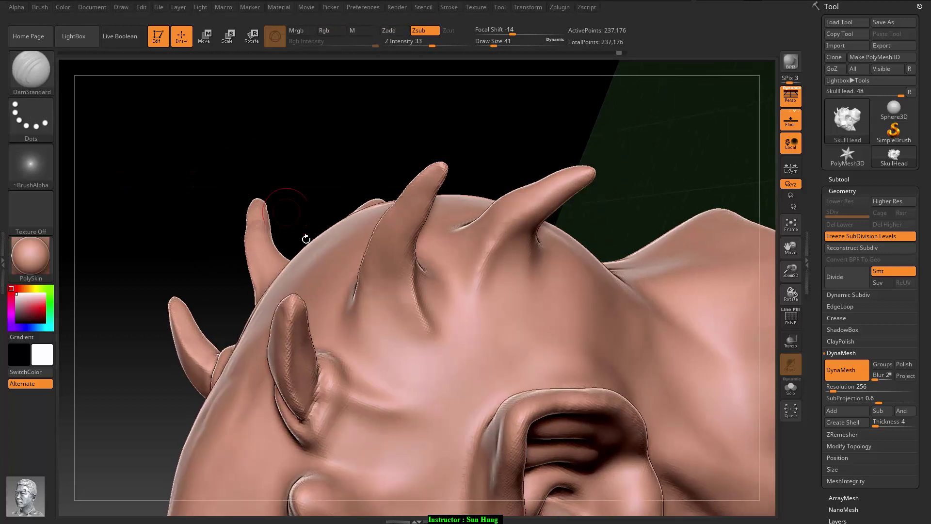
After undoing several trial creases, carve a short groove between the horns and smooth it
mouse_move(375, 320)
left_mouse_down()
mouse_move(402, 388)
mouse_move(374, 301)
left_mouse_up()
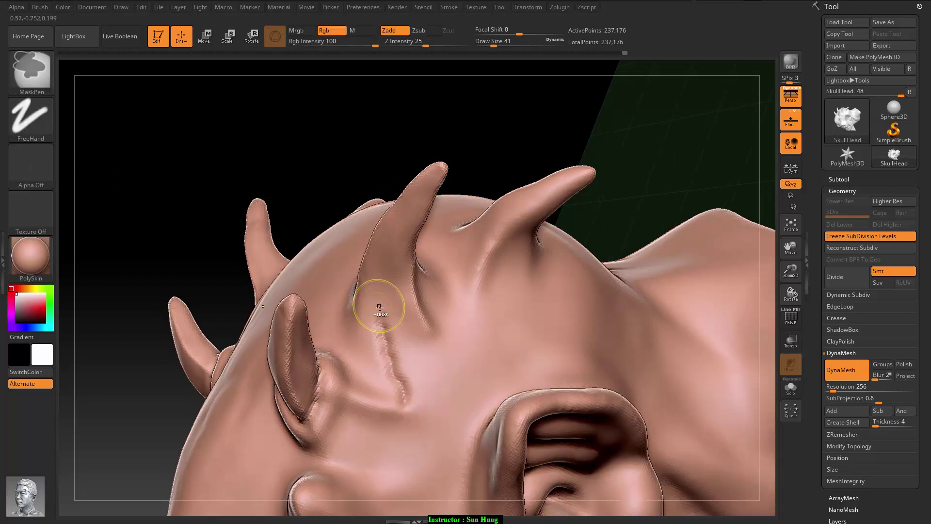
key("ctrl+z")
key("ctrl+z")
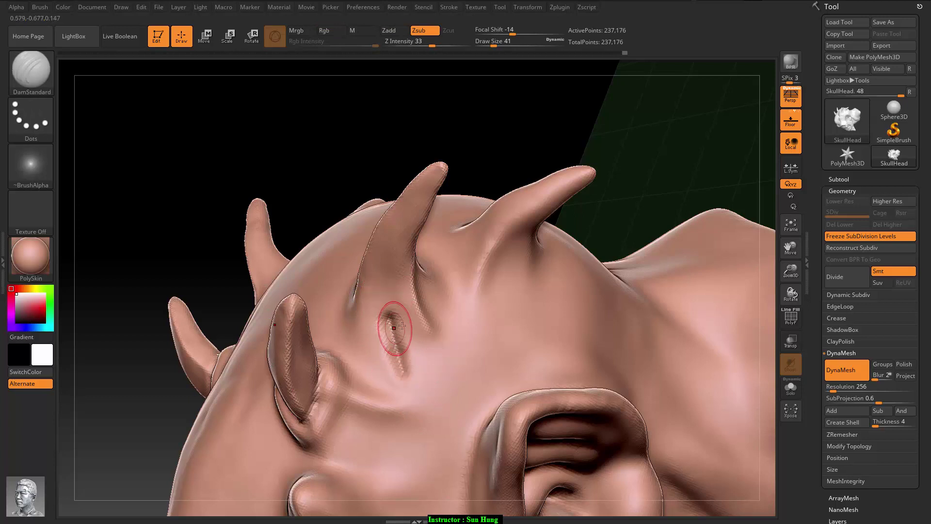
left_click_drag(378, 311, 405, 378)
key("ctrl+z")
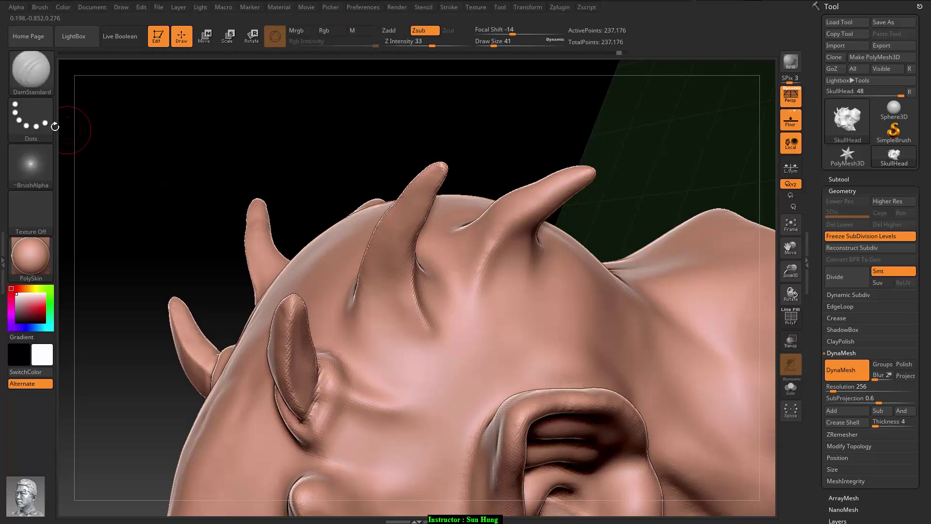
left_click(51, 125)
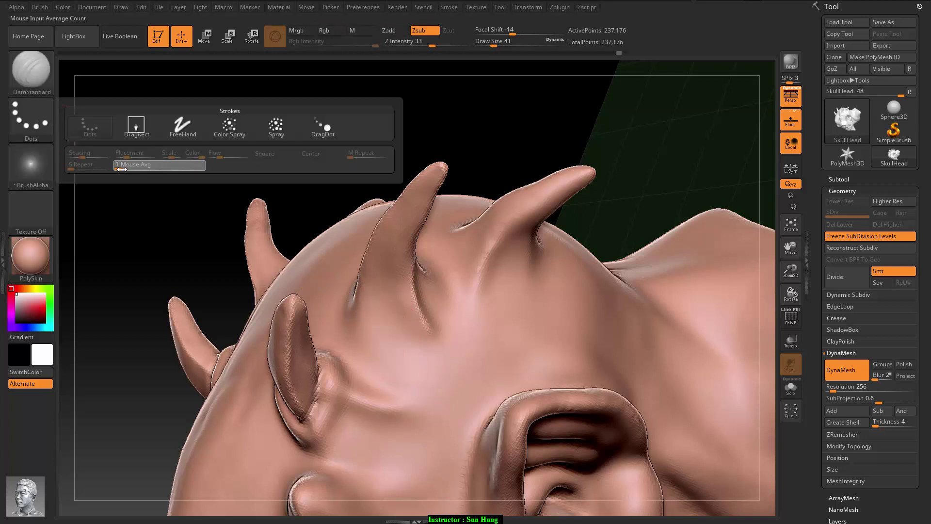
left_click(47, 127)
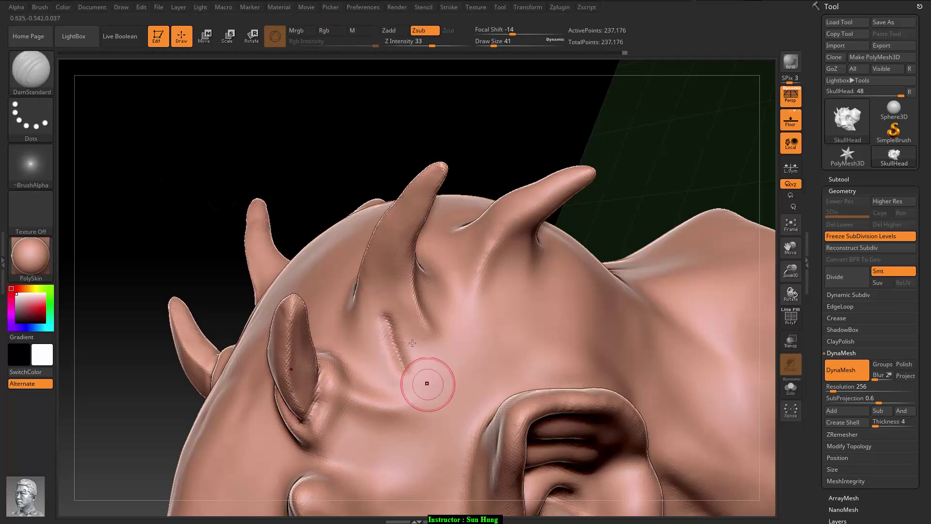
key("ctrl+z")
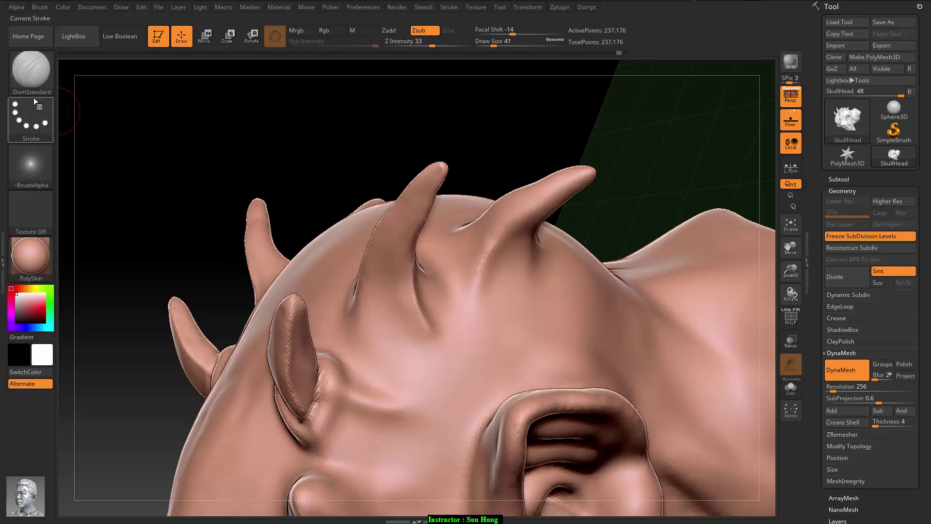
left_click(26, 110)
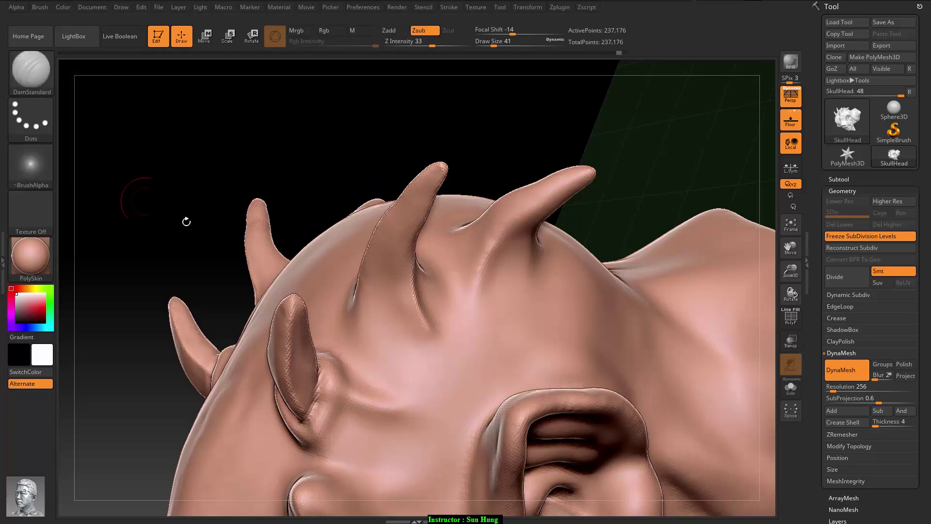
left_click_drag(392, 312, 397, 329)
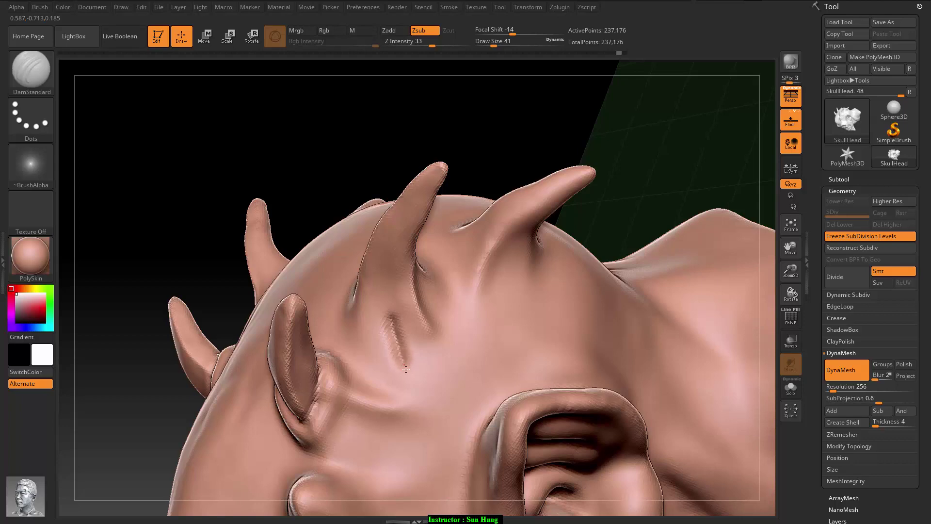
left_click_drag(457, 406, 408, 377, "shift")
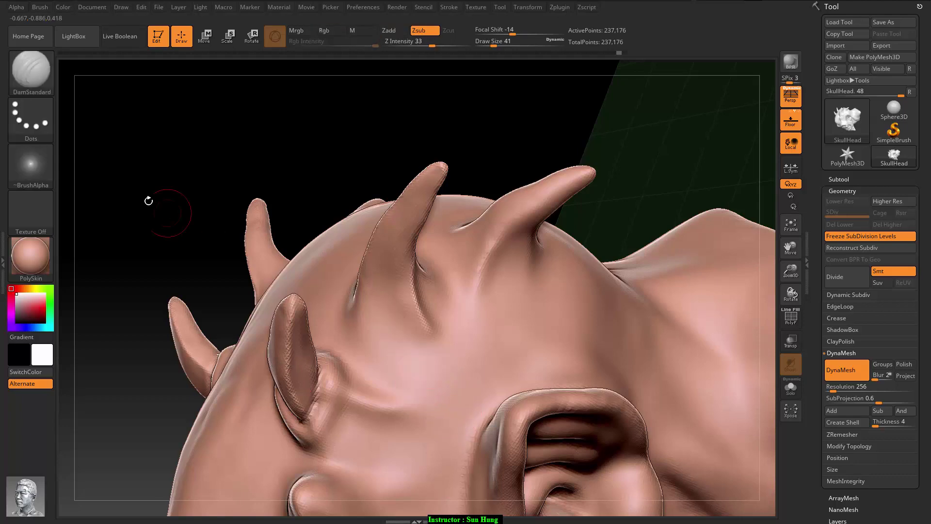
Rotate and zoom out to check the whole head's side silhouette, then switch to Smooth
mouse_move(148, 200)
left_mouse_down()
mouse_move(186, 214)
mouse_move(609, 222)
mouse_move(494, 389)
mouse_move(540, 370)
mouse_move(578, 256)
mouse_move(578, 264)
mouse_move(607, 241)
mouse_move(577, 175)
mouse_move(557, 310)
mouse_move(536, 257)
mouse_move(557, 297)
mouse_move(554, 237)
mouse_move(588, 256)
mouse_move(503, 270)
mouse_move(490, 224)
mouse_move(437, 236)
mouse_move(416, 208)
mouse_move(452, 191)
mouse_move(405, 209)
mouse_move(348, 210)
mouse_move(349, 220)
mouse_move(495, 292)
mouse_move(563, 180)
mouse_move(576, 256)
mouse_move(497, 300)
left_mouse_up()
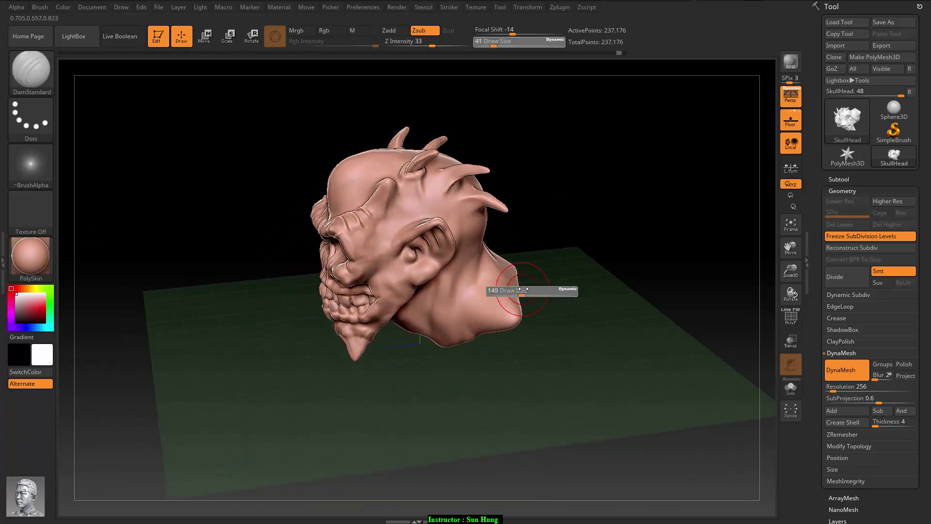
key("shift")
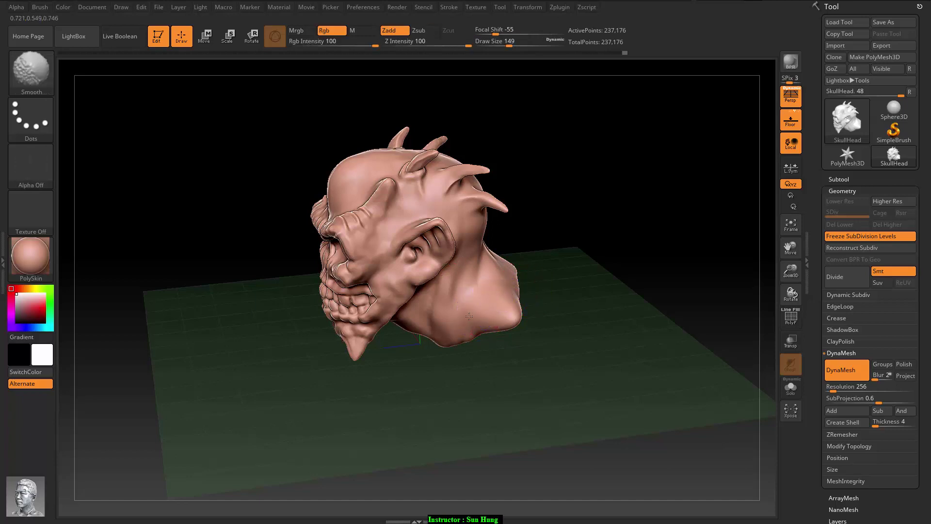
Rotate the bust to a side view showing the ear, teeth and lower horn, with MaskPen active
key("ctrl")
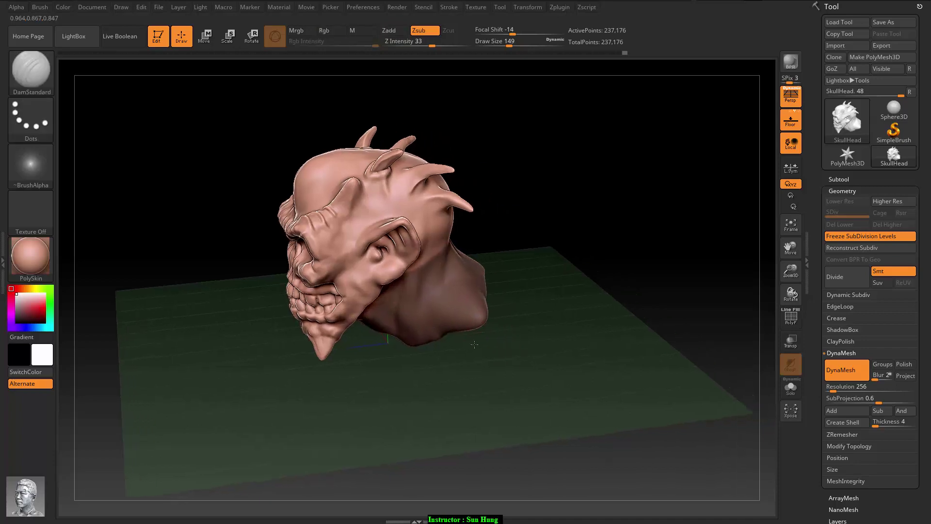
mouse_move(528, 339)
left_mouse_down()
mouse_move(416, 444)
mouse_move(466, 263)
left_mouse_up()
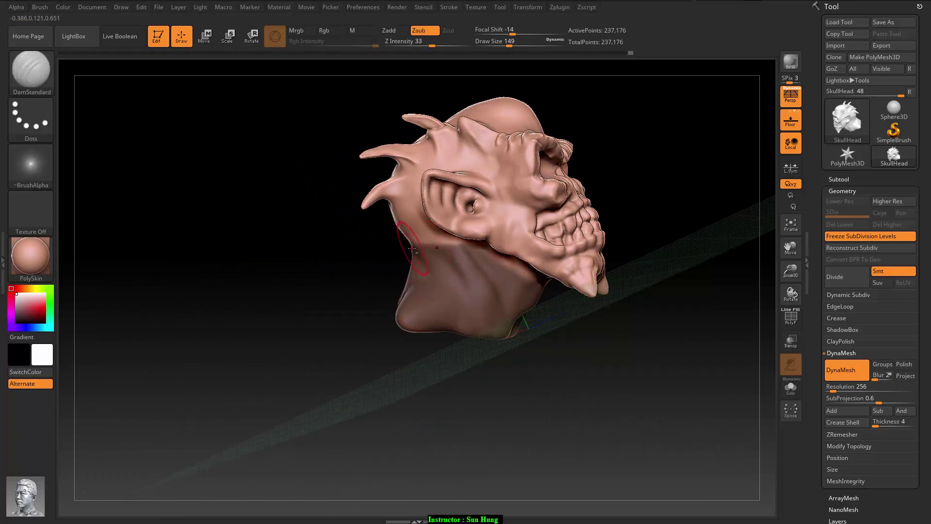
key("ctrl")
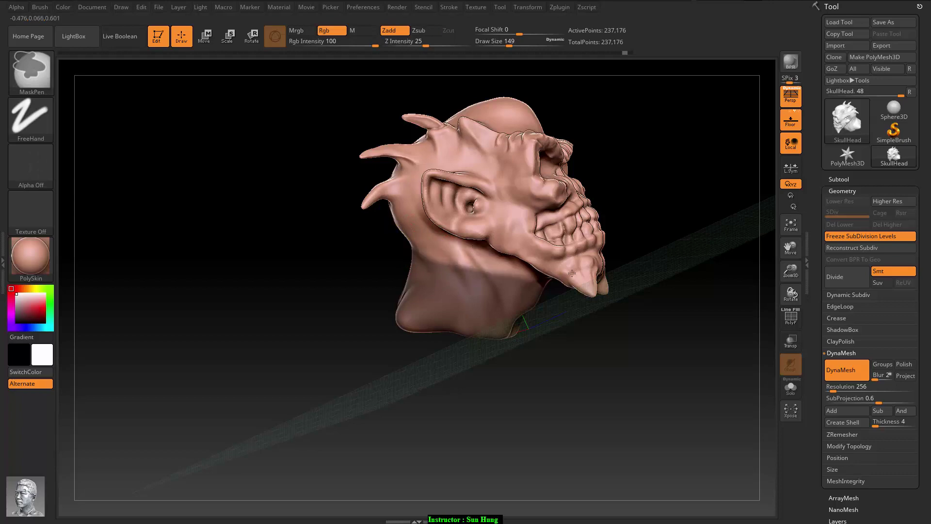
Mask the skull head from several angles so only the neck base stays editable
left_click_drag(615, 356, 432, 291)
key("ctrl")
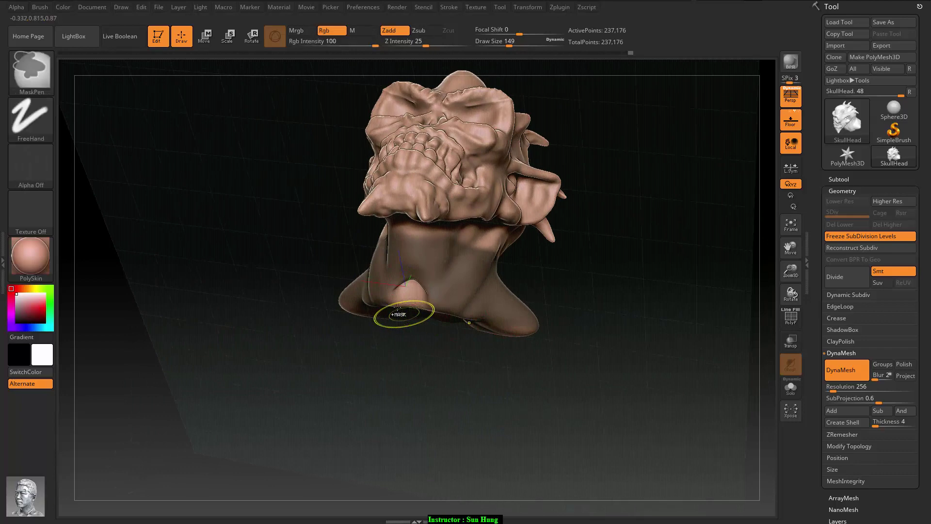
key("ctrl")
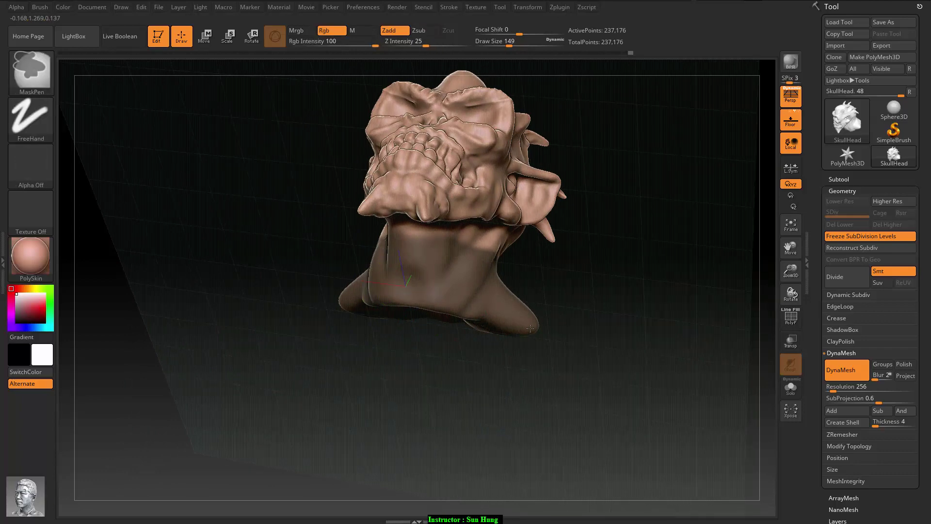
left_click_drag(484, 402, 425, 364)
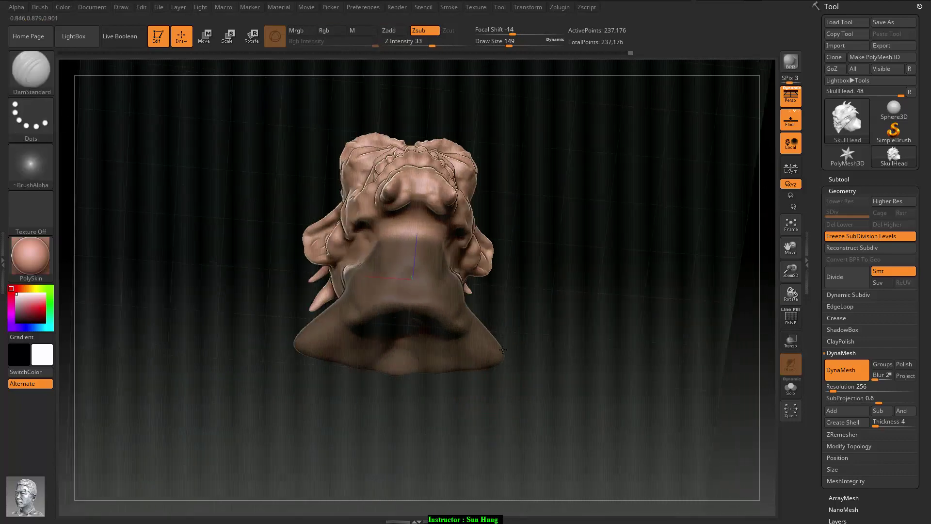
key("ctrl")
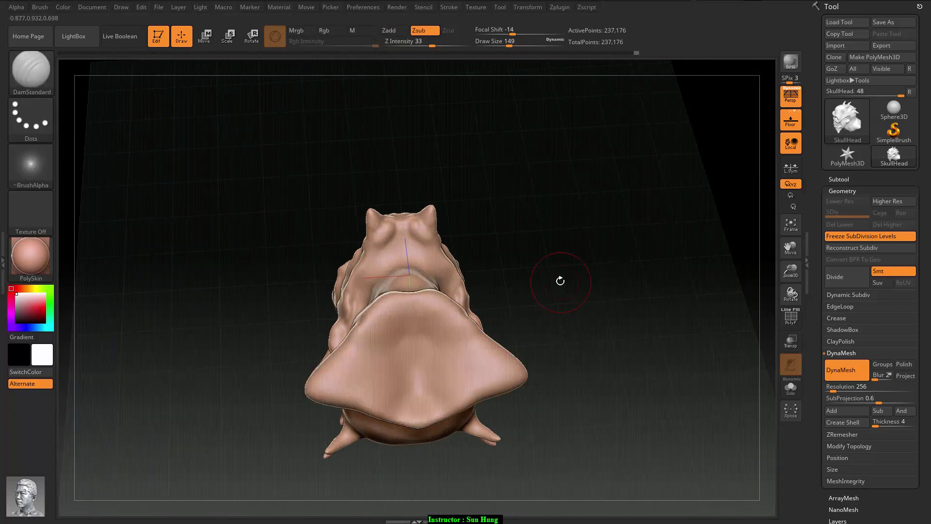
mouse_move(559, 274)
left_mouse_down()
mouse_move(562, 236)
mouse_move(574, 282)
mouse_move(561, 301)
mouse_move(568, 252)
mouse_move(559, 313)
mouse_move(597, 350)
mouse_move(566, 417)
mouse_move(650, 313)
left_mouse_up()
key("ctrl")
left_click(650, 313, "ctrl")
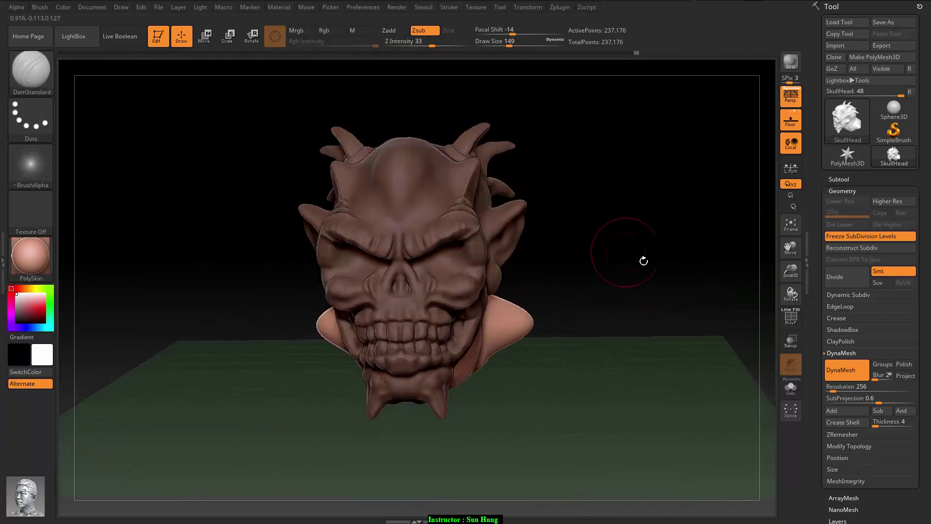
With the Move brush at Draw Size 437, pull the lower neck out into flared shoulders
left_click_drag(643, 261, 555, 270)
key("b")
key("m")
key("v")
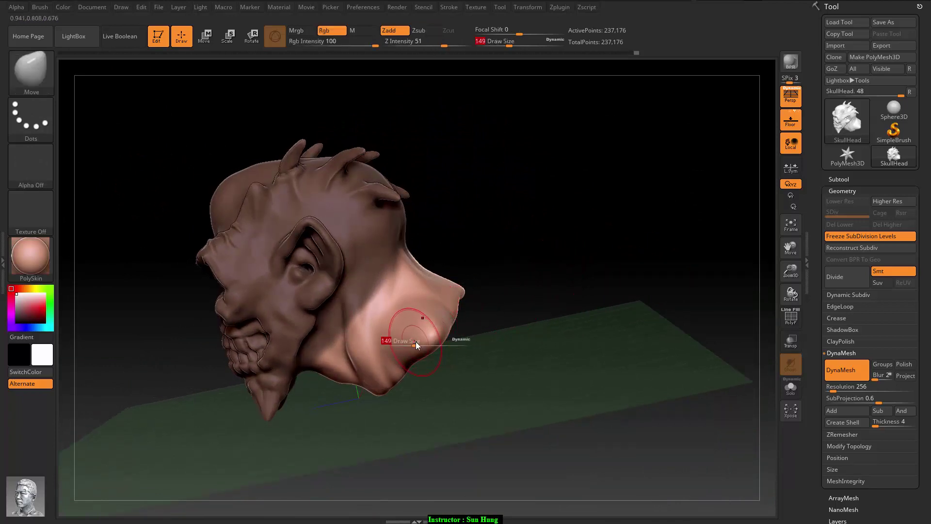
left_click_drag(418, 340, 434, 313)
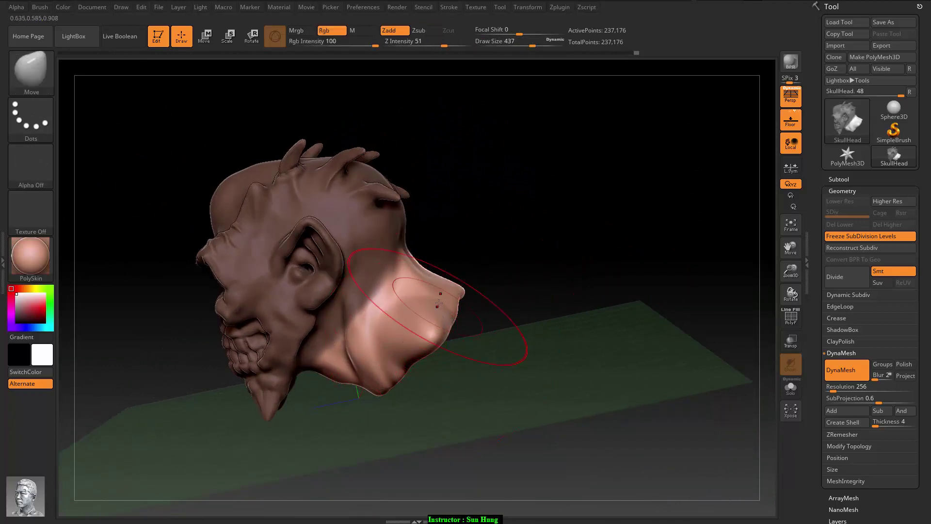
mouse_move(437, 305)
left_mouse_down()
mouse_move(445, 348)
mouse_move(466, 339)
mouse_move(487, 366)
left_mouse_up()
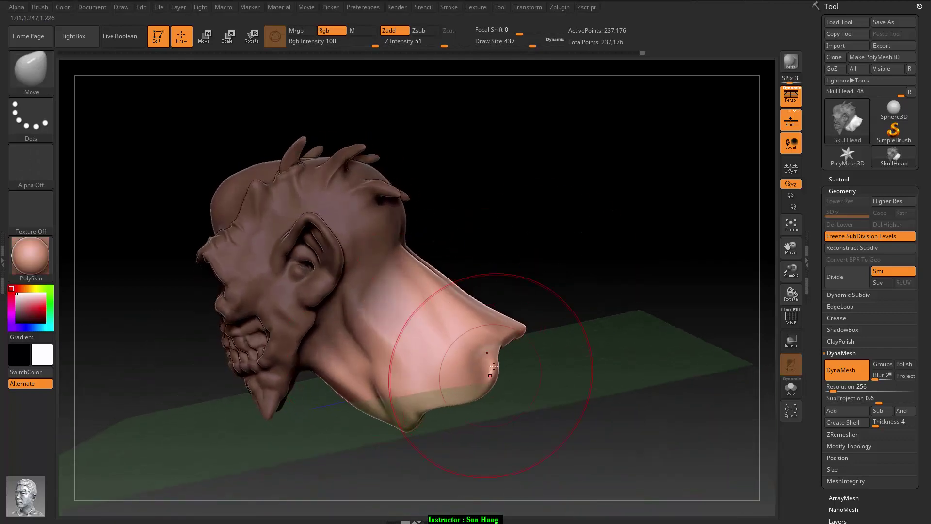
left_click_drag(599, 289, 558, 218)
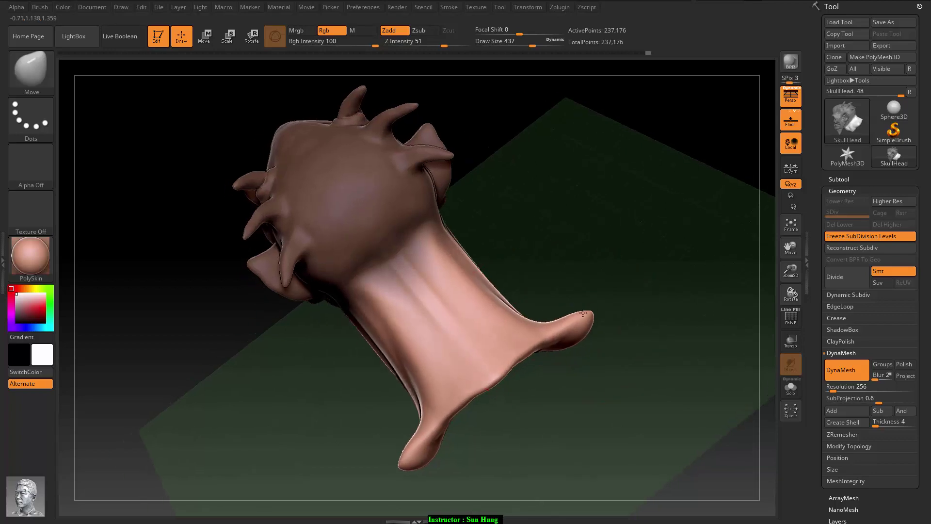
left_click_drag(497, 327, 427, 388)
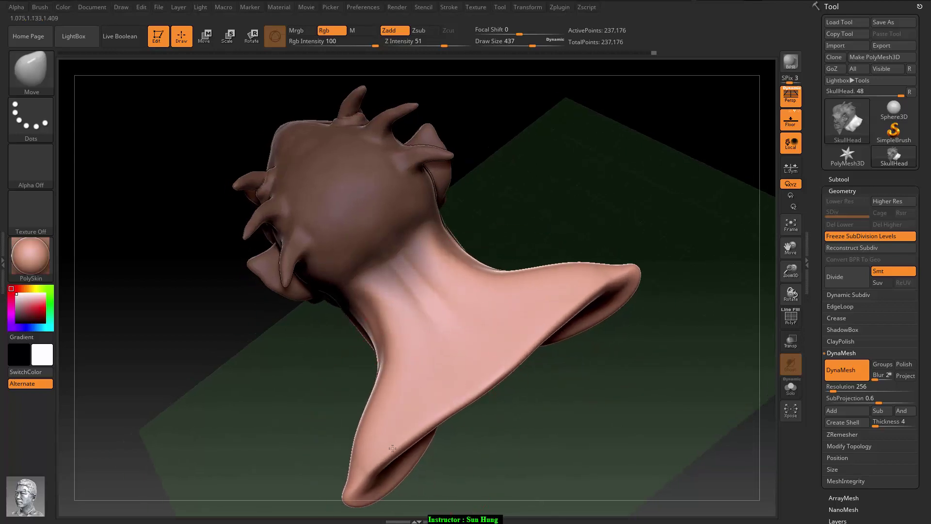
mouse_move(625, 427)
left_mouse_down()
mouse_move(667, 391)
mouse_move(520, 374)
left_mouse_up()
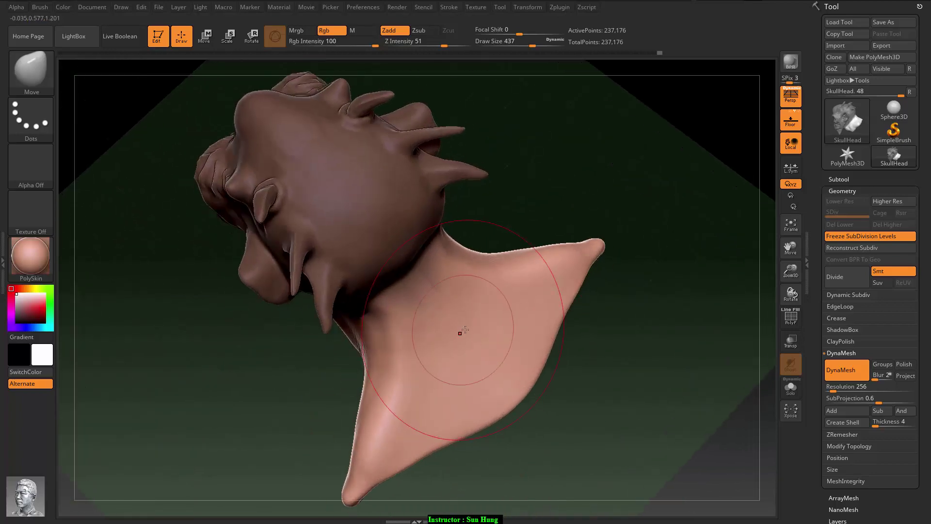
Fill out the lower-left neck contour, smooth the flared surface and reshape lower-neck folds
left_click_drag(588, 293, 647, 366)
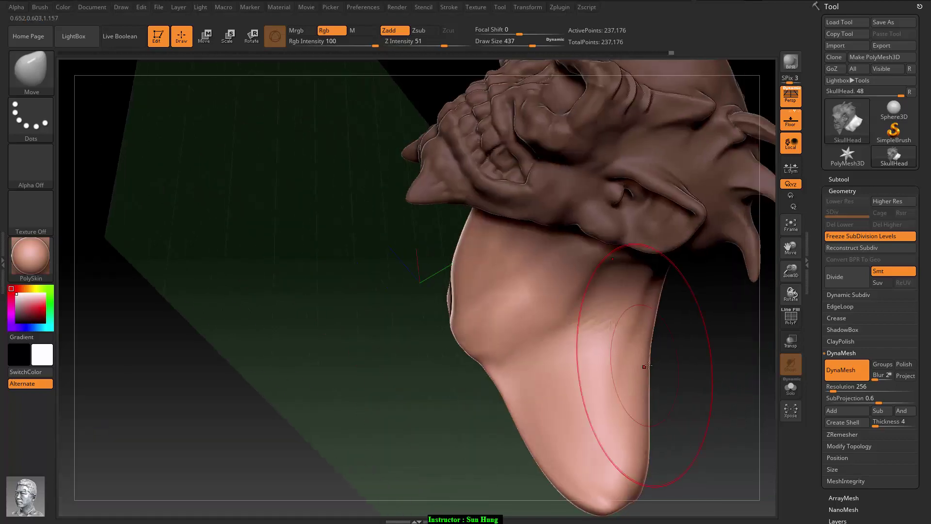
left_click_drag(492, 391, 499, 446)
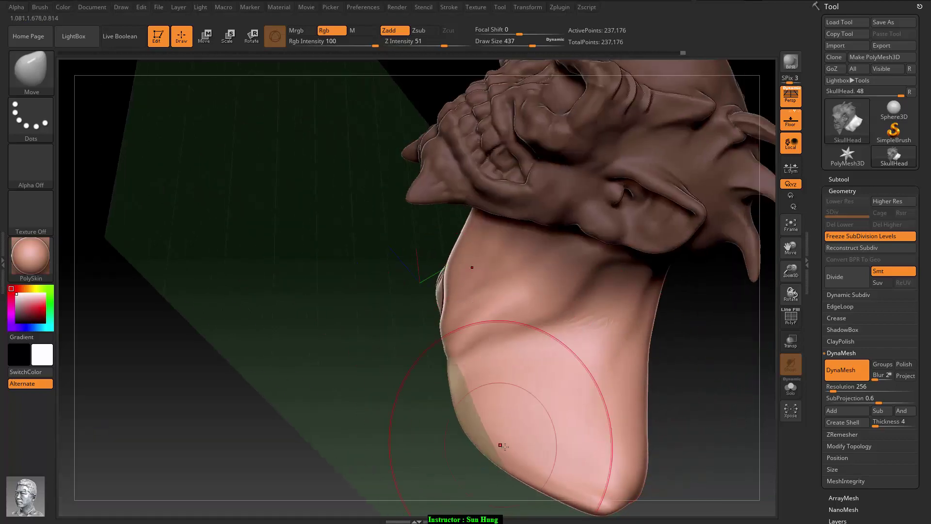
mouse_move(368, 417)
left_mouse_down()
mouse_move(305, 401)
mouse_move(281, 417)
left_mouse_up()
left_click_drag(310, 329, 349, 427)
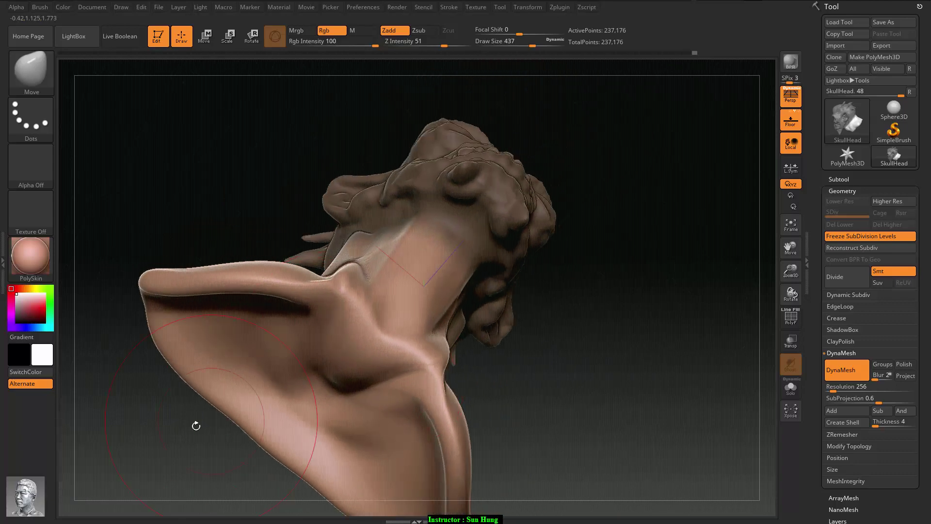
left_click_drag(193, 424, 147, 474)
left_click_drag(291, 311, 388, 300)
left_click_drag(271, 436, 417, 378)
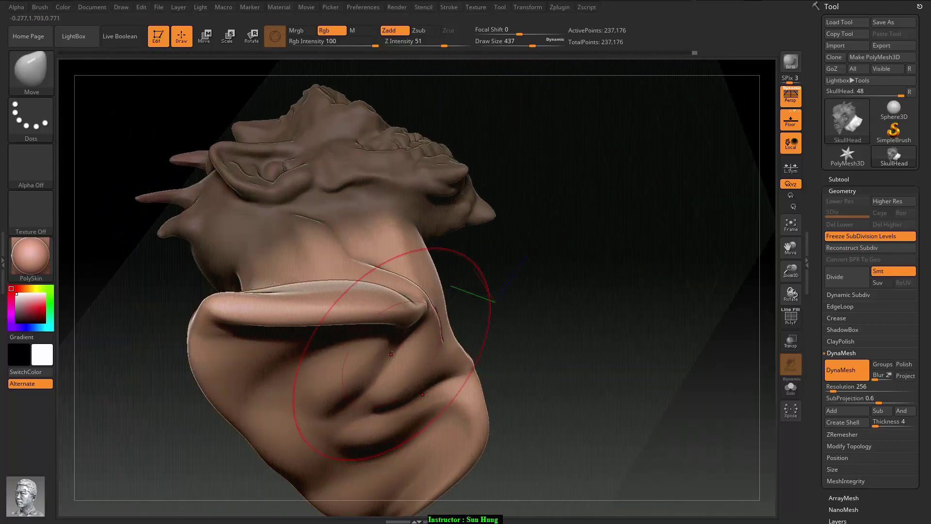
left_click_drag(339, 291, 452, 427, "shift")
Re-sculpt the neck underside and review it from a three-quarter front view
left_click_drag(533, 436, 498, 372)
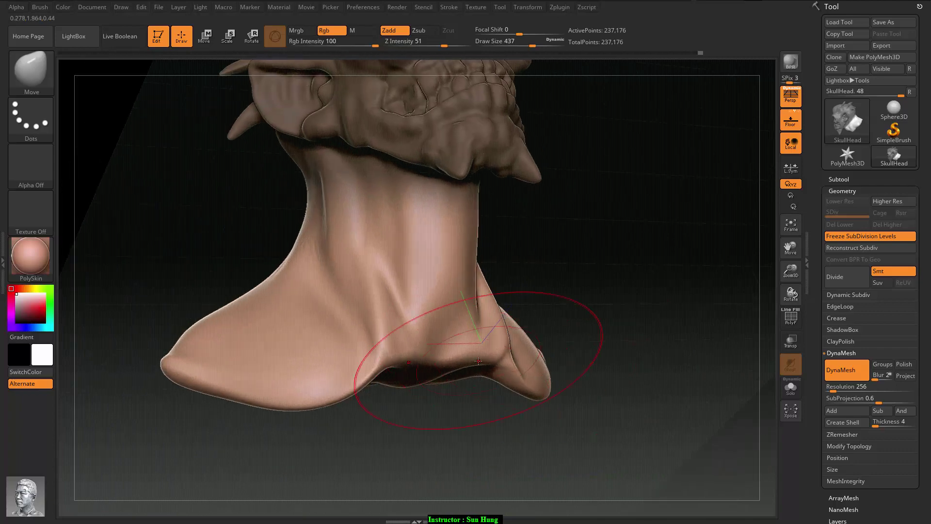
mouse_move(558, 436)
left_mouse_down()
mouse_move(353, 407)
mouse_move(228, 373)
left_mouse_up()
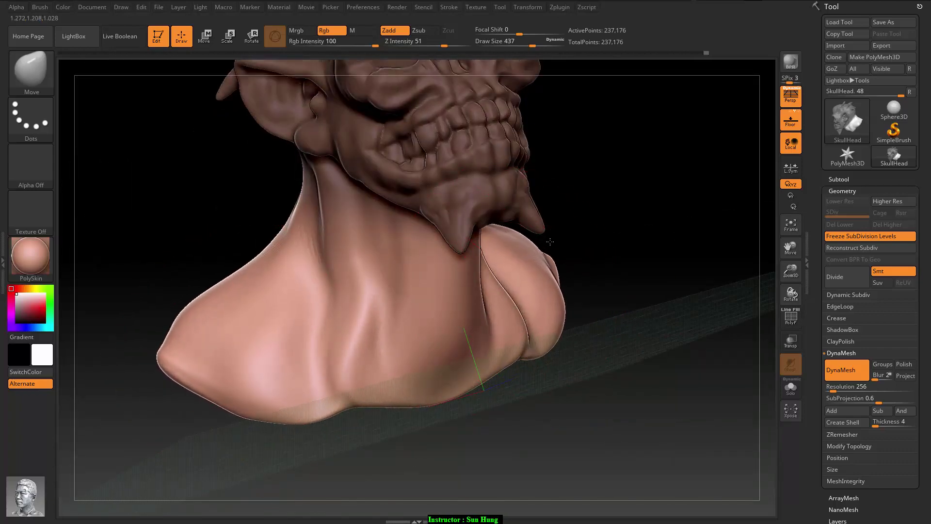
mouse_move(535, 251)
left_mouse_down()
mouse_move(628, 346)
mouse_move(499, 368)
left_mouse_up()
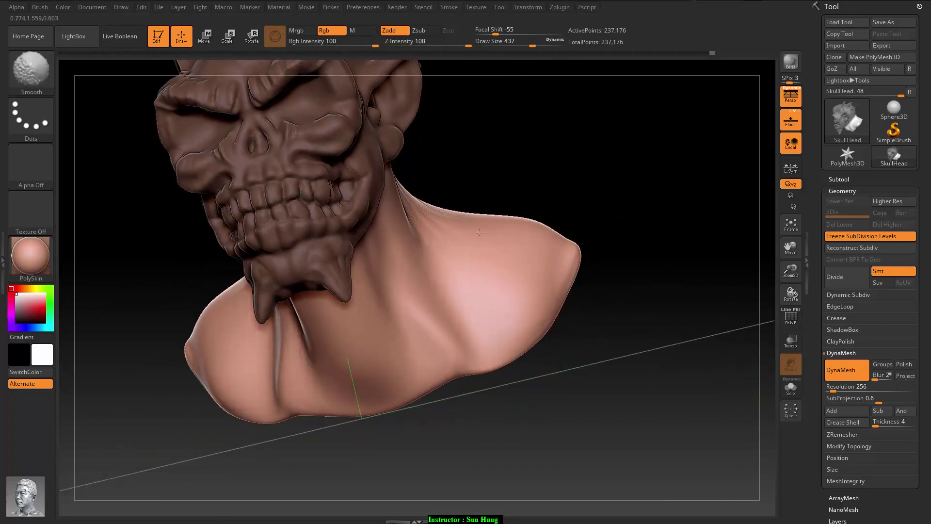
key("shift")
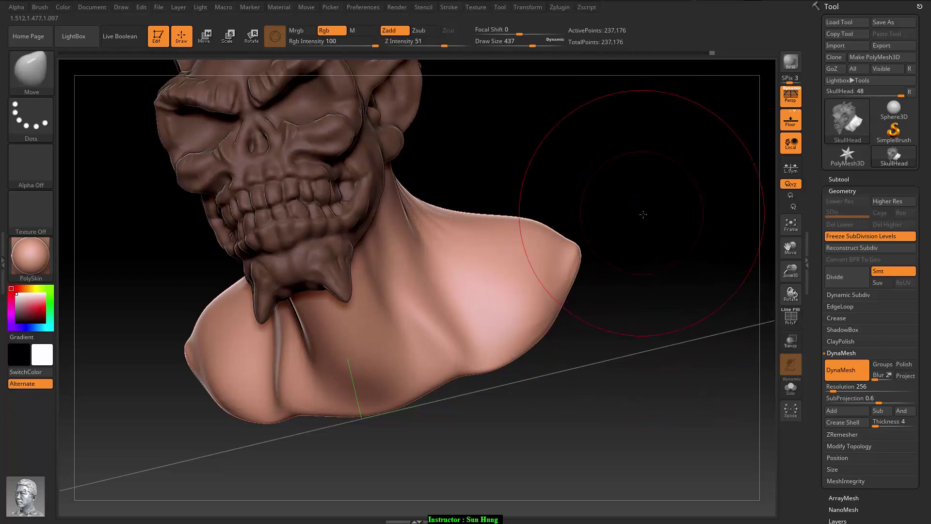
left_click_drag(642, 213, 644, 254)
Clear the mask and orbit around the bust to inspect the neck from all sides
left_click(652, 270, "ctrl")
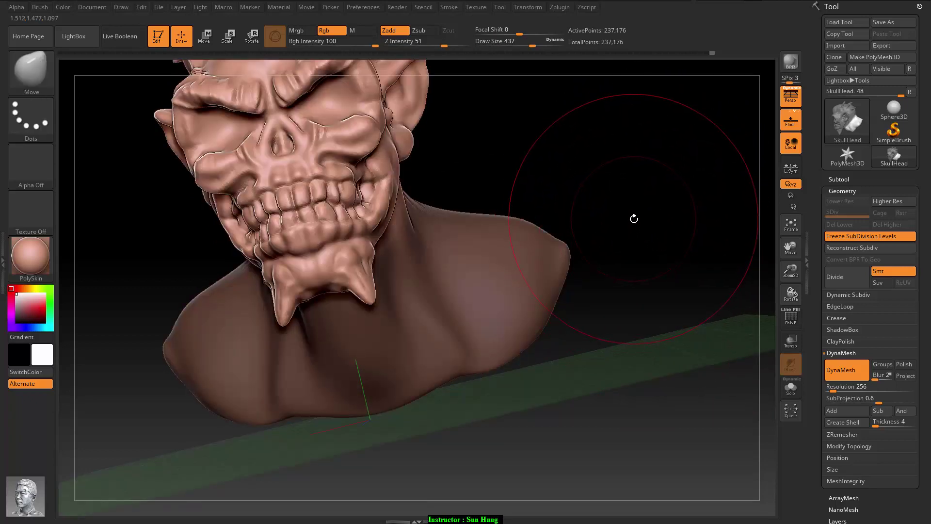
left_click(653, 257, "ctrl")
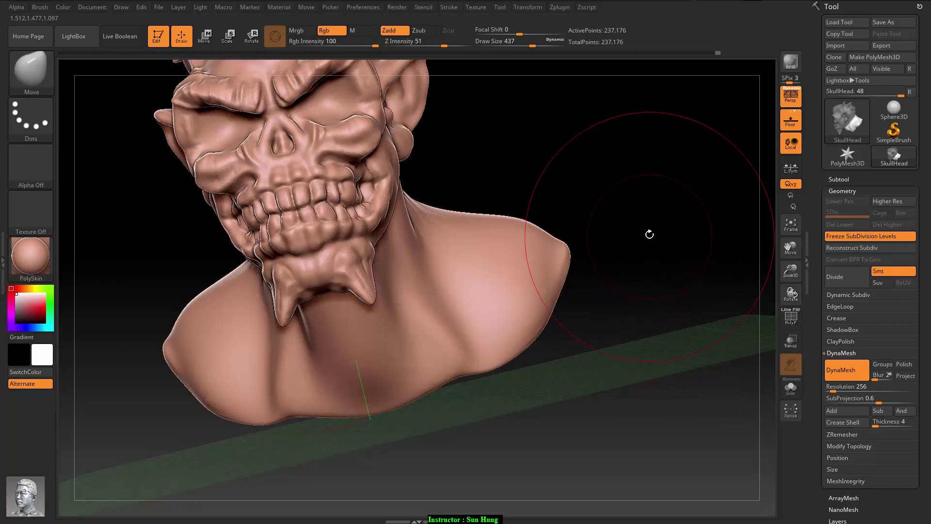
left_click_drag(660, 224, 702, 313, "ctrl")
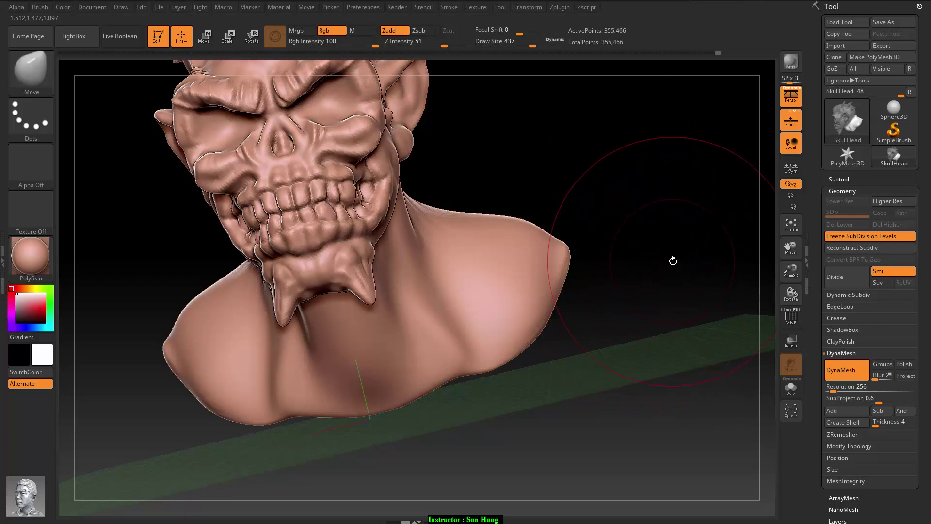
mouse_move(678, 275)
left_mouse_down()
mouse_move(661, 278)
mouse_move(696, 231)
mouse_move(624, 334)
mouse_move(572, 296)
left_mouse_up()
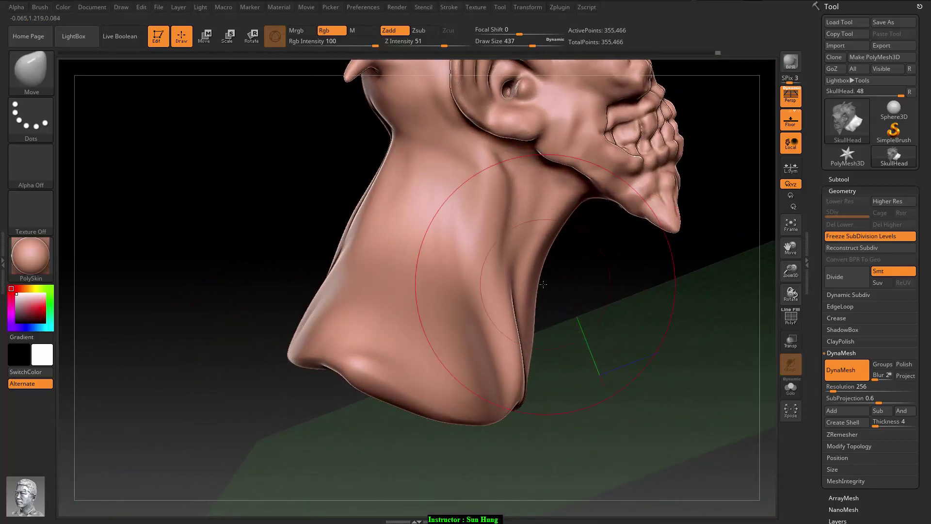
mouse_move(560, 297)
left_mouse_down()
mouse_move(536, 303)
mouse_move(480, 281)
left_mouse_up()
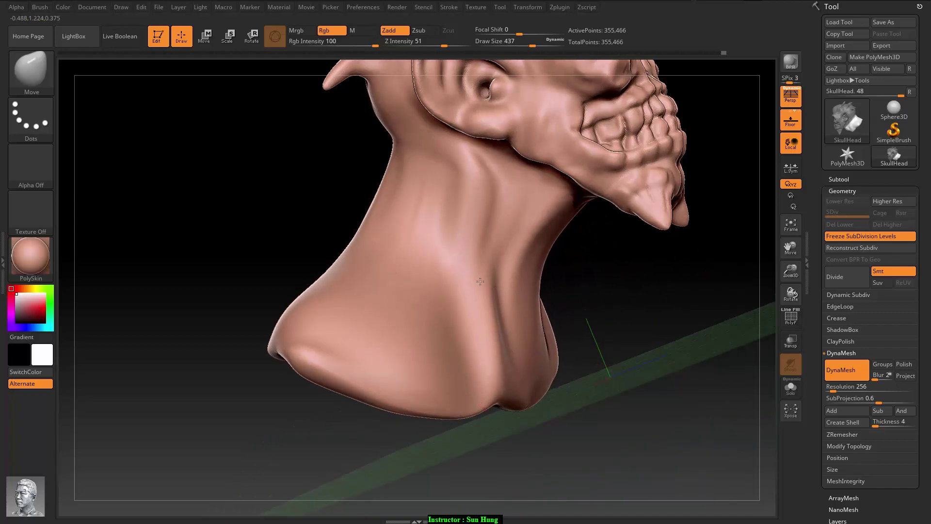
left_click_drag(567, 364, 676, 233)
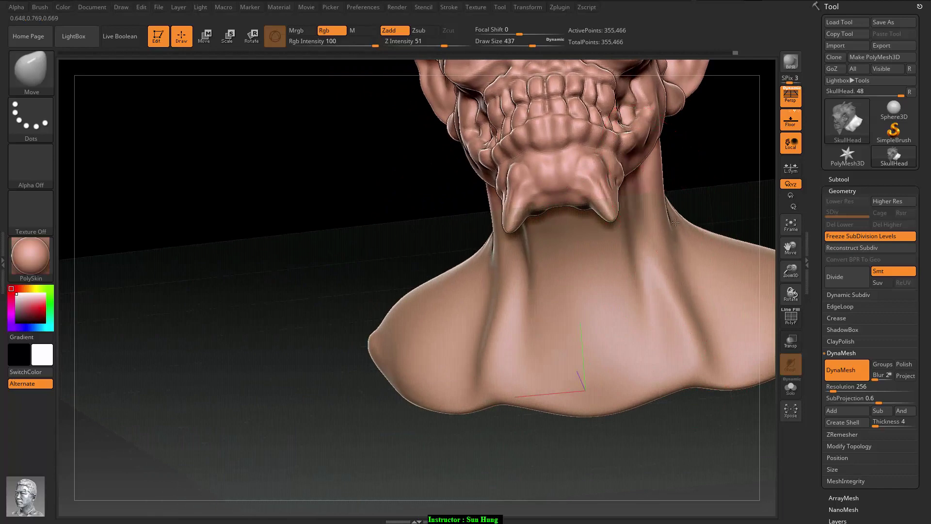
left_click_drag(561, 318, 729, 239)
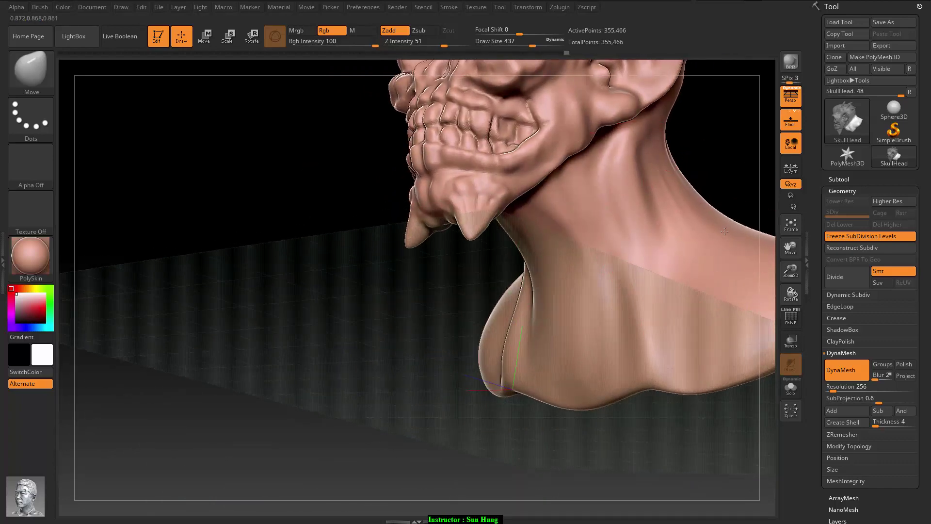
mouse_move(643, 261)
left_mouse_down()
mouse_move(303, 337)
mouse_move(325, 297)
left_mouse_up()
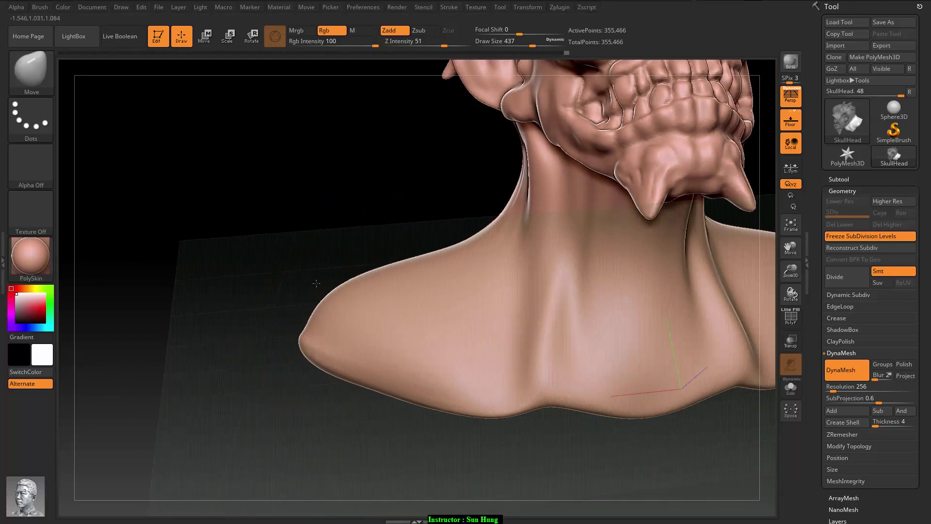
left_click_drag(305, 434, 318, 333)
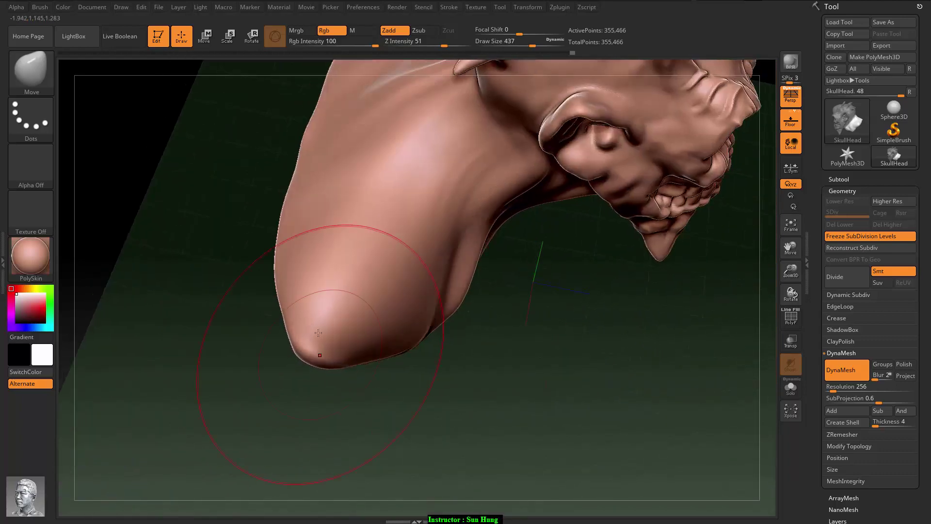
Pull both shoulder masses outward symmetrically, then DynaMesh the bust to 398,011 active points
left_click_drag(294, 242, 265, 245)
left_click_drag(322, 183, 301, 176)
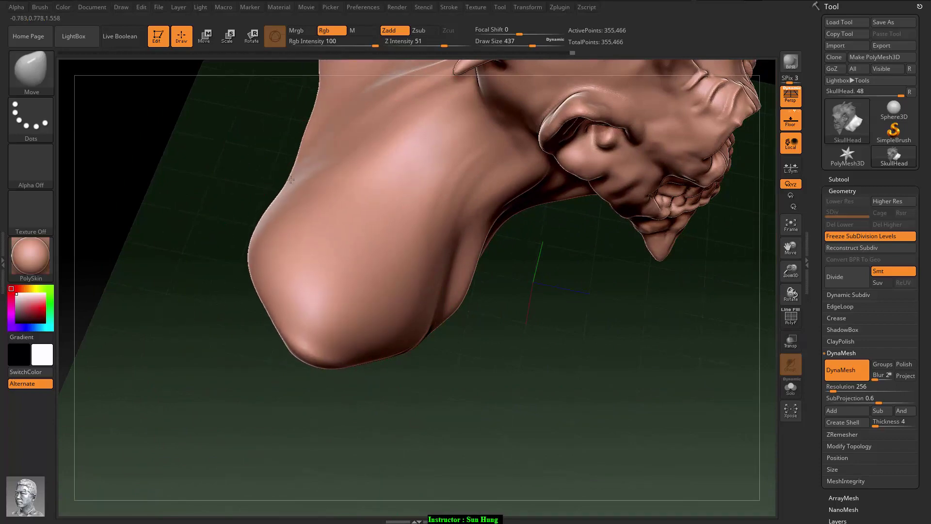
left_click_drag(313, 120, 293, 124)
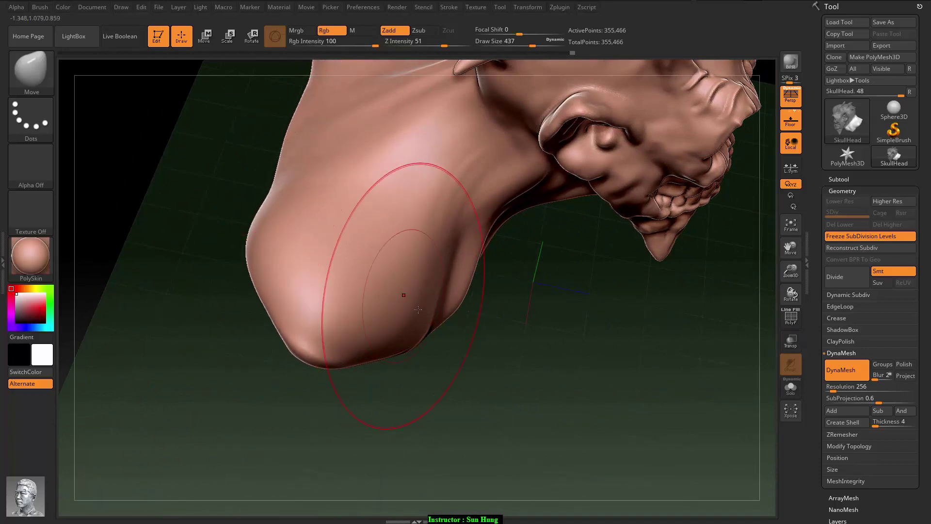
left_click_drag(519, 341, 487, 312)
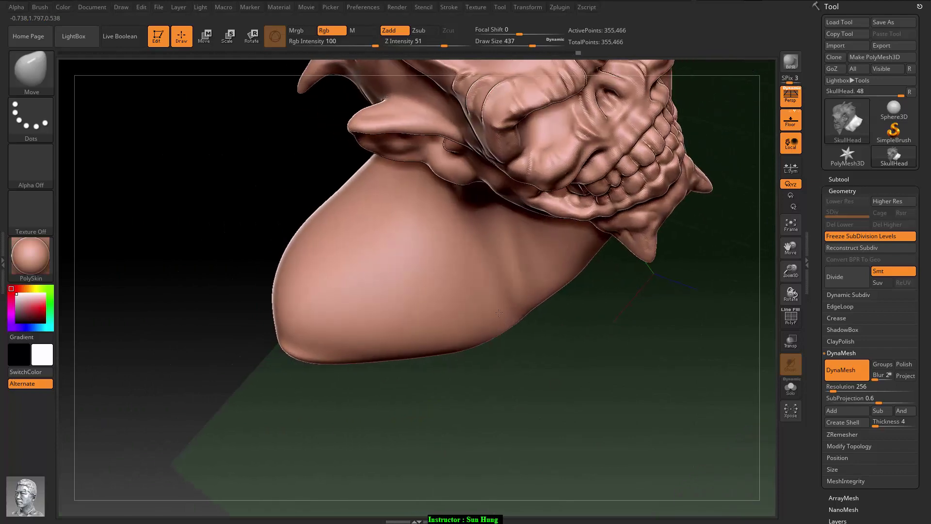
left_click_drag(606, 327, 559, 311)
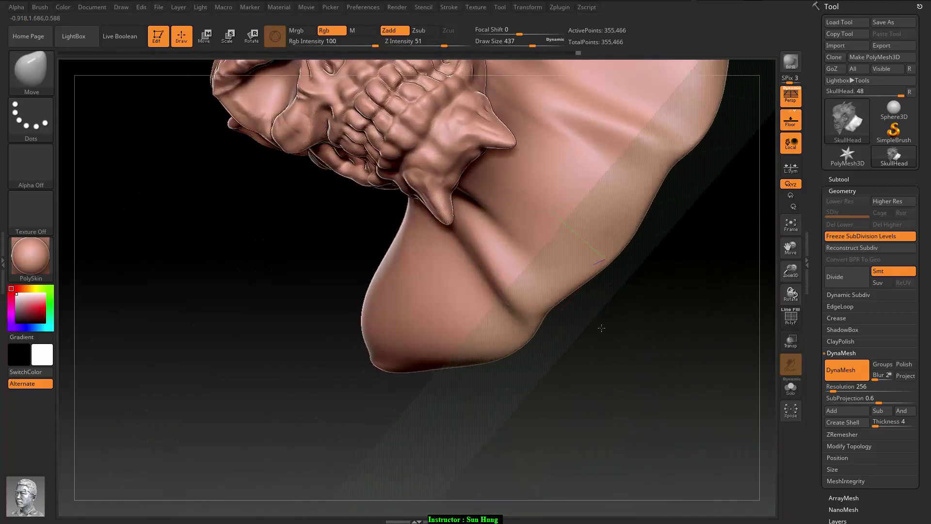
mouse_move(659, 217)
left_mouse_down()
mouse_move(701, 162)
mouse_move(712, 166)
mouse_move(723, 138)
left_mouse_up()
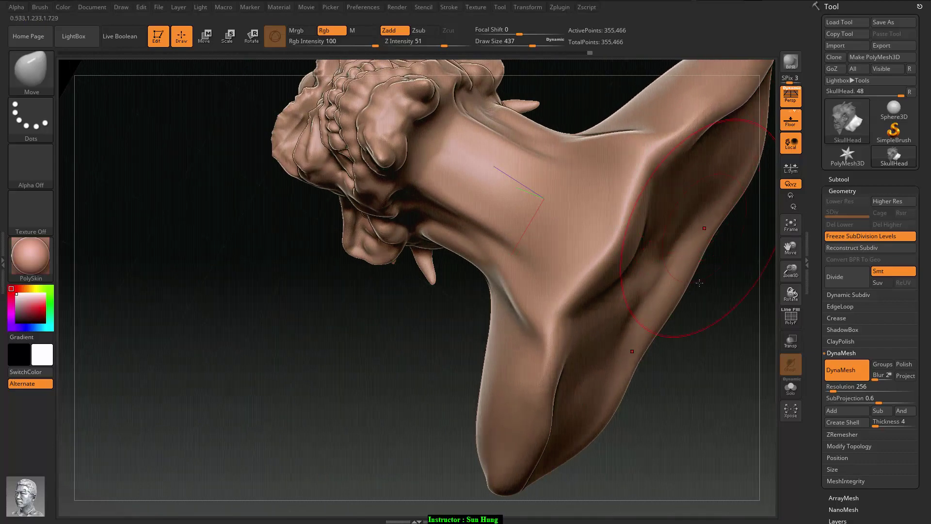
mouse_move(699, 282)
left_mouse_down()
mouse_move(726, 304)
mouse_move(749, 303)
mouse_move(729, 279)
mouse_move(698, 275)
left_mouse_up()
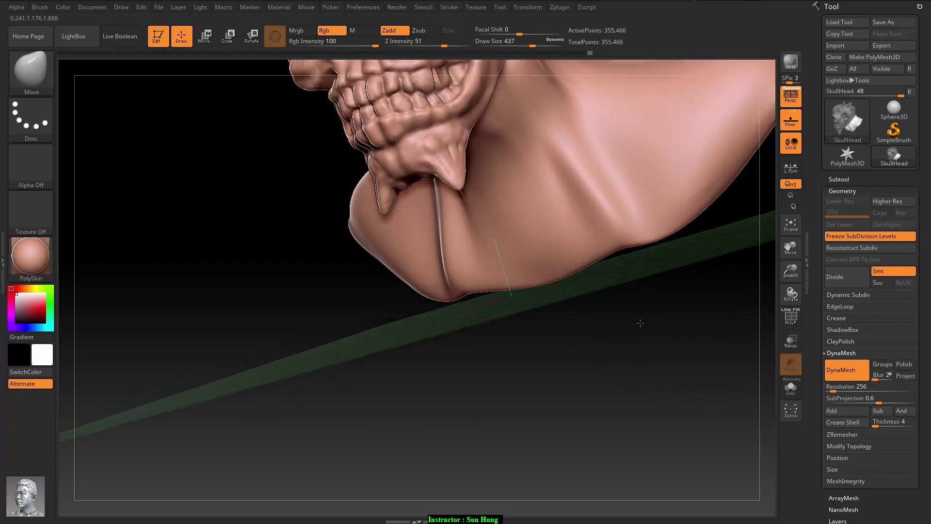
mouse_move(640, 323)
left_mouse_down()
mouse_move(697, 192)
mouse_move(651, 270)
left_mouse_up()
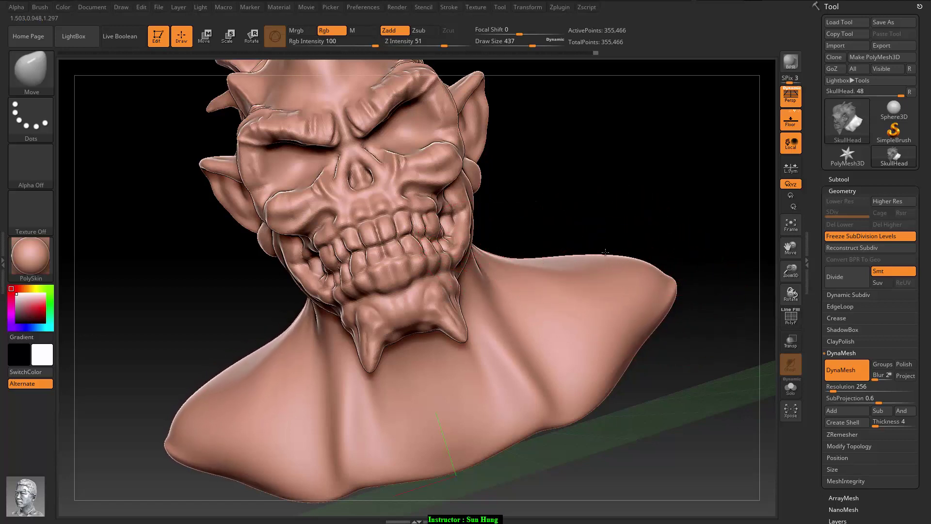
left_click_drag(606, 253, 607, 265)
left_click_drag(623, 114, 638, 188, "ctrl")
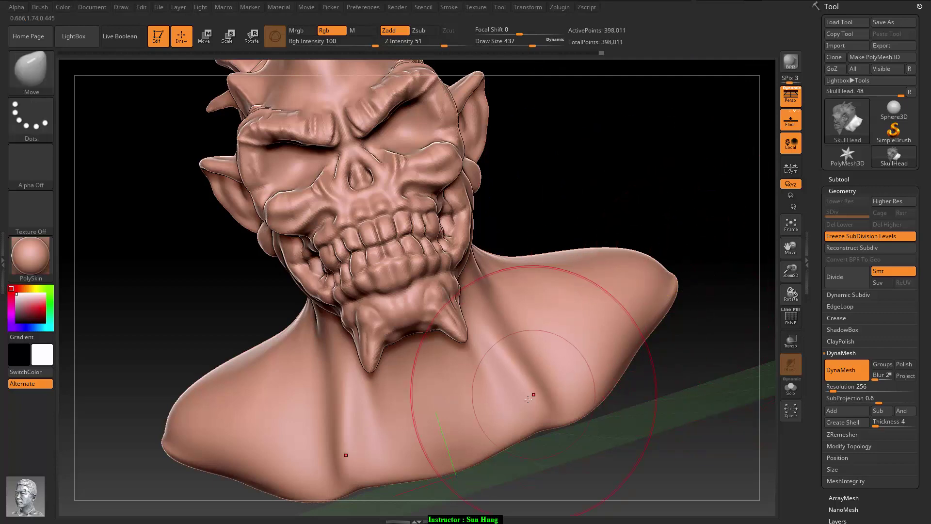
Select the Clay brush and adjust its Draw Size through 217 and 77 to 207
left_click(33, 70)
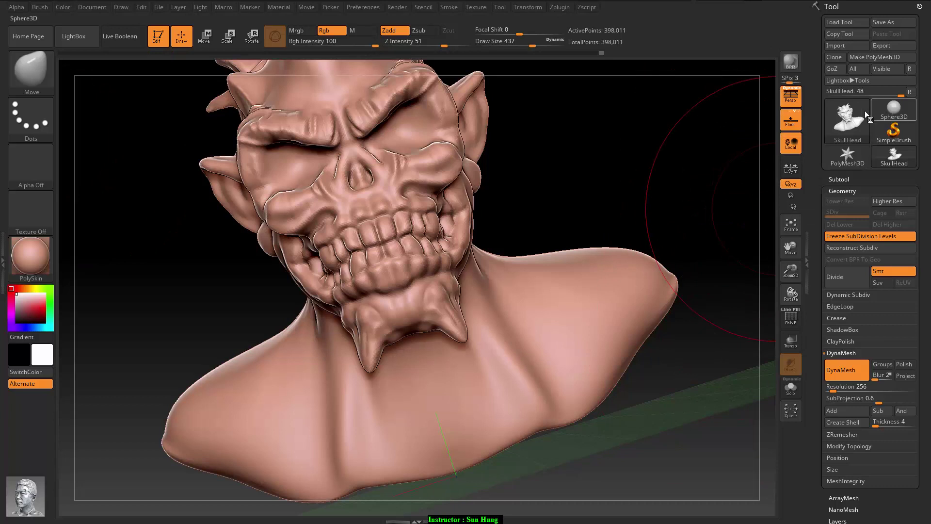
key("b")
key("c")
key("l")
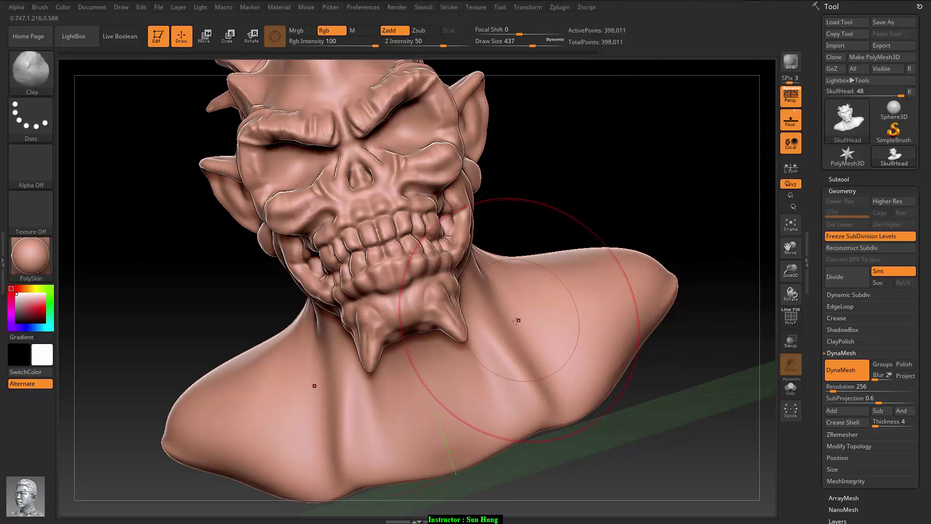
key("s")
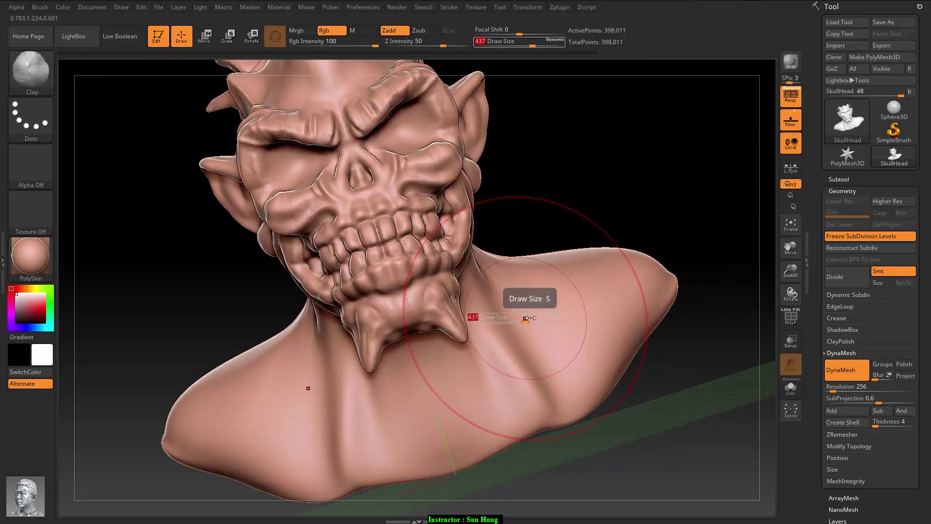
left_click_drag(529, 318, 491, 320)
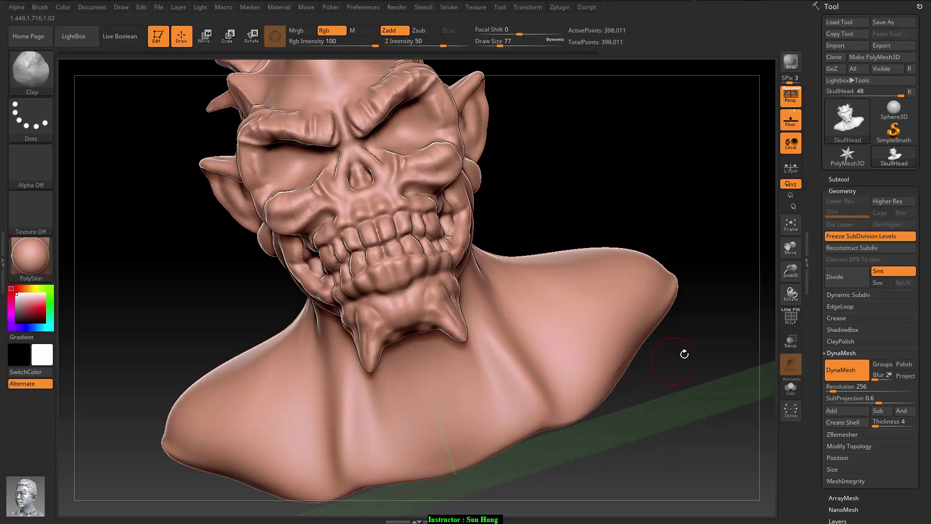
mouse_move(686, 353)
left_mouse_down()
mouse_move(715, 347)
mouse_move(686, 366)
left_mouse_up()
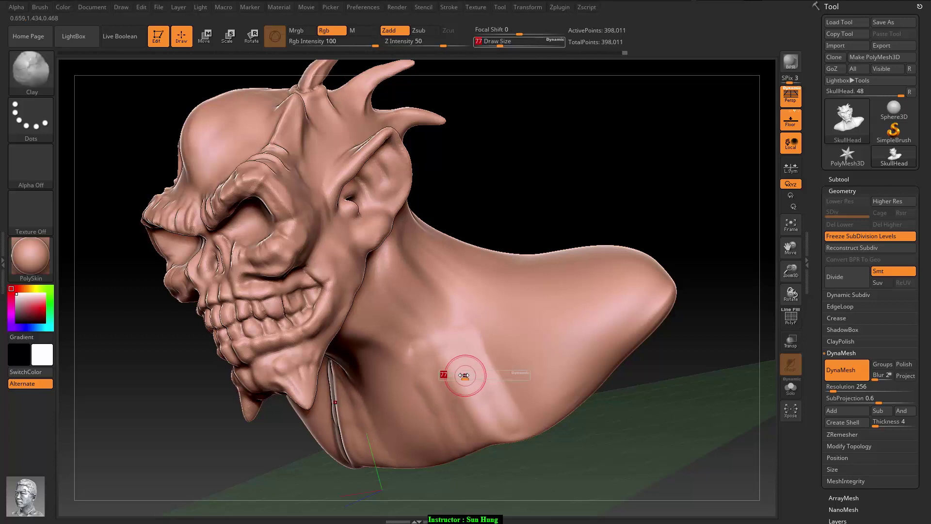
left_click_drag(464, 375, 489, 375)
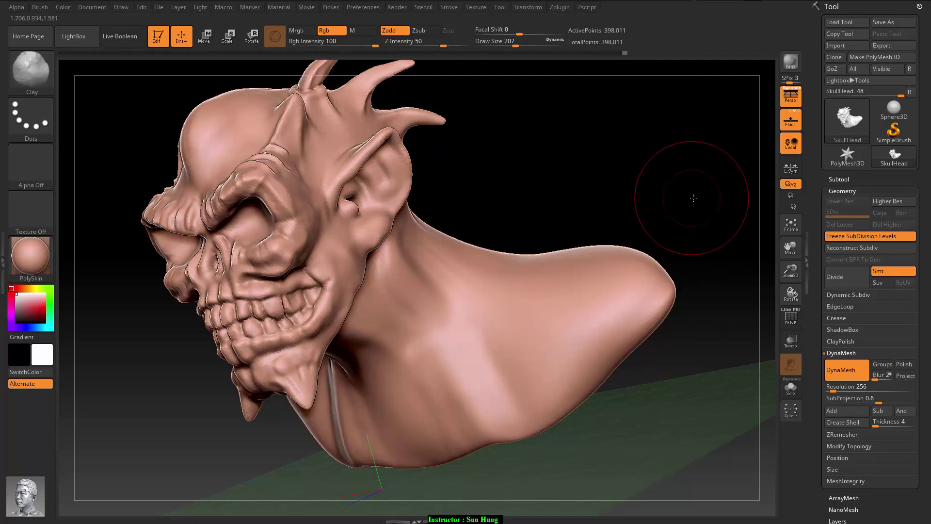
Smooth and build up the neck below the ear, then carve a side-neck groove at size 104
left_click_drag(692, 200, 592, 260)
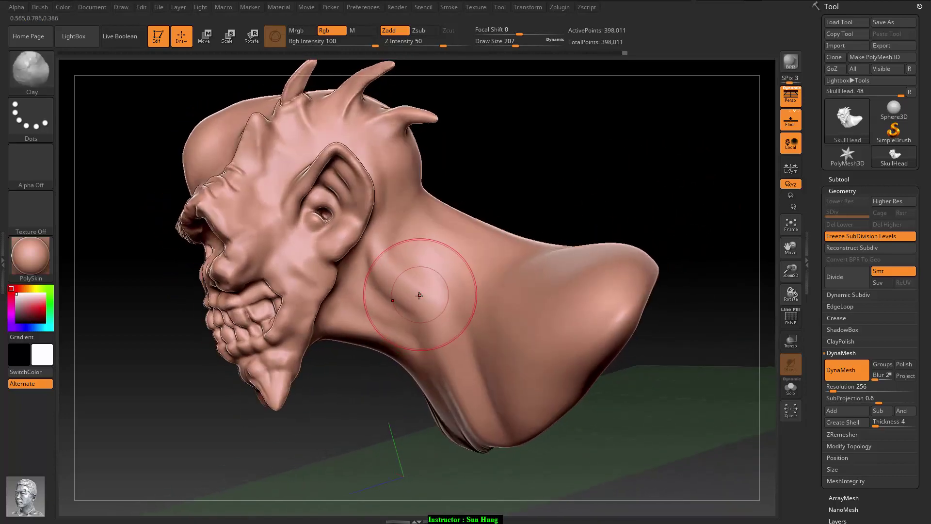
mouse_move(374, 276)
left_mouse_down("shift")
mouse_move(426, 278)
mouse_move(408, 297)
left_mouse_up("shift")
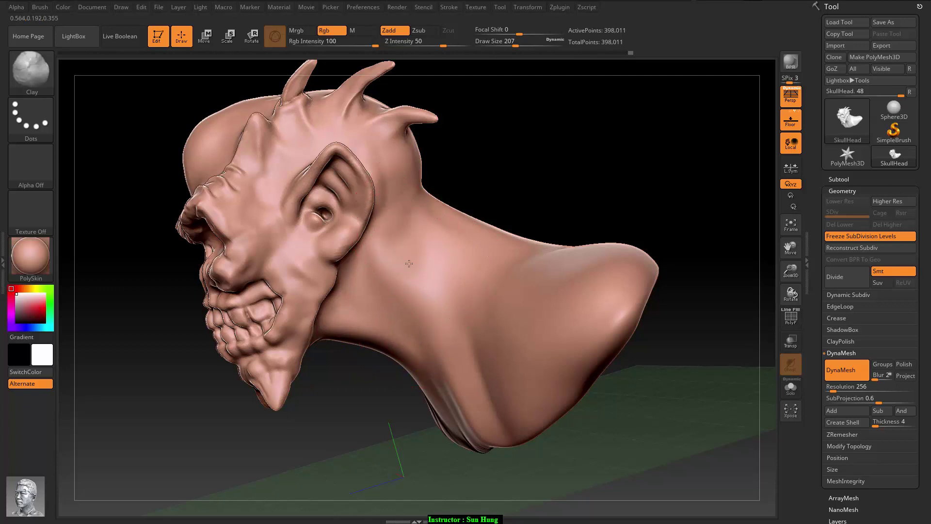
mouse_move(431, 263)
left_mouse_down()
mouse_move(400, 233)
mouse_move(406, 302)
left_mouse_up()
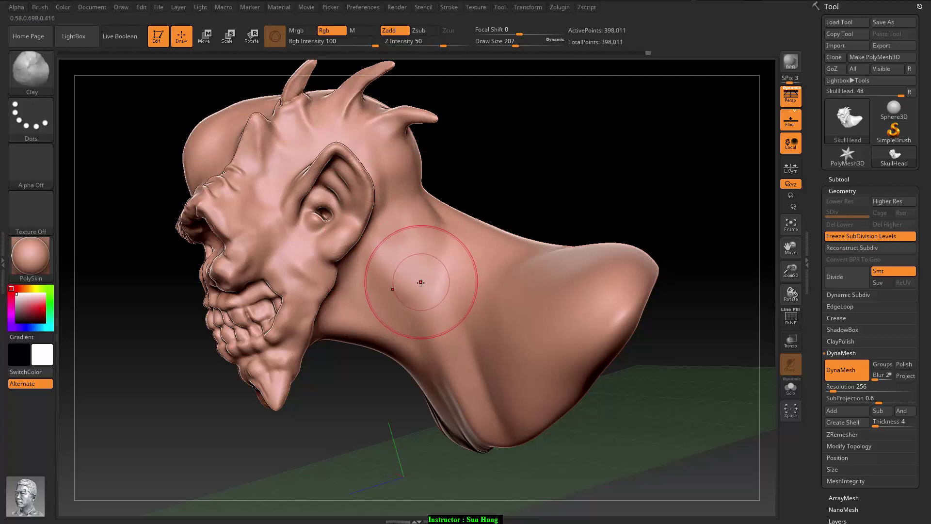
key("s")
left_click_drag(425, 280, 412, 281)
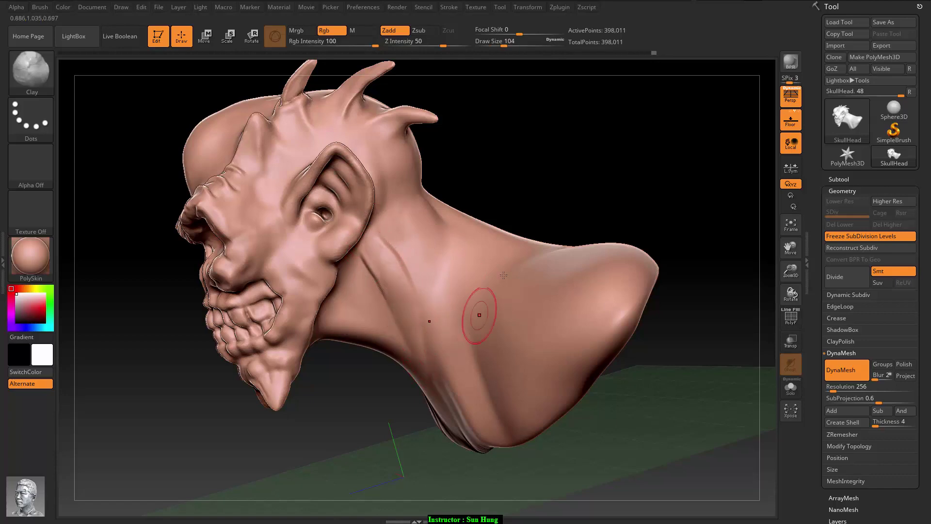
mouse_move(504, 275)
left_mouse_down()
mouse_move(608, 117)
mouse_move(406, 256)
left_mouse_up()
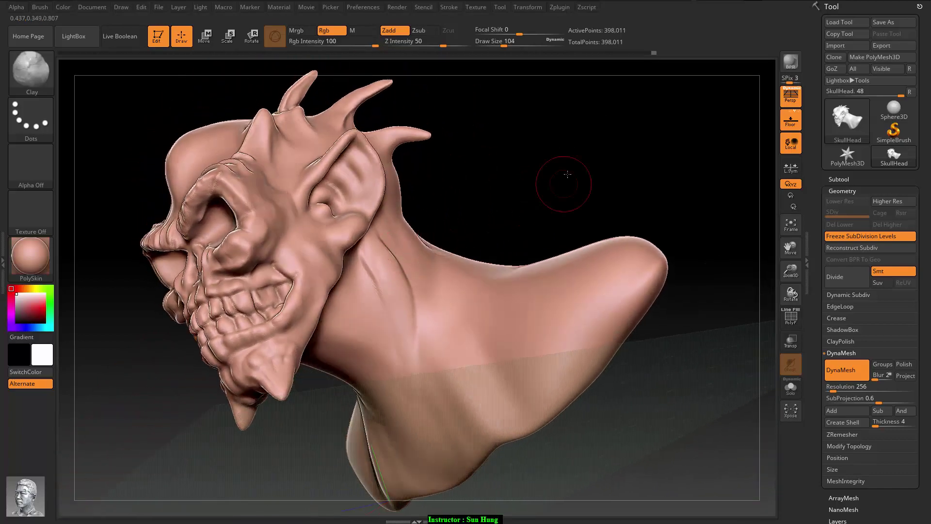
left_click_drag(567, 174, 417, 233)
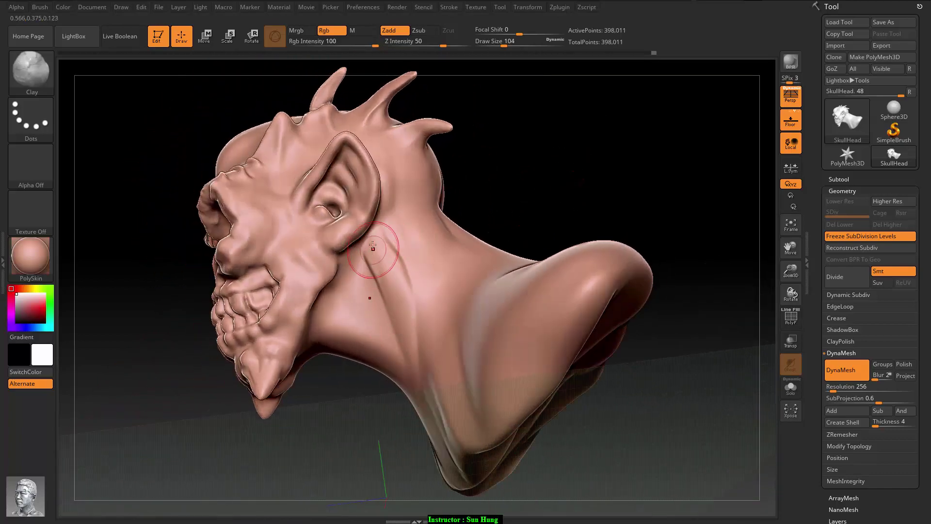
left_click_drag(372, 251, 397, 305)
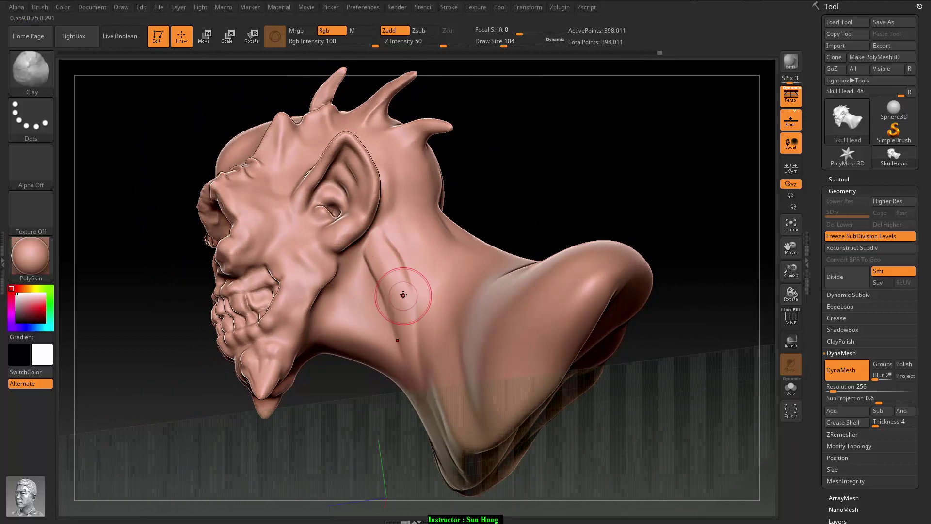
mouse_move(557, 141)
left_mouse_down()
mouse_move(586, 159)
mouse_move(476, 337)
left_mouse_up()
Test-mask small spots on the neck and undo each, leaving the neck unmasked
key("ctrl")
left_click(375, 429, "ctrl")
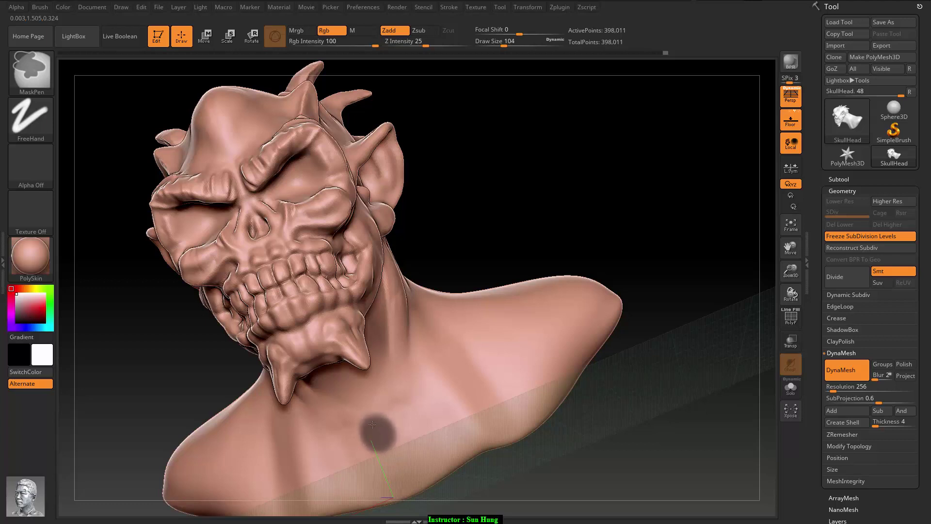
key("ctrl+z")
left_click(371, 420, "ctrl")
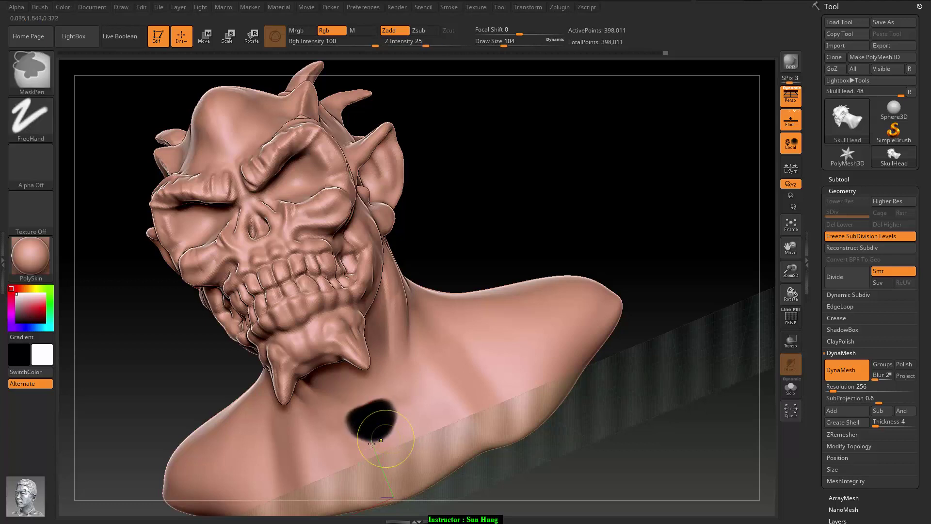
key("ctrl+z")
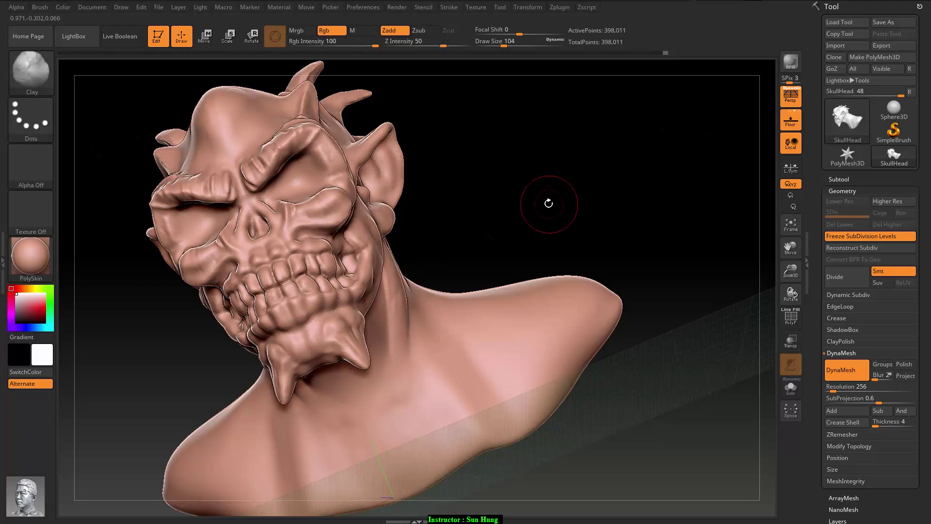
left_click(371, 412, "ctrl")
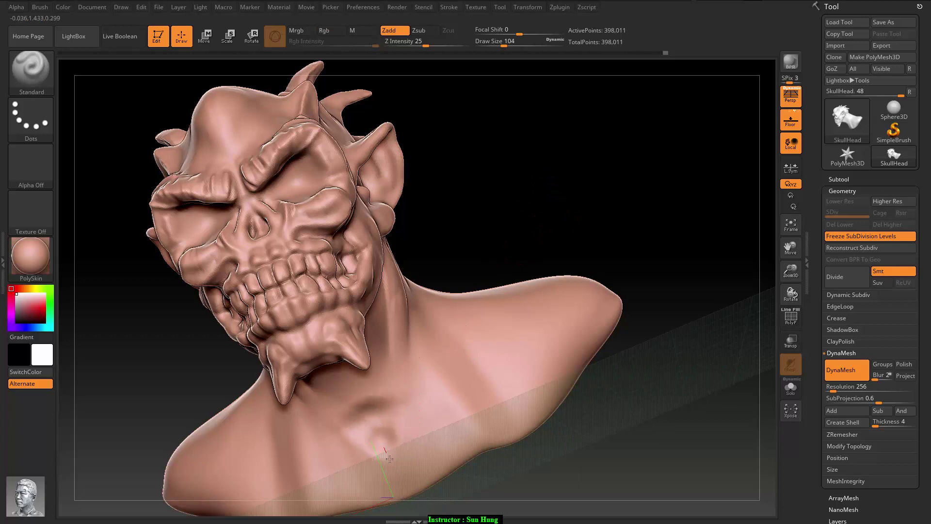
left_click(365, 427, "ctrl")
key("ctrl+z")
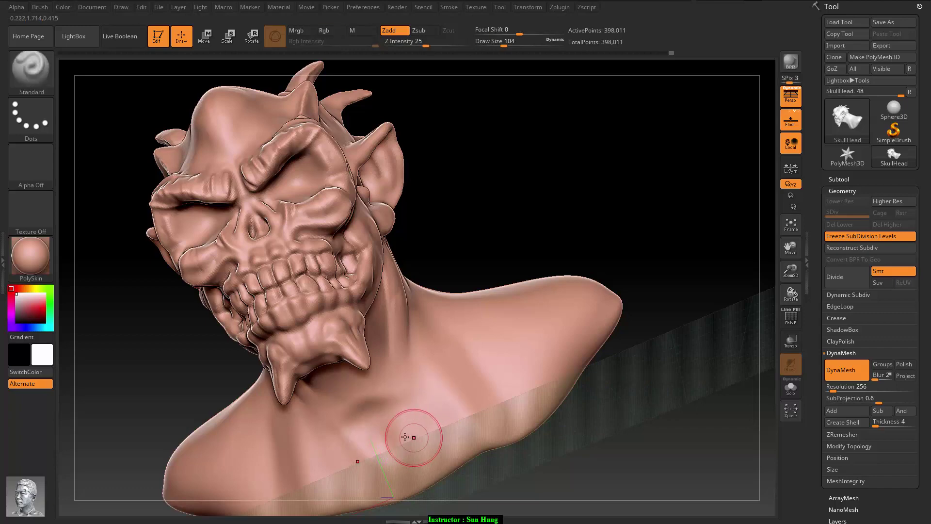
Soften the neck-collarbone bump and carve creases into the throat and along the collarbone
mouse_move(605, 209)
left_mouse_down()
mouse_move(646, 191)
mouse_move(632, 185)
mouse_move(473, 426)
left_mouse_up()
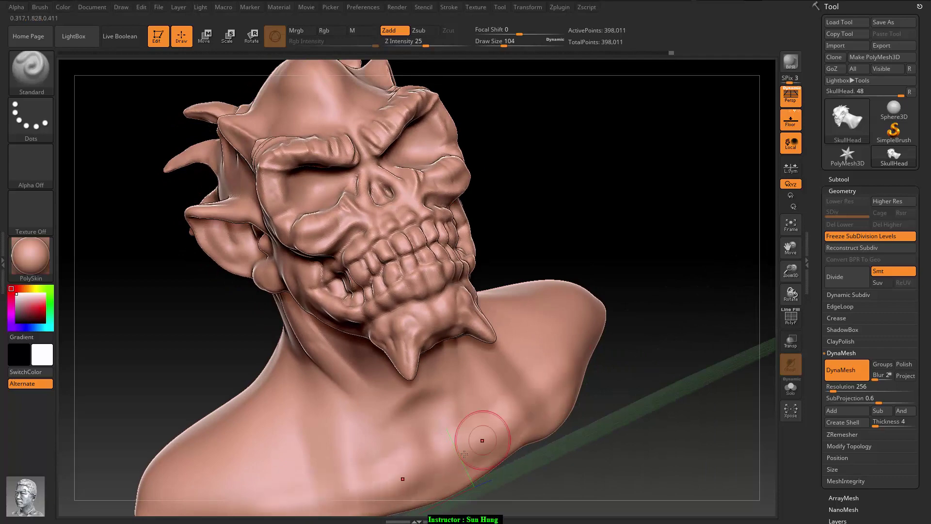
mouse_move(468, 446)
left_mouse_down("shift")
mouse_move(456, 448)
mouse_move(470, 451)
mouse_move(557, 372)
left_mouse_up("shift")
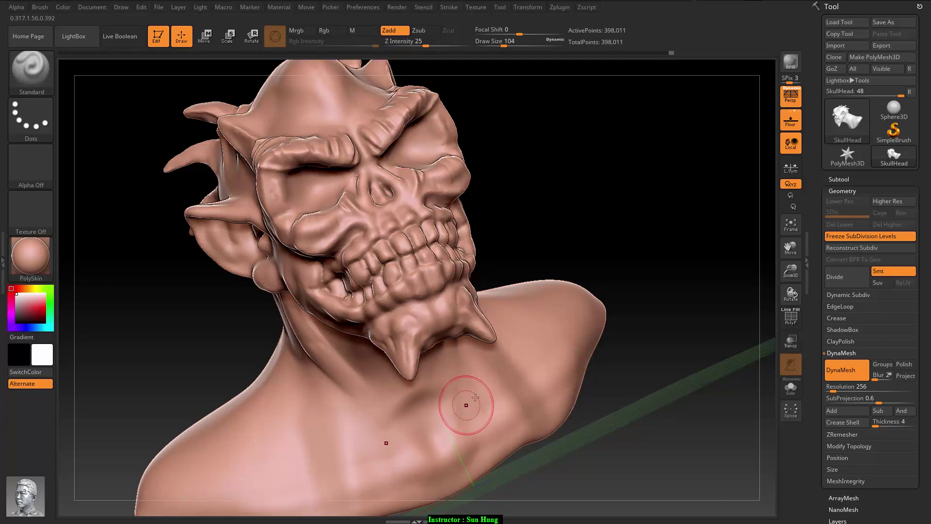
mouse_move(467, 400)
left_mouse_down()
mouse_move(519, 344)
mouse_move(500, 367)
left_mouse_up()
mouse_move(262, 465)
left_mouse_down()
mouse_move(312, 430)
mouse_move(232, 465)
left_mouse_up()
Build a Clay ridge along the collarbone, smooth the neck, and check the bust from the side
key("shift")
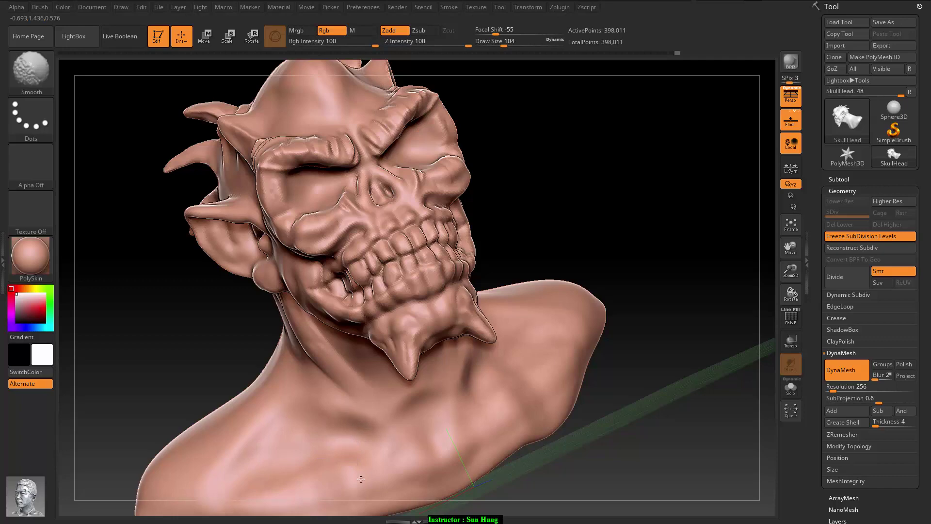
key("b")
key("c")
key("l")
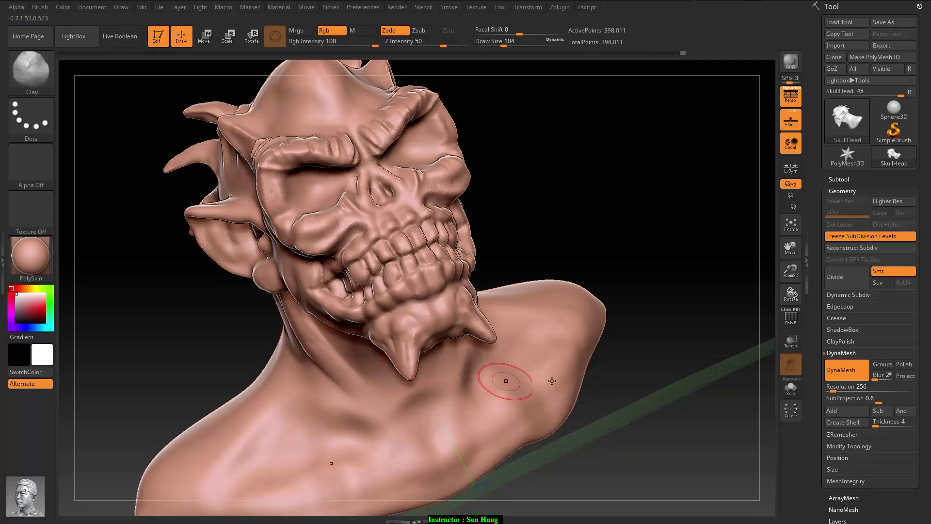
left_click_drag(666, 349, 618, 377)
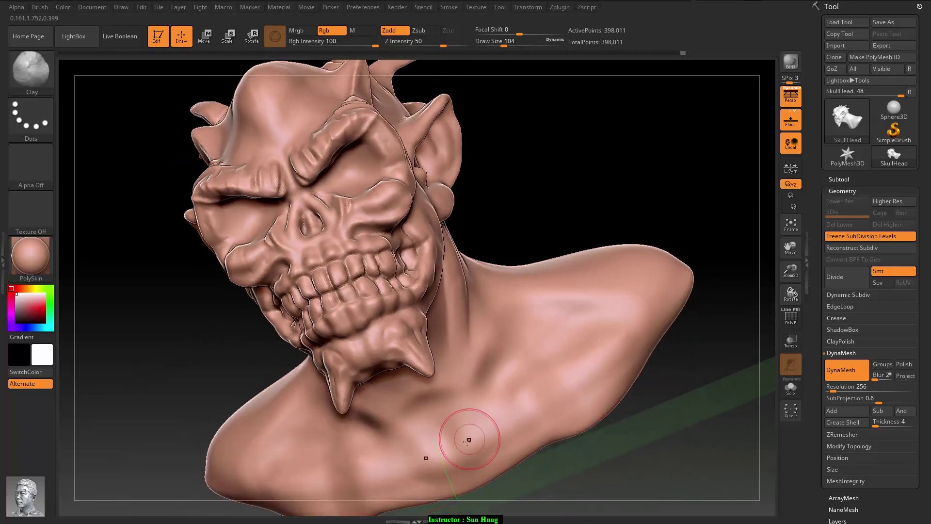
mouse_move(481, 433)
left_mouse_down()
mouse_move(561, 368)
mouse_move(530, 402)
mouse_move(596, 357)
mouse_move(426, 465)
mouse_move(473, 457)
mouse_move(437, 460)
mouse_move(417, 417)
mouse_move(505, 404)
left_mouse_up()
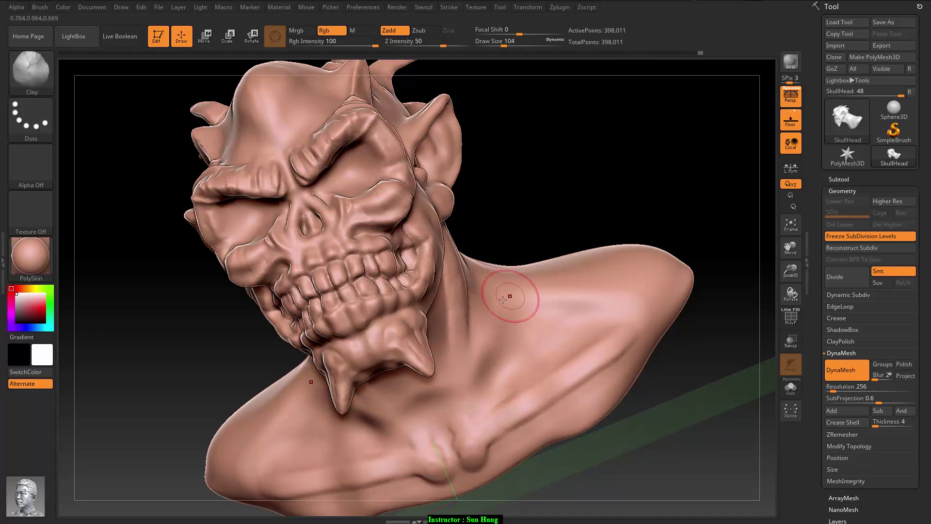
left_click_drag(480, 392, 454, 428, "shift")
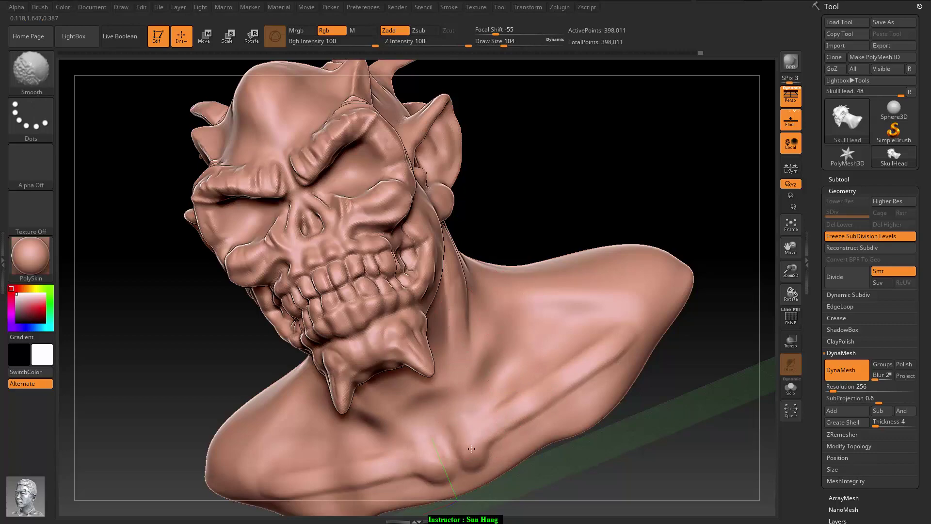
mouse_move(727, 378)
left_mouse_down()
mouse_move(717, 339)
mouse_move(665, 327)
left_mouse_up()
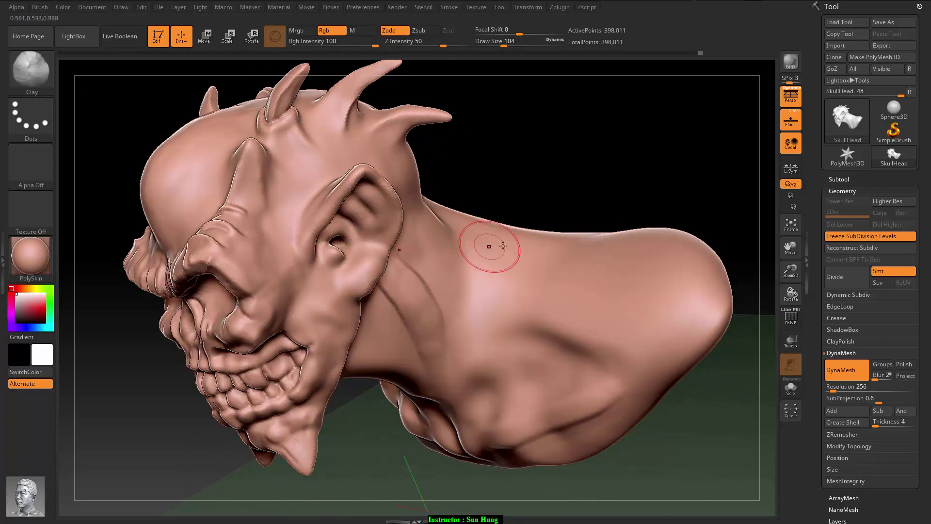
mouse_move(504, 185)
left_mouse_down()
mouse_move(655, 131)
mouse_move(632, 108)
mouse_move(642, 108)
mouse_move(678, 191)
mouse_move(658, 181)
left_mouse_up()
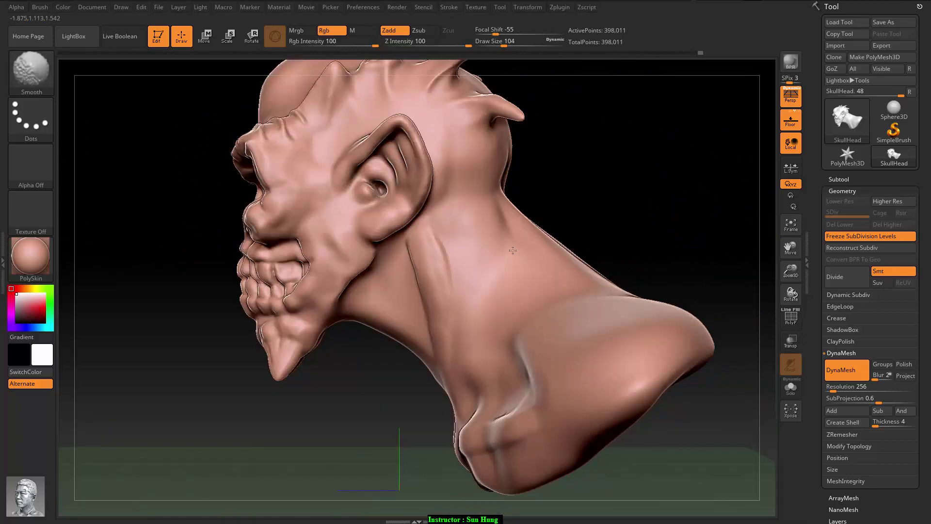
Carve and smooth grooves on the back of the neck, undo two strokes, then deepen the side groove
right_click_drag(476, 250, 404, 259)
left_click_drag(400, 260, 617, 249)
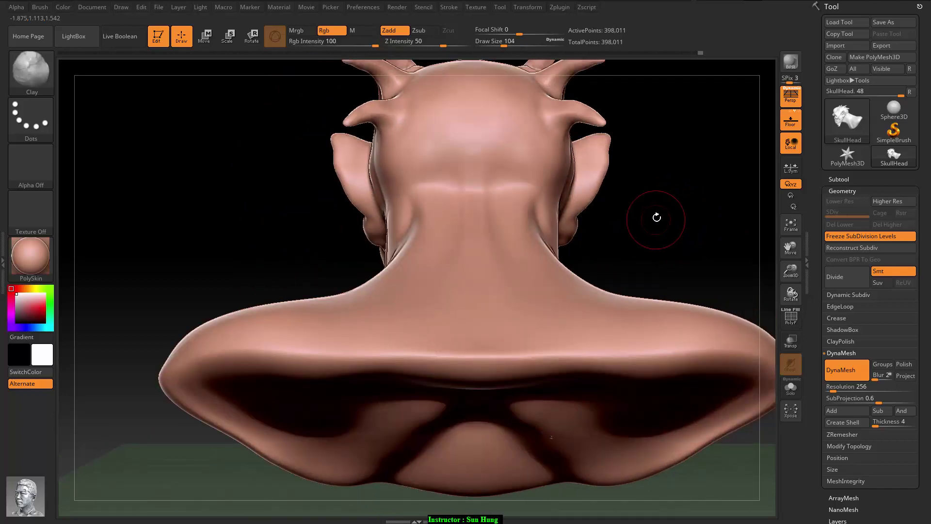
mouse_move(656, 210)
left_mouse_down("alt")
mouse_move(599, 271)
mouse_move(592, 222)
mouse_move(607, 269)
mouse_move(588, 270)
left_mouse_up("alt")
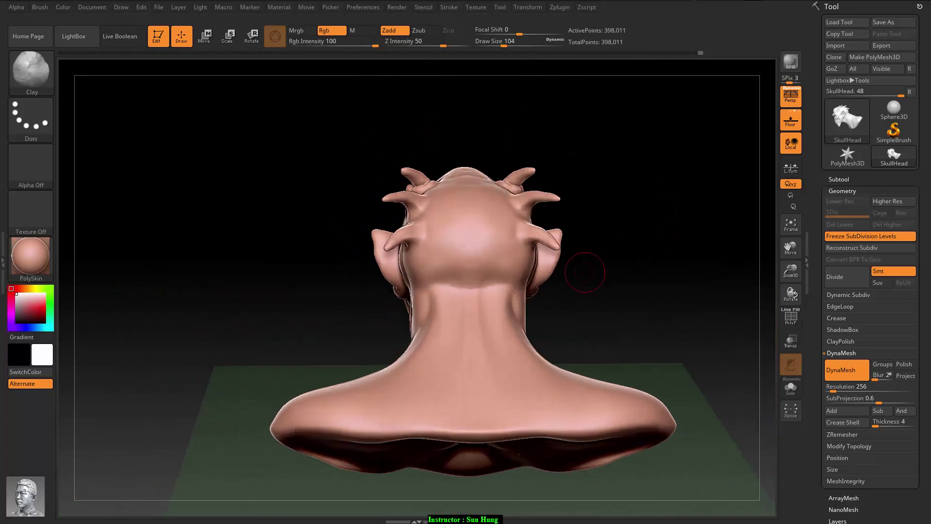
mouse_move(485, 283)
left_mouse_down()
mouse_move(482, 310)
mouse_move(458, 308)
mouse_move(441, 286)
mouse_move(499, 297)
left_mouse_up()
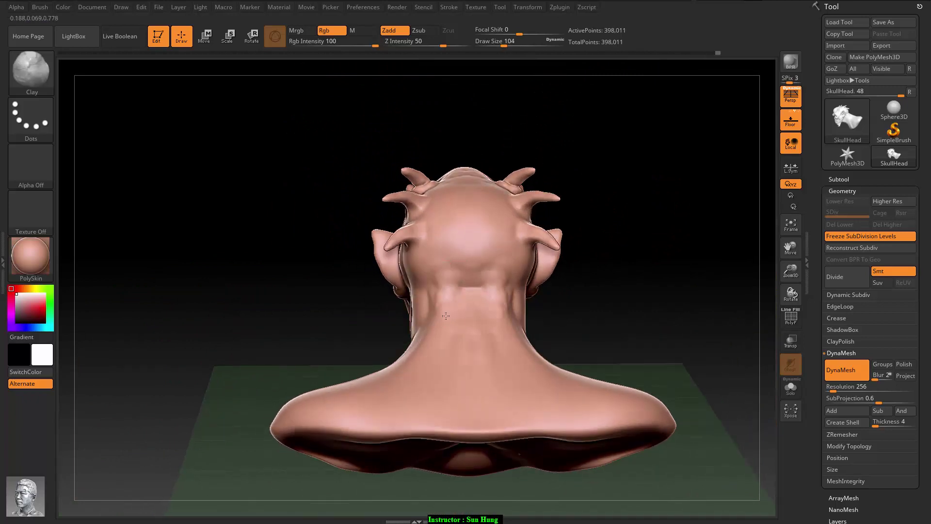
left_click_drag(445, 315, 440, 313, "shift")
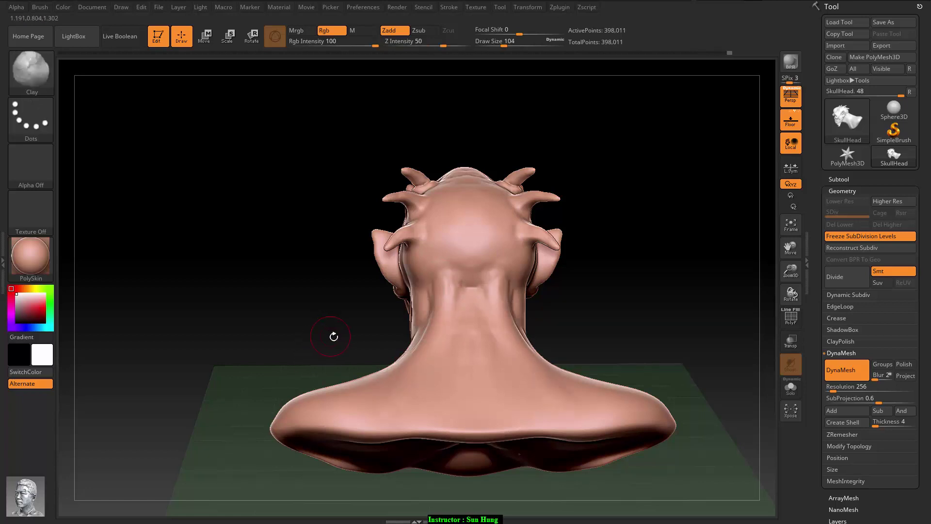
left_click_drag(312, 332, 437, 286)
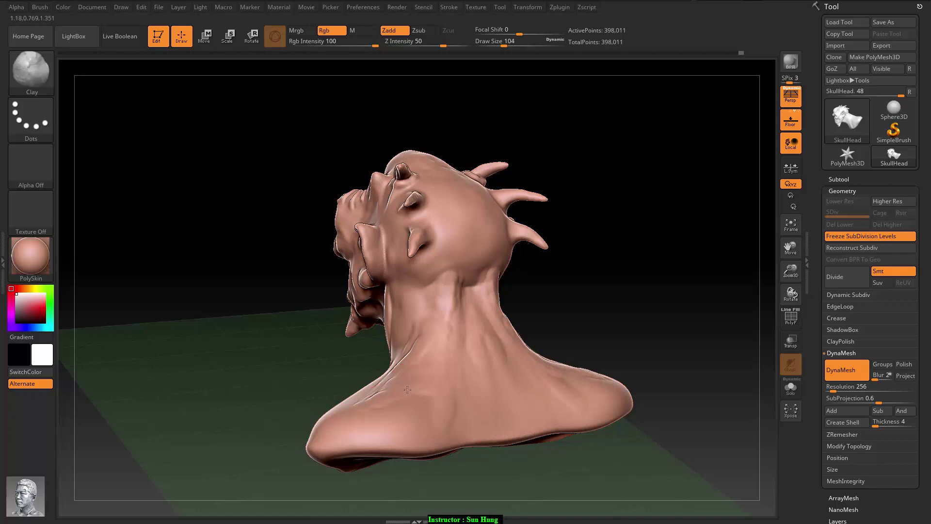
key("ctrl+z")
key("ctrl+z")
key("ctrl+z")
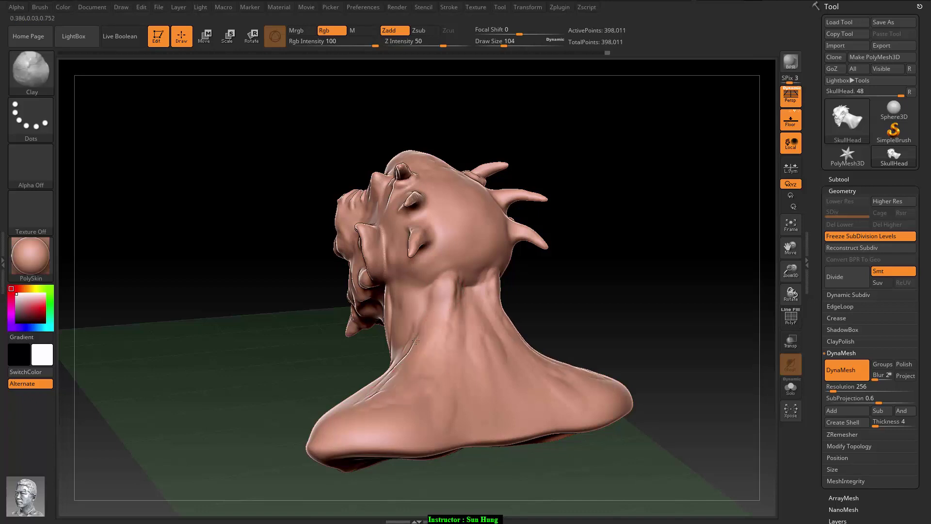
key("ctrl+z")
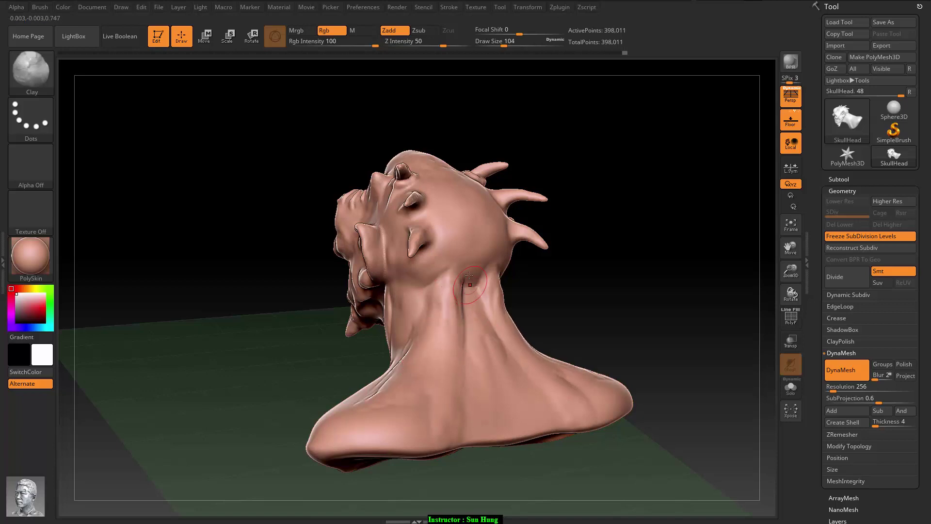
left_click_drag(469, 284, 473, 285)
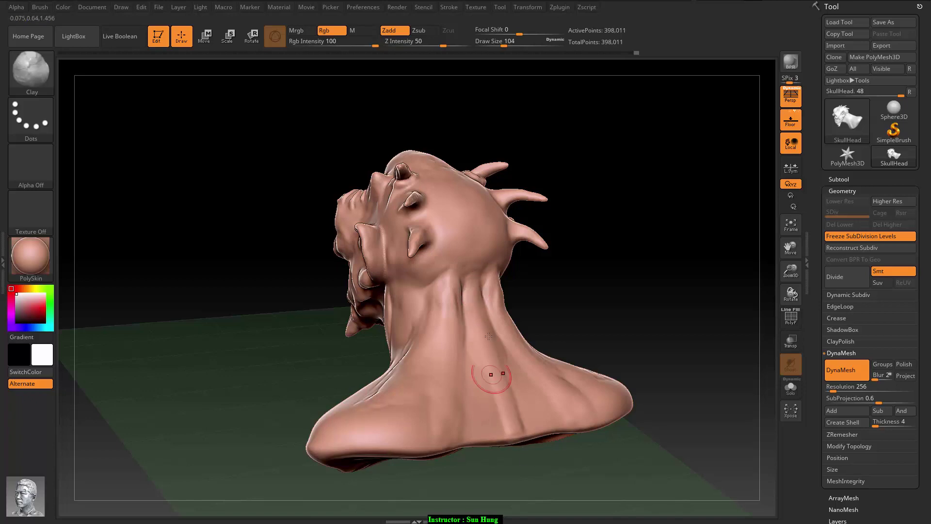
Undo a trial neck mask and lay two ClayTubes straps down the neck to its base
left_click_drag(492, 406, 470, 298)
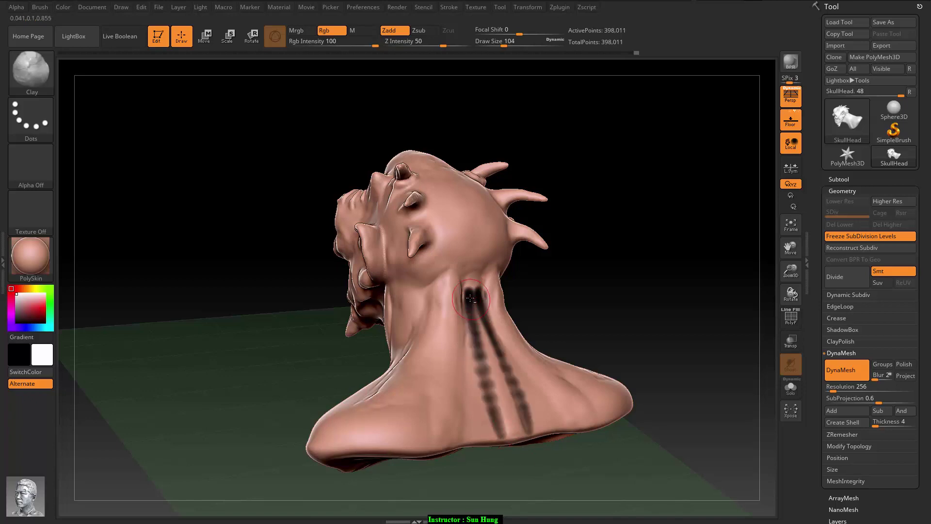
left_click_drag(611, 245, 587, 289)
key("ctrl+z")
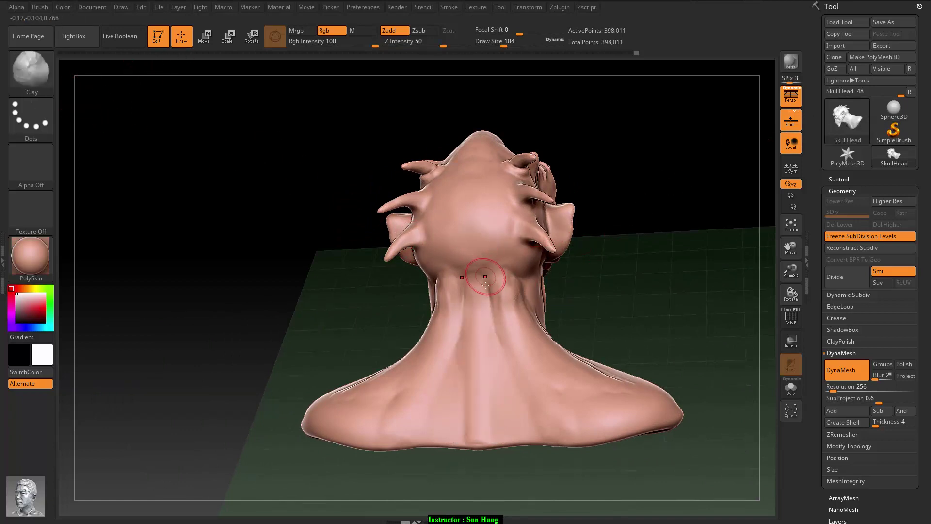
key("b")
key("c")
key("t")
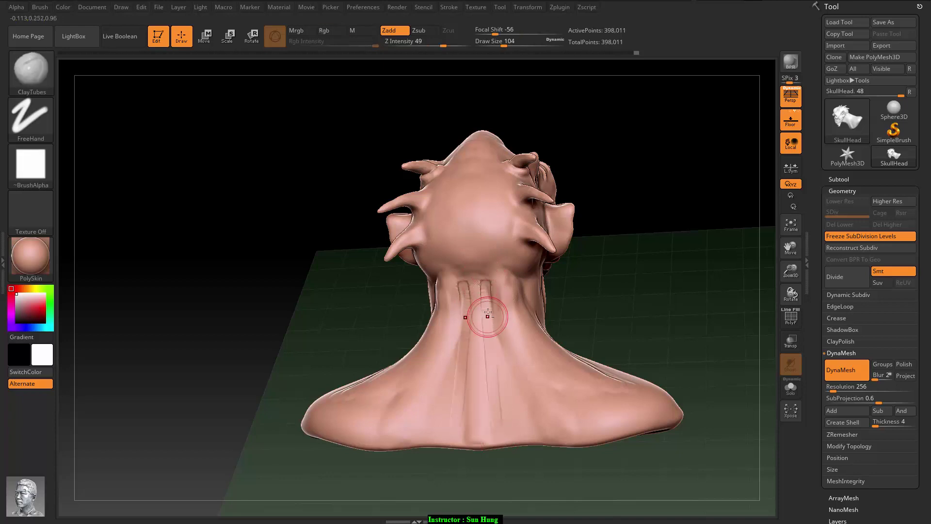
left_click_drag(487, 312, 484, 359)
left_click_drag(483, 316, 489, 446)
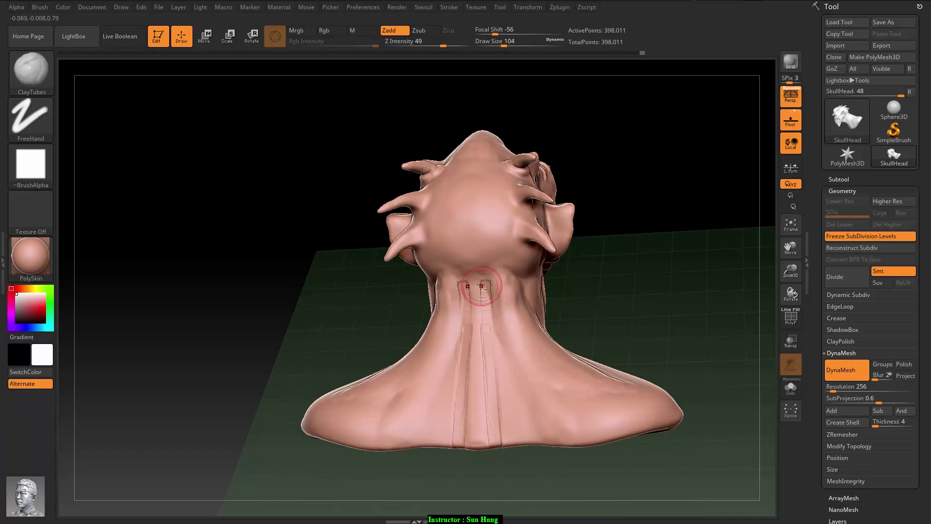
Turn the brush alpha Off, restroke the vertical straps and Shift-smooth them
left_click(31, 165)
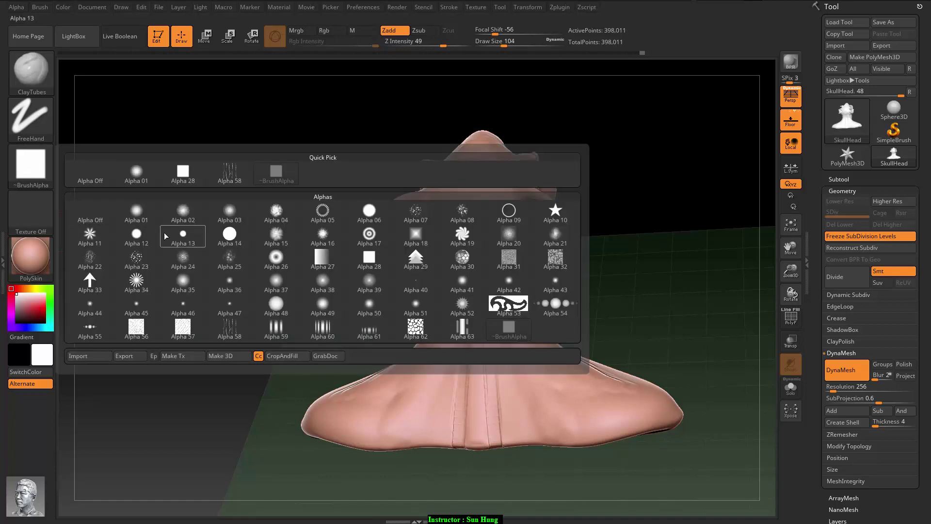
left_click(87, 176)
left_click_drag(480, 288, 495, 435)
key("shift")
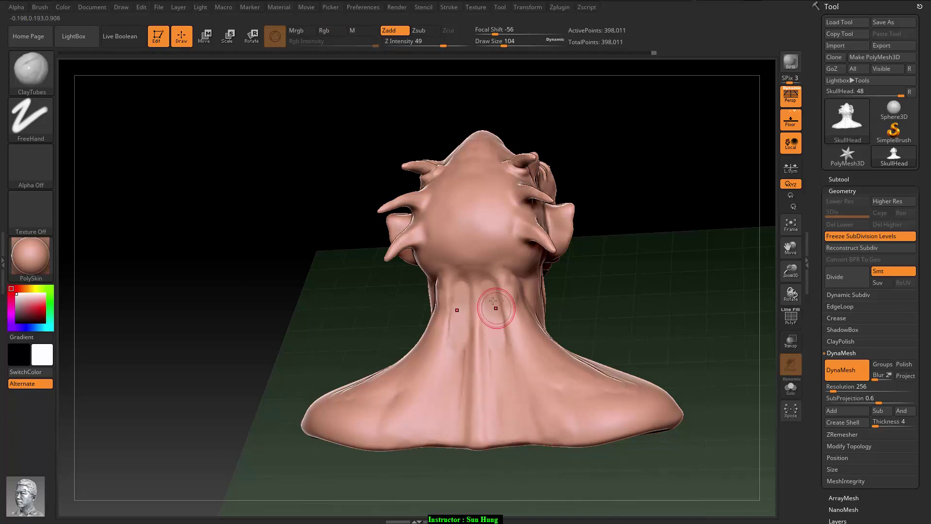
key("shift")
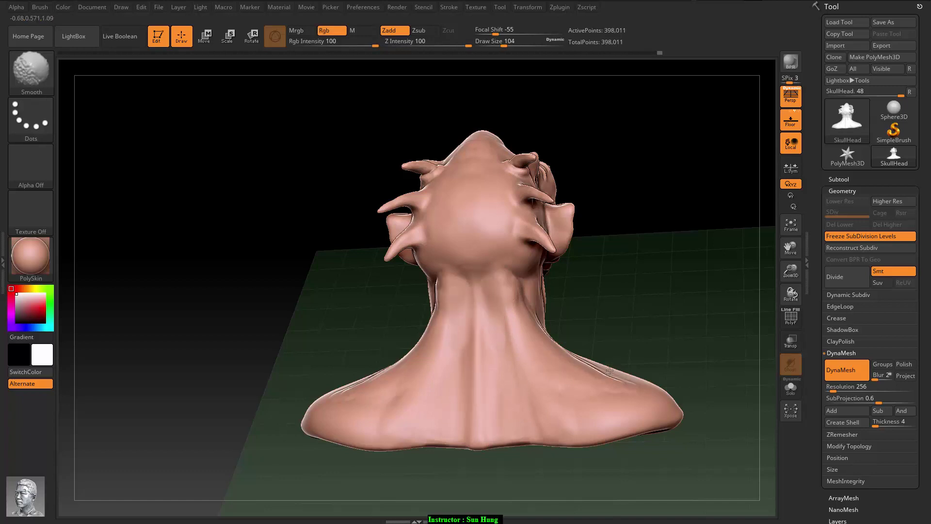
Smooth the neck straps and shoulder stroke, then carve two vertical creases under the chin
mouse_move(609, 370)
left_mouse_down("shift")
mouse_move(588, 363)
mouse_move(624, 372)
left_mouse_up("shift")
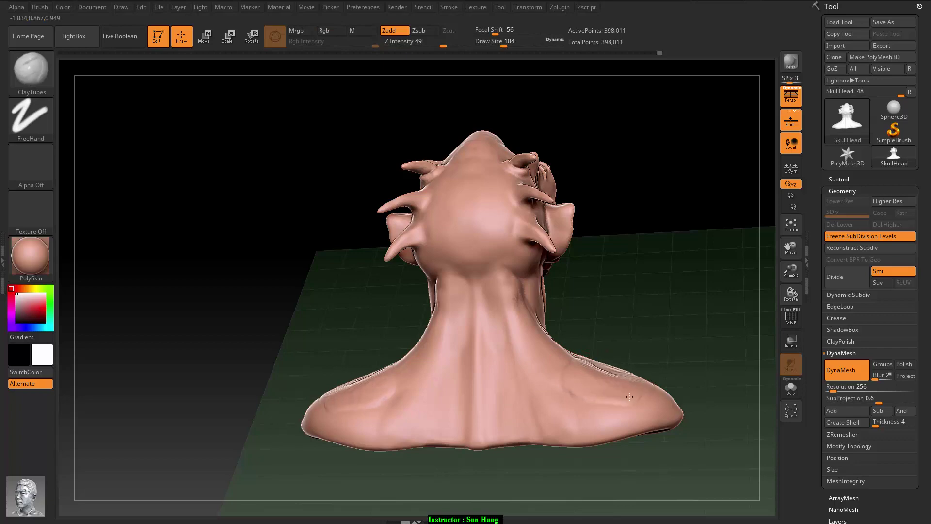
left_click_drag(571, 382, 584, 388, "shift")
mouse_move(712, 329)
left_mouse_down()
mouse_move(664, 366)
mouse_move(694, 339)
mouse_move(718, 383)
mouse_move(470, 320)
left_mouse_up()
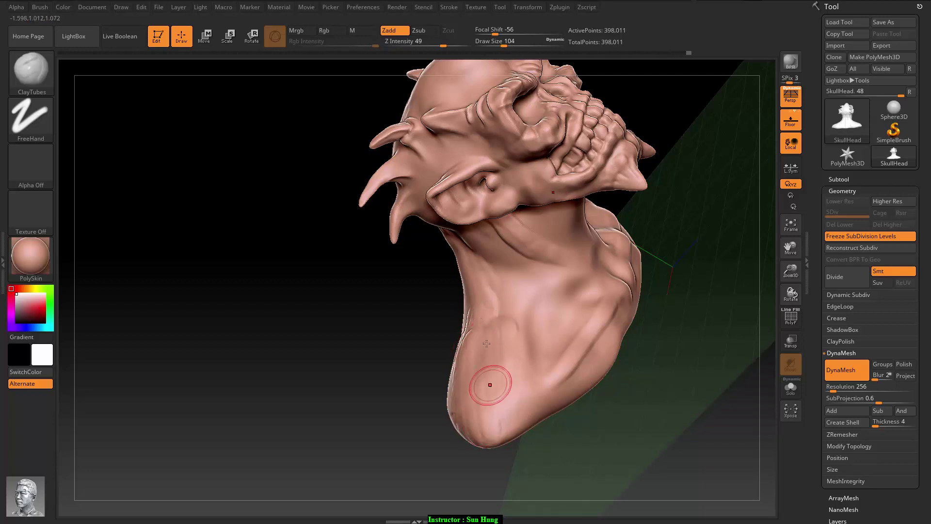
left_click_drag(480, 339, 480, 439)
left_click_drag(504, 322, 506, 434)
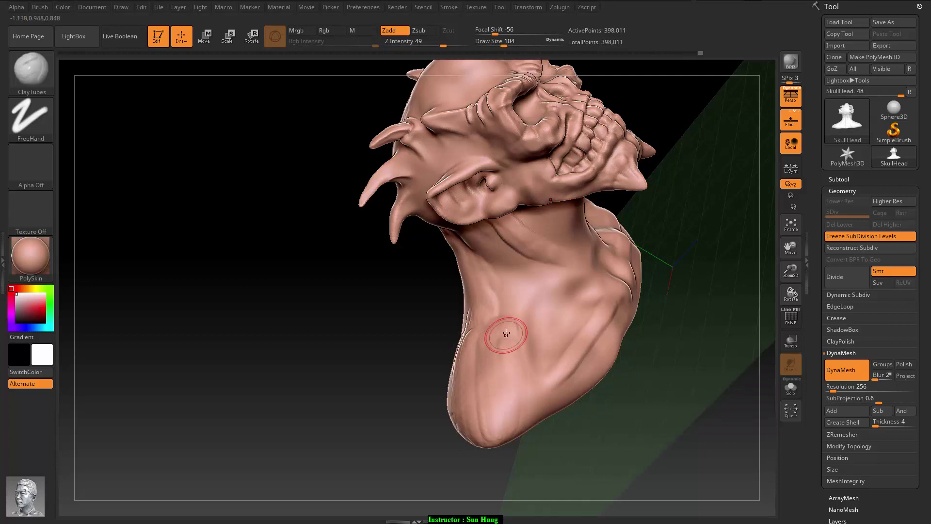
key("shift")
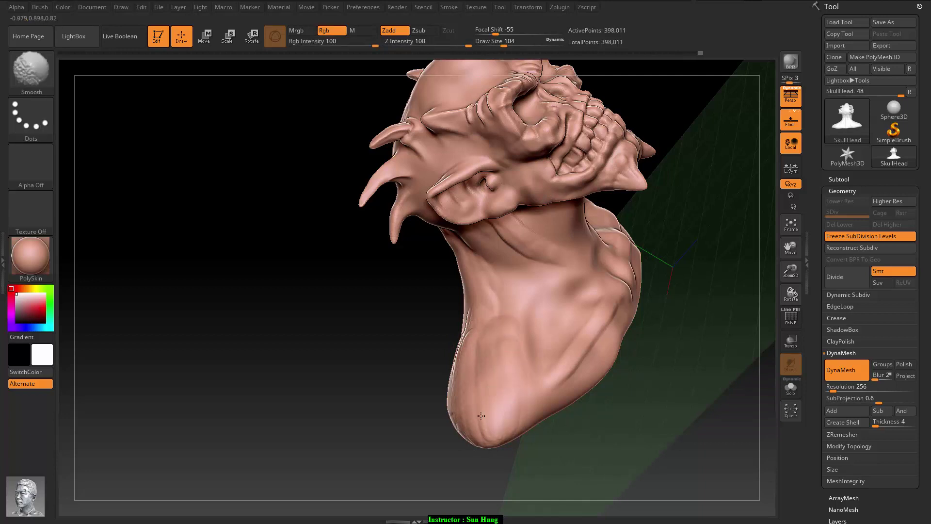
Build up and smooth the front neck surface, checking it from several angles
left_click_drag(418, 354, 451, 331)
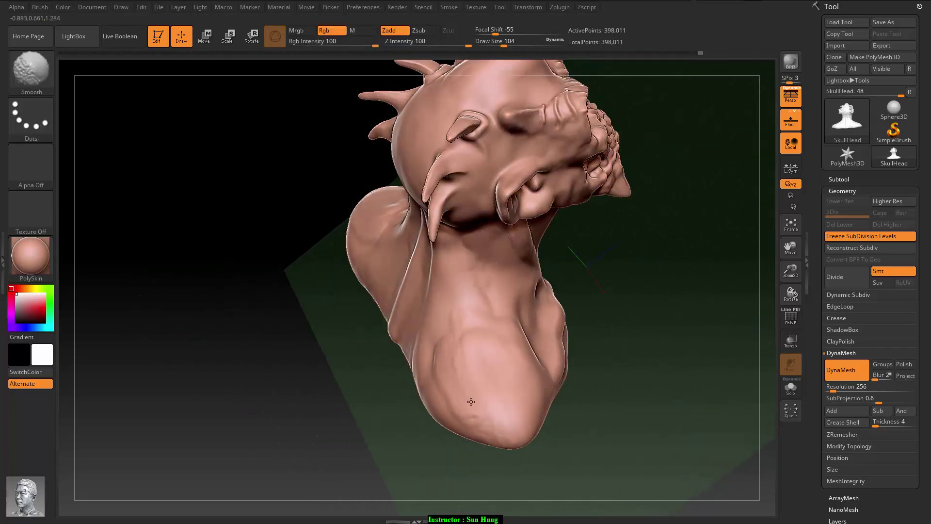
left_click_drag(433, 432, 441, 318)
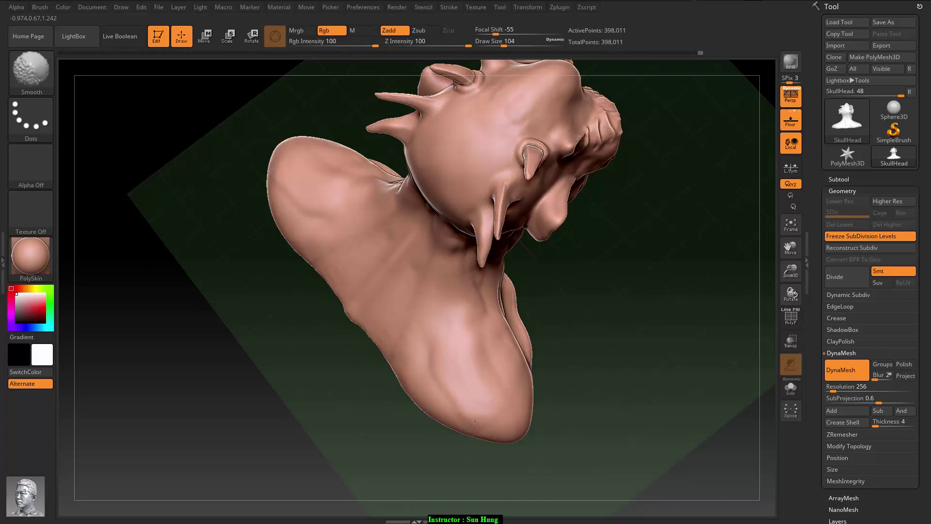
left_click_drag(417, 391, 426, 332, "shift")
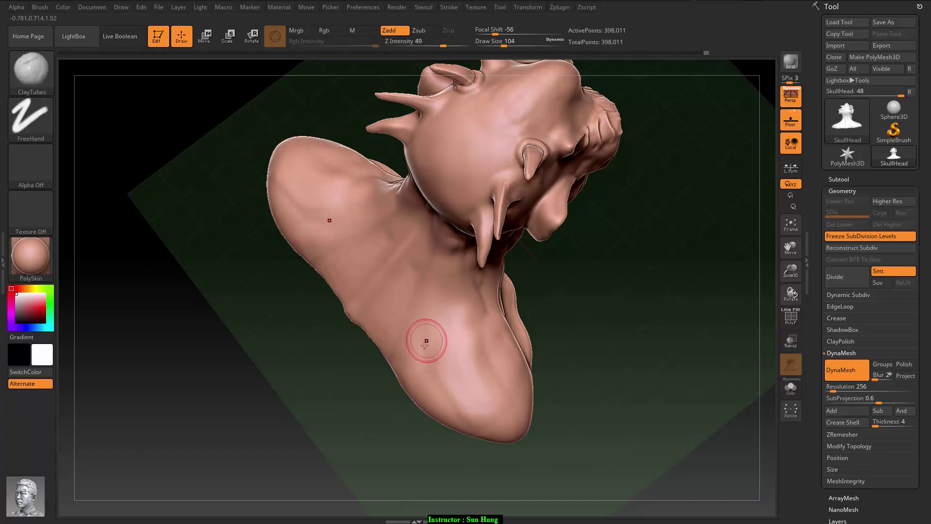
left_click_drag(439, 403, 421, 375, "shift")
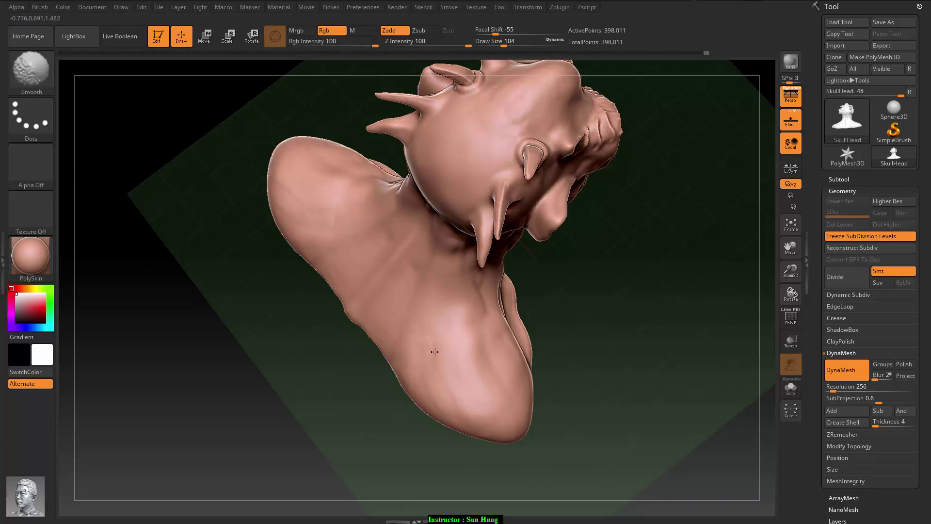
mouse_move(592, 355)
left_mouse_down()
mouse_move(495, 281)
mouse_move(482, 241)
mouse_move(490, 298)
mouse_move(498, 303)
mouse_move(492, 252)
left_mouse_up()
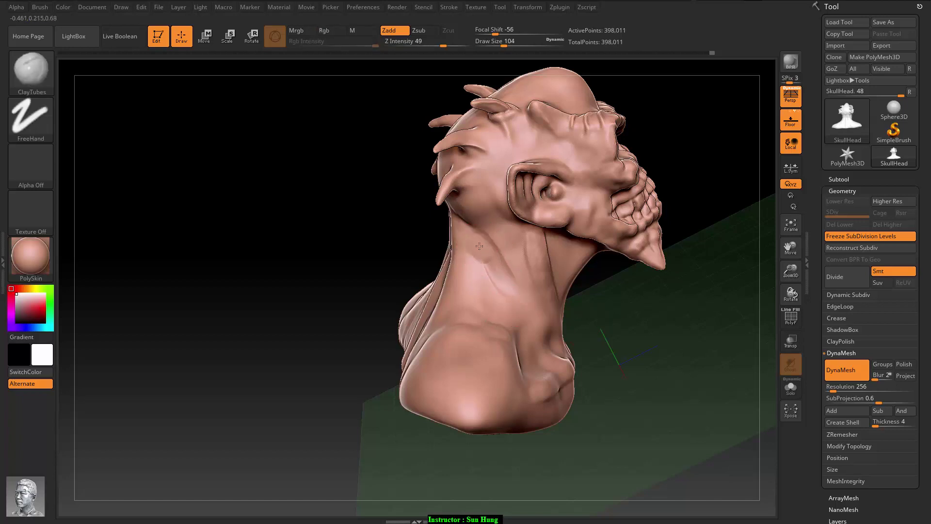
Add mirrored ClayTubes strokes deepening the upper-back depression and a lower crease, then smooth
left_click_drag(482, 253, 470, 244, "shift")
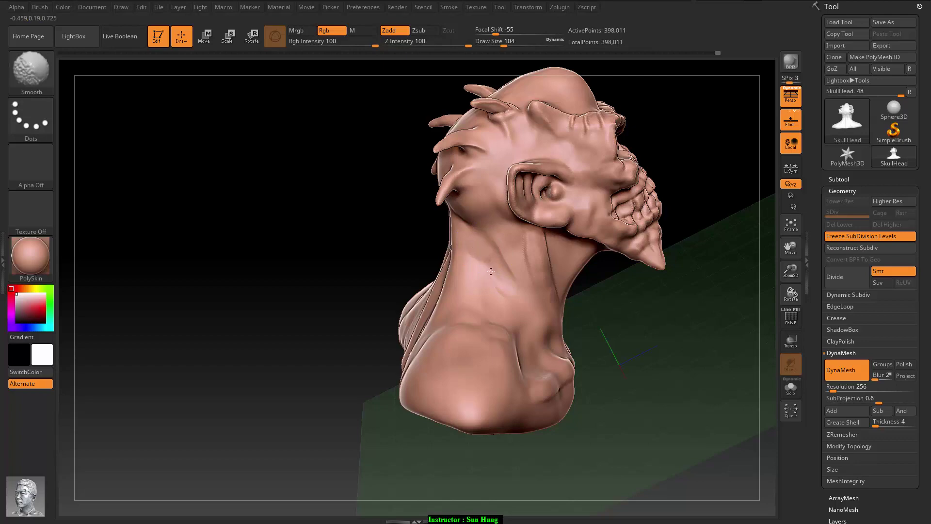
mouse_move(573, 333)
left_mouse_down()
mouse_move(705, 366)
mouse_move(682, 297)
mouse_move(462, 440)
mouse_move(447, 426)
left_mouse_up()
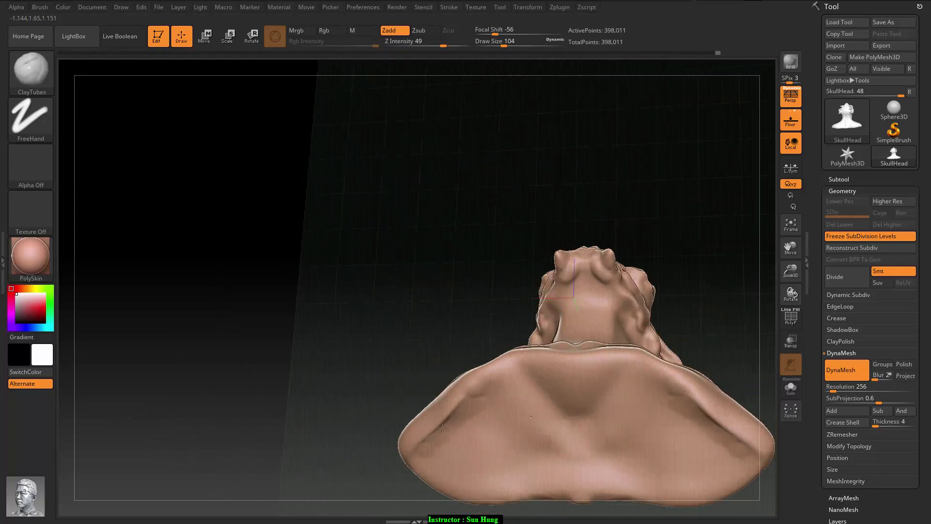
mouse_move(497, 390)
left_mouse_down()
mouse_move(523, 389)
mouse_move(549, 421)
left_mouse_up()
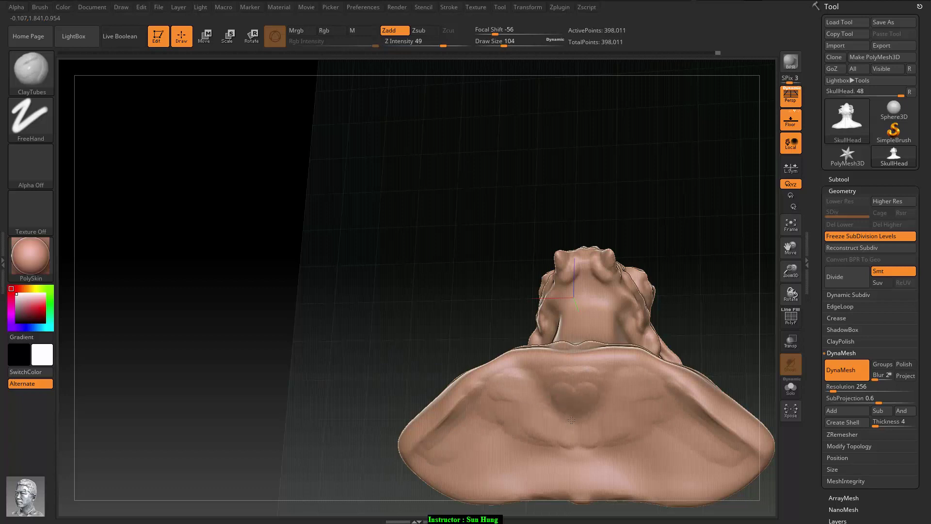
mouse_move(563, 422)
left_mouse_down()
mouse_move(557, 388)
mouse_move(595, 438)
left_mouse_up()
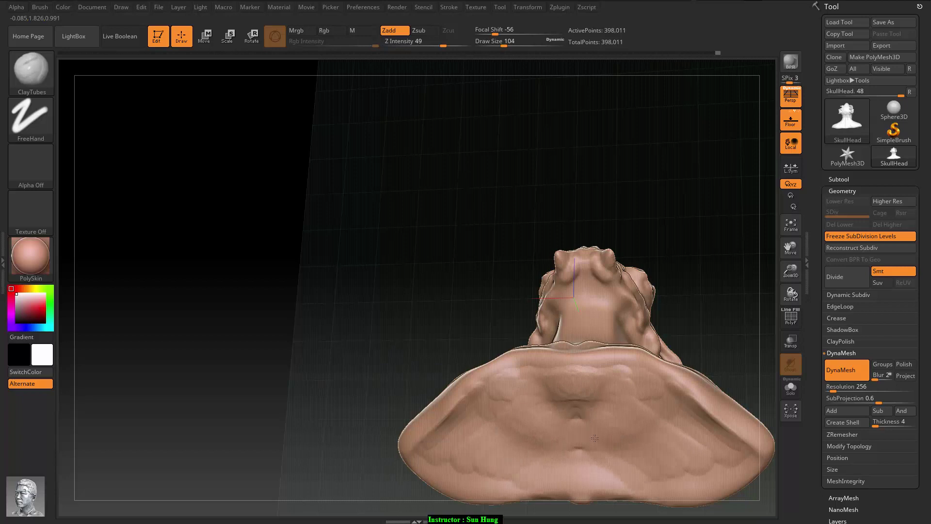
left_click_drag(581, 470, 577, 388)
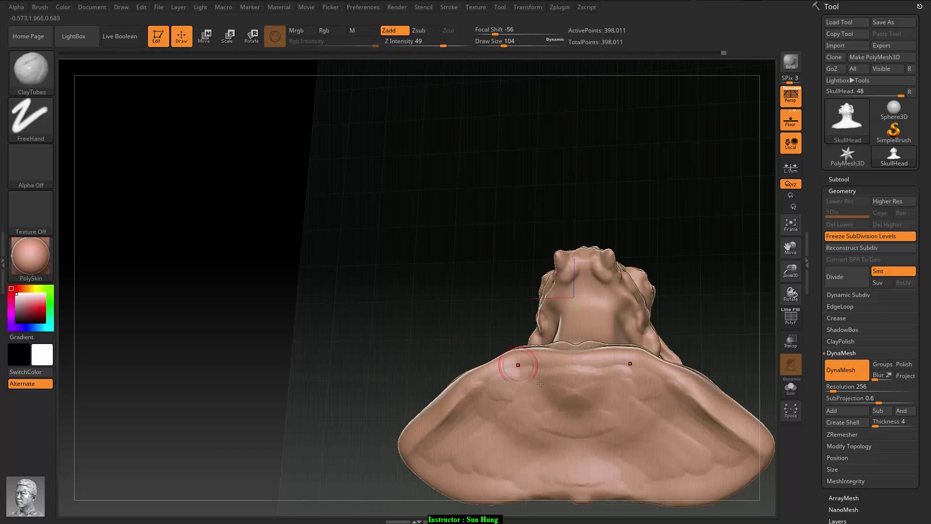
key("shift")
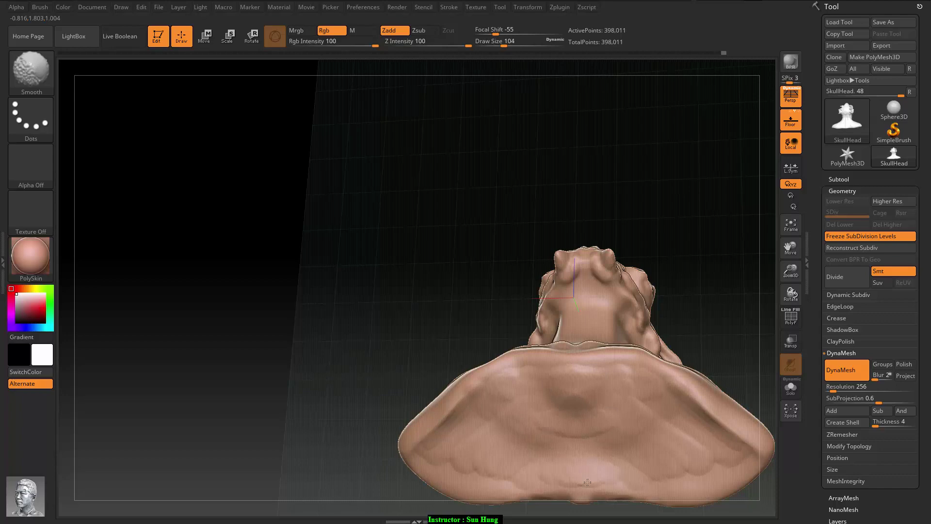
Orbit the bust through three-quarter, rear and left side views to review the forms
key("ctrl")
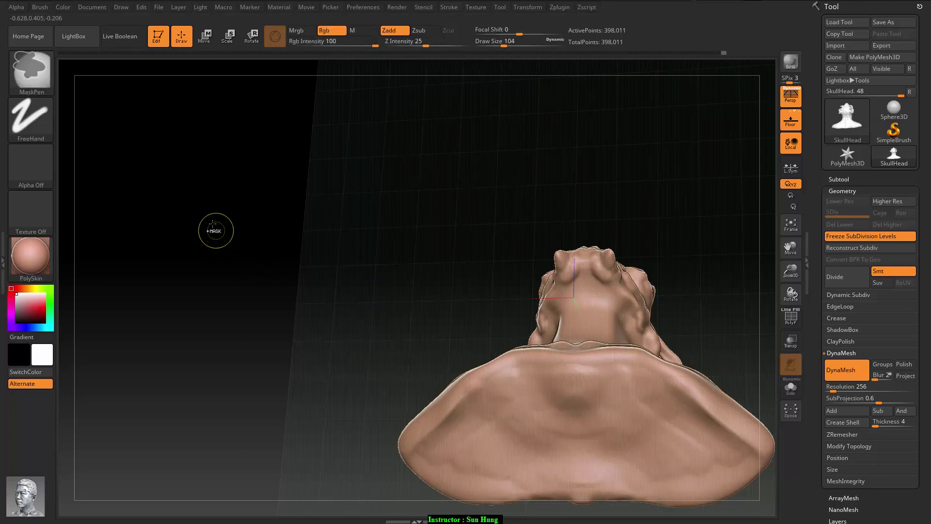
mouse_move(266, 242)
left_mouse_down()
mouse_move(217, 278)
mouse_move(199, 371)
mouse_move(574, 168)
mouse_move(599, 171)
left_mouse_up()
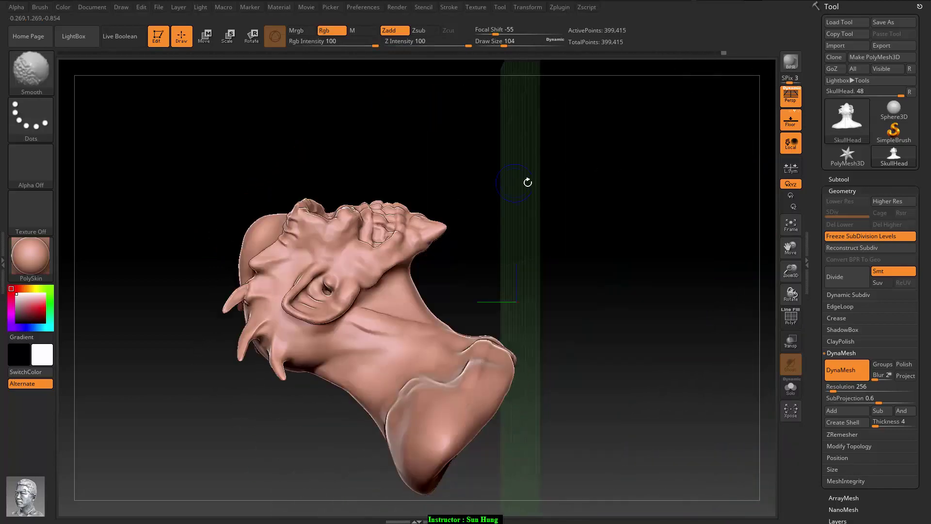
mouse_move(527, 182)
left_mouse_down()
mouse_move(532, 152)
mouse_move(514, 138)
mouse_move(565, 188)
left_mouse_up()
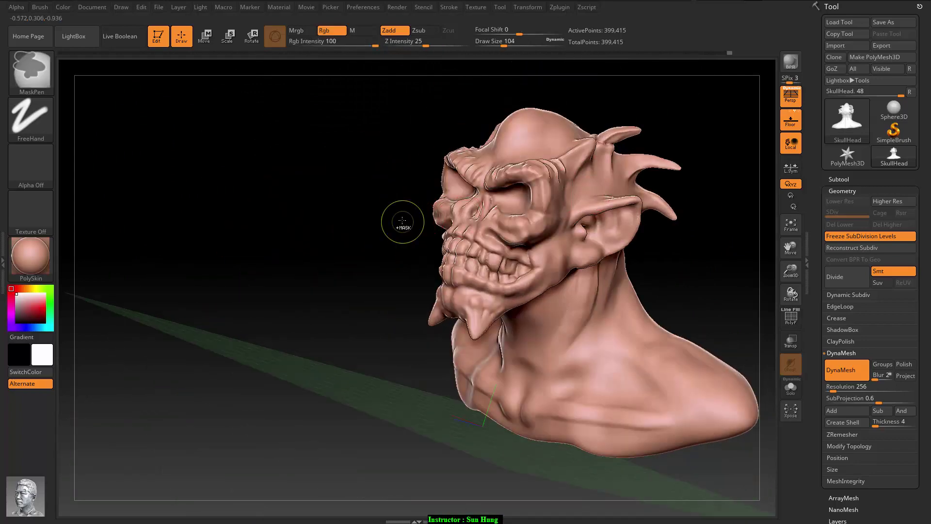
mouse_move(401, 220)
left_mouse_down()
mouse_move(361, 183)
mouse_move(416, 222)
mouse_move(401, 210)
left_mouse_up()
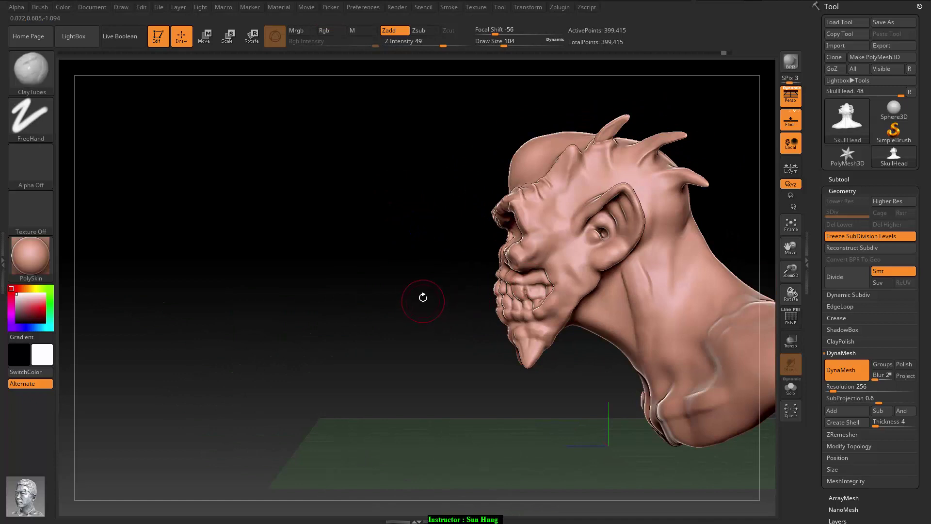
mouse_move(423, 297)
left_mouse_down()
mouse_move(307, 305)
mouse_move(363, 307)
left_mouse_up()
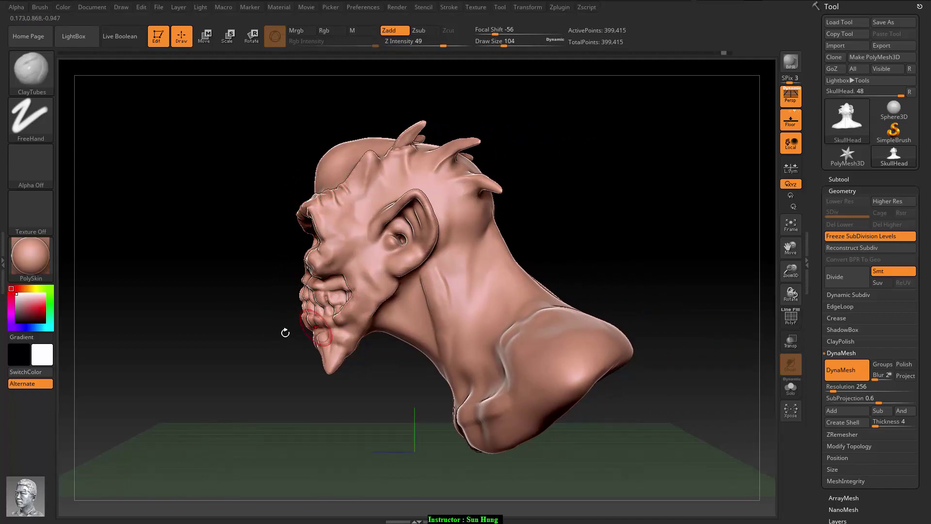
Display the bust in Flat Color and switch to the Move brush at Draw Size 484
left_click(33, 253)
left_click(92, 418)
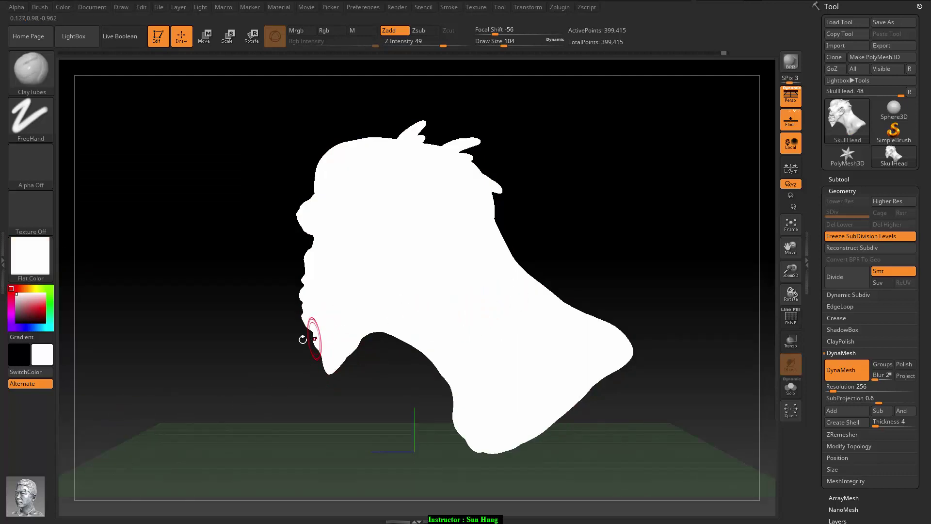
key("b")
key("m")
key("v")
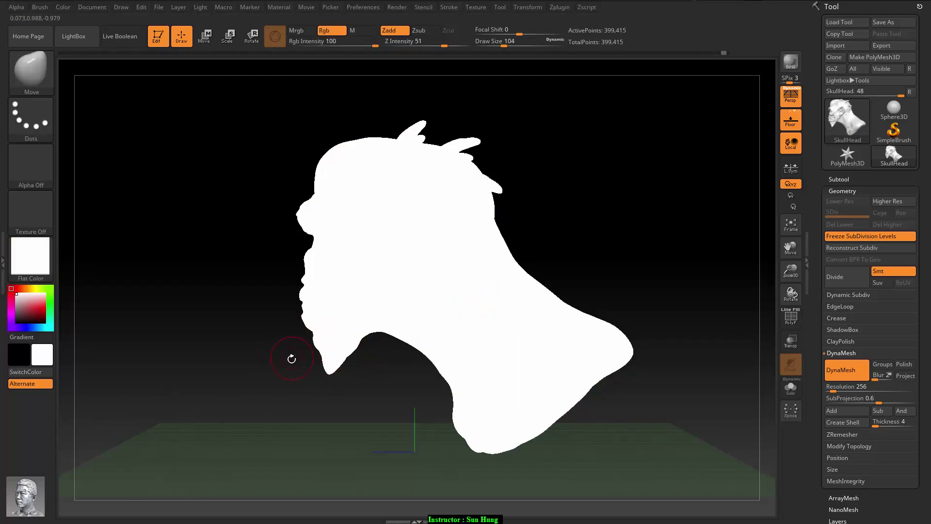
key("s")
left_click_drag(296, 356, 324, 341)
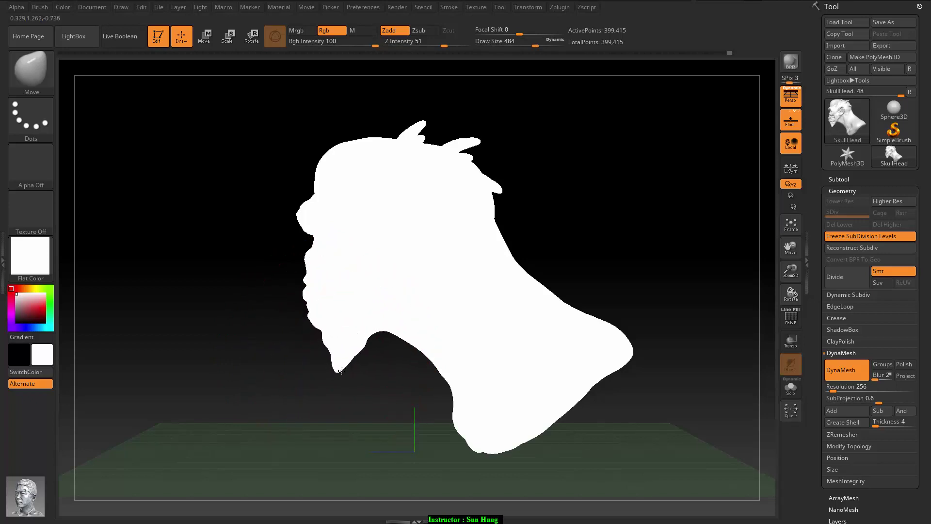
Rotate the silhouette slightly to compare outlines, reducing Move Draw Size to 187
left_click_drag(342, 373, 337, 376)
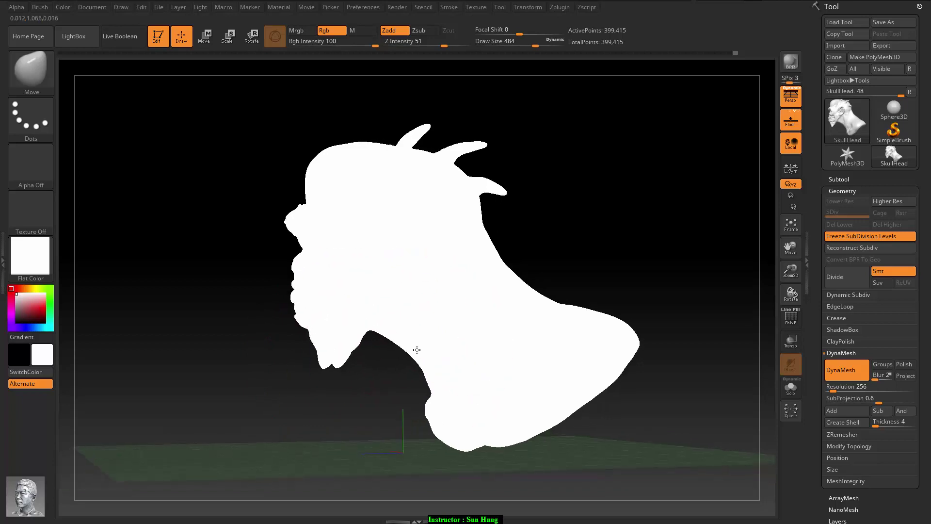
left_click_drag(391, 407, 383, 408)
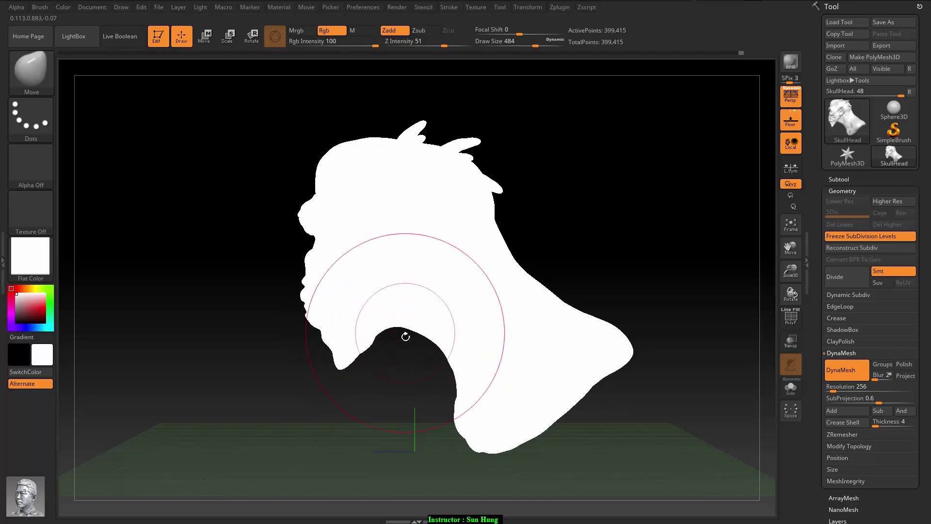
key("s")
left_click_drag(410, 281, 378, 282)
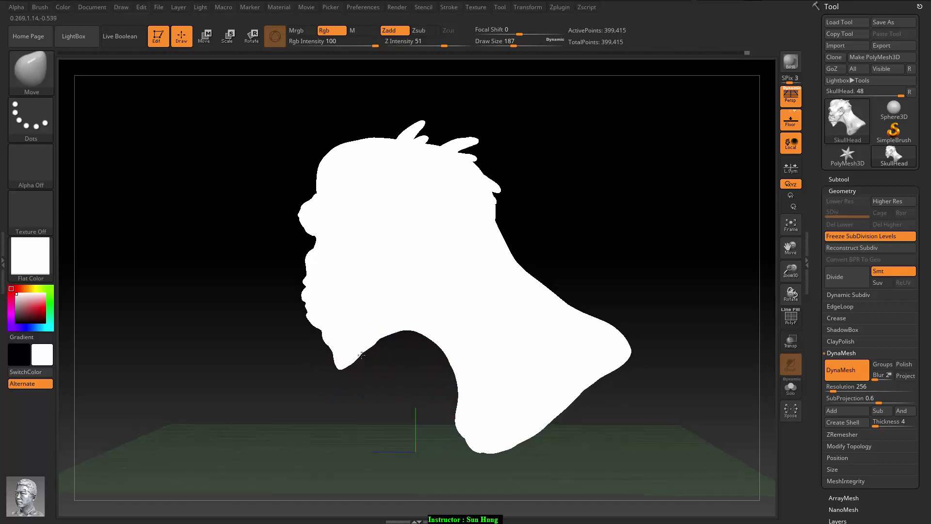
mouse_move(345, 363)
left_mouse_down()
mouse_move(365, 357)
mouse_move(392, 388)
left_mouse_up()
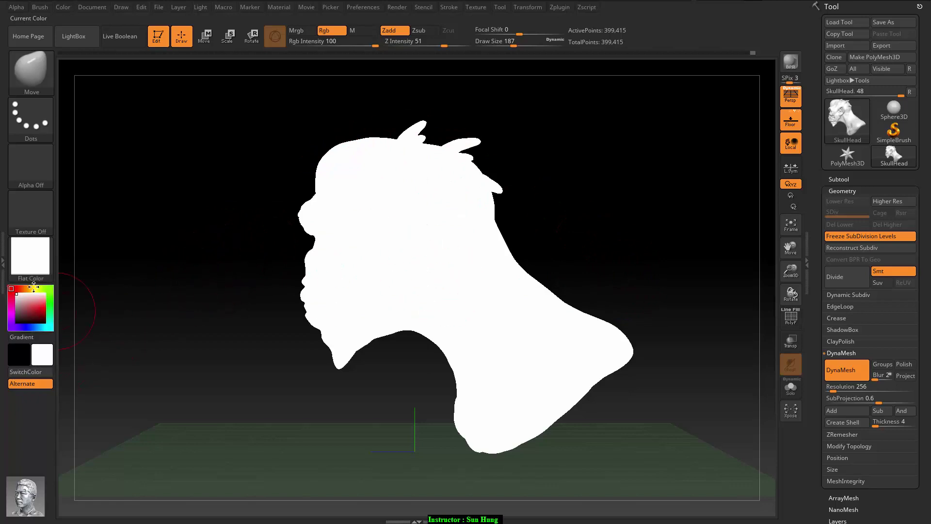
Preview the bust in Outline Thin, then restore PolySkin and orbit to a left profile
left_click(31, 260)
left_click(92, 379)
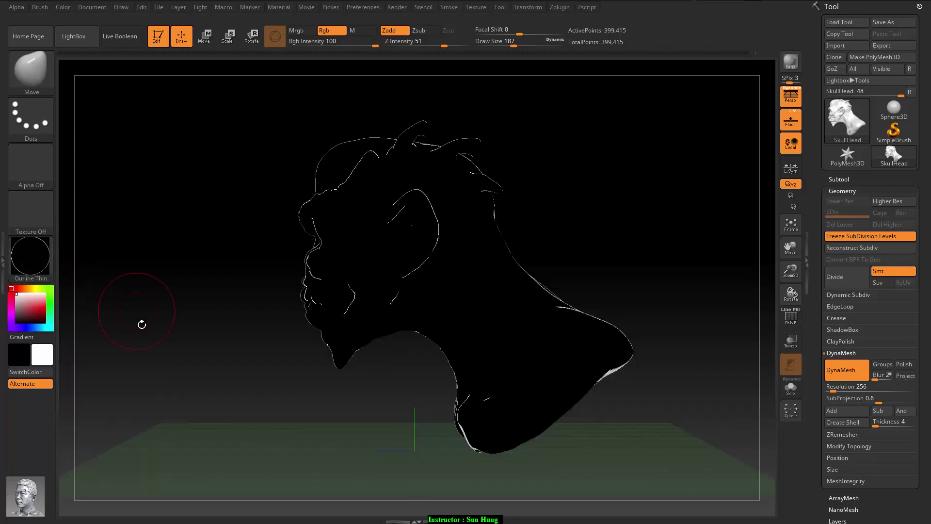
left_click(35, 264)
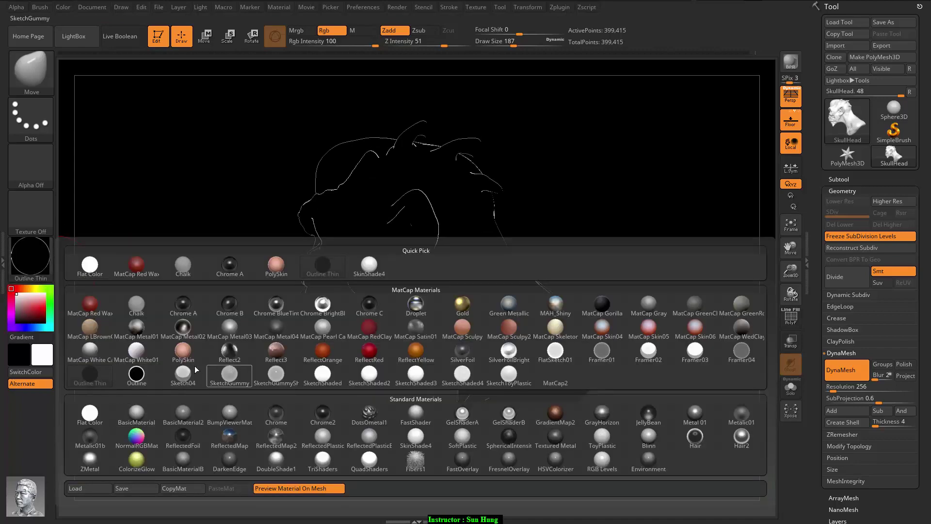
left_click(190, 351)
mouse_move(214, 333)
left_mouse_down()
mouse_move(316, 319)
mouse_move(247, 311)
left_mouse_up()
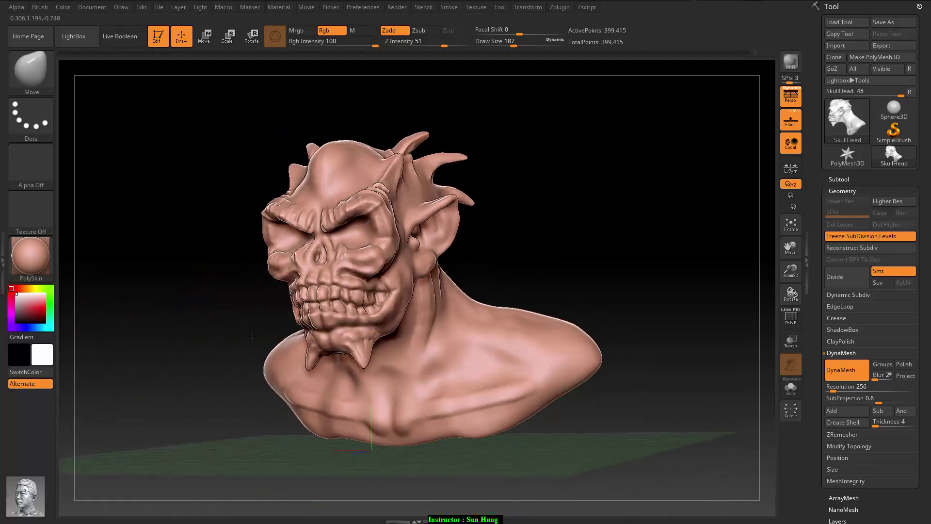
mouse_move(247, 311)
left_mouse_down()
mouse_move(557, 222)
mouse_move(621, 223)
left_mouse_up()
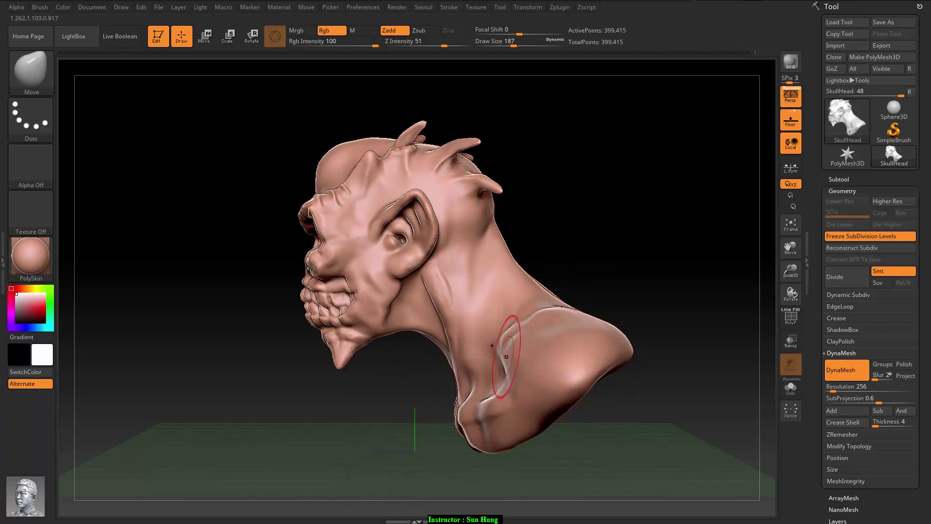
Mask the jaw and cheek from chin to ear, undoing two accidental mask clears
key("ctrl")
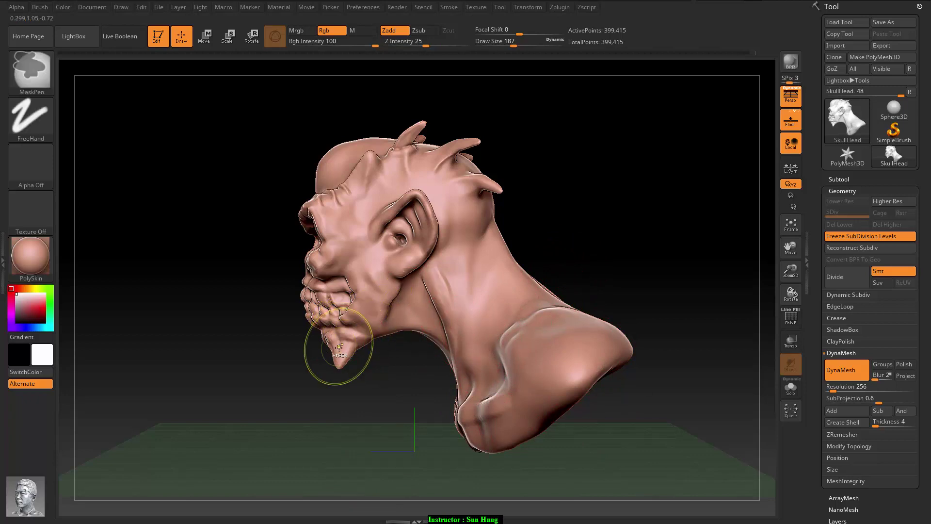
mouse_move(336, 353)
left_mouse_down("ctrl")
mouse_move(383, 277)
mouse_move(330, 186)
mouse_move(439, 232)
mouse_move(487, 210)
left_mouse_up("ctrl")
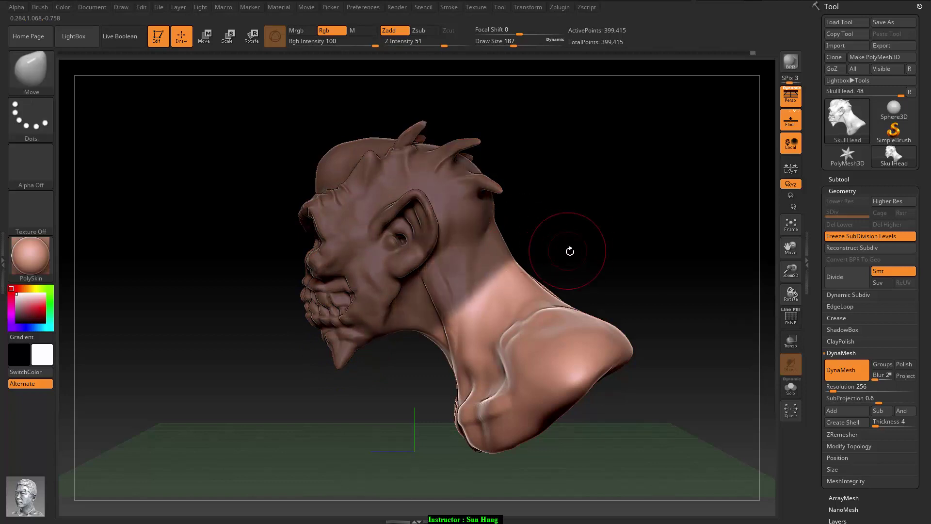
mouse_move(568, 249)
left_mouse_down()
mouse_move(588, 210)
mouse_move(588, 160)
mouse_move(564, 167)
mouse_move(586, 252)
mouse_move(533, 291)
left_mouse_up()
key("ctrl")
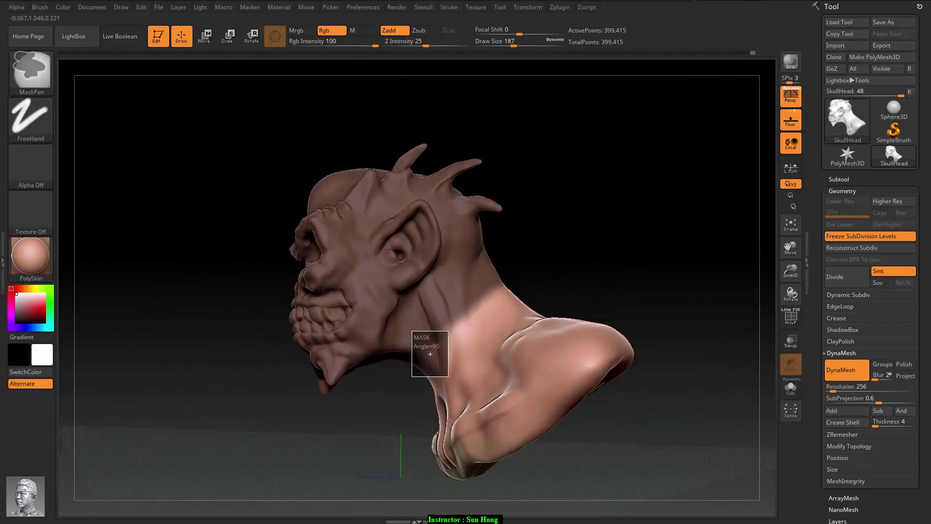
left_click_drag(418, 369, 431, 380, "ctrl")
key("ctrl+z")
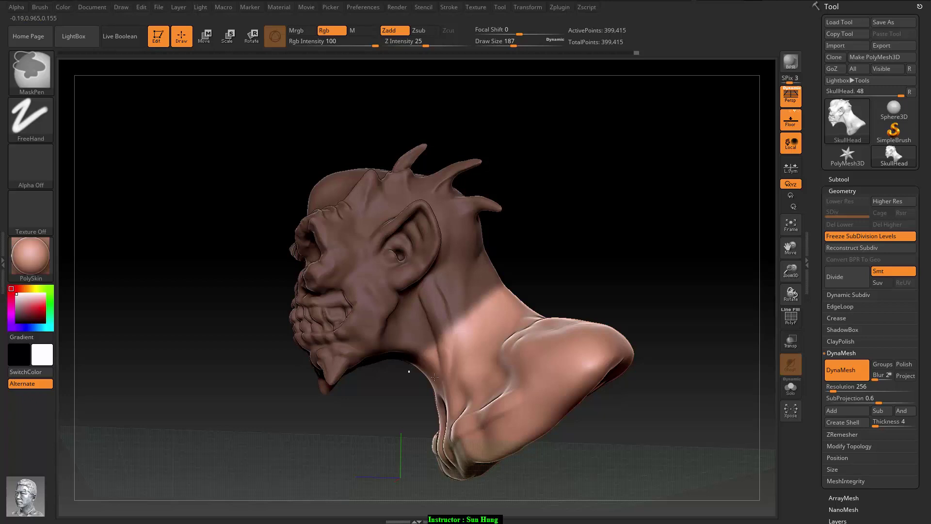
left_click_drag(435, 377, 425, 380, "ctrl")
key("ctrl+z")
Erase mask from the upper and back neck, toggling inversion and reselecting the Move brush
left_click_drag(453, 318, 494, 287, "ctrl+alt")
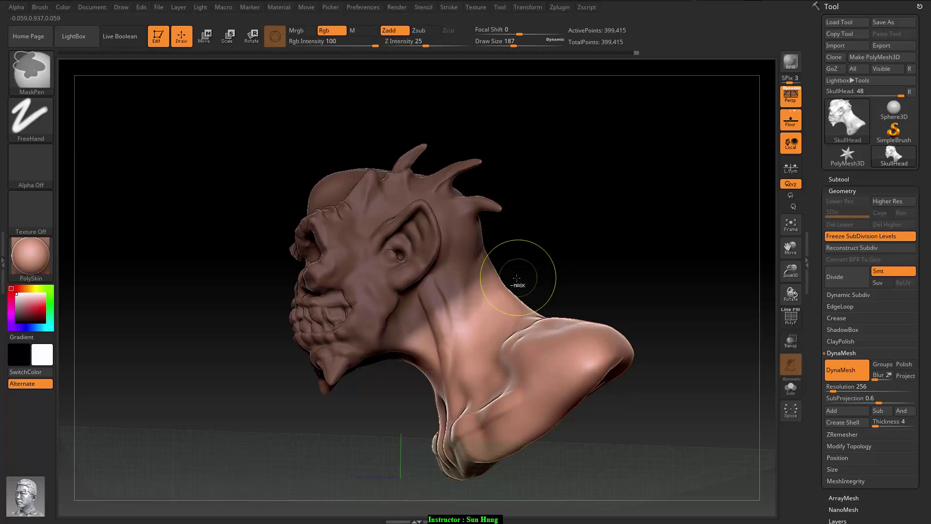
left_click(668, 259, "ctrl")
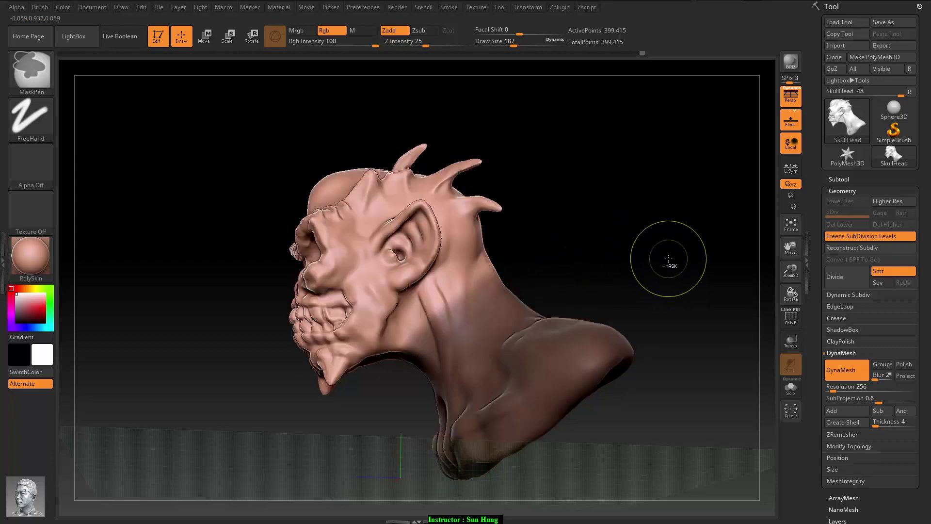
left_click(665, 259, "ctrl")
key("b")
key("m")
key("v")
mouse_move(662, 262)
left_mouse_down()
mouse_move(621, 307)
mouse_move(588, 312)
left_mouse_up()
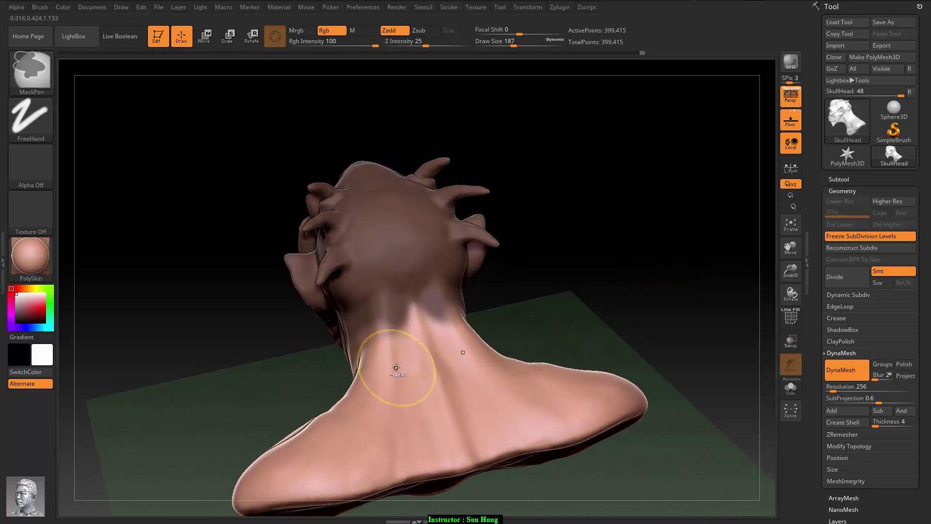
left_click_drag(396, 351, 430, 332, "ctrl+alt")
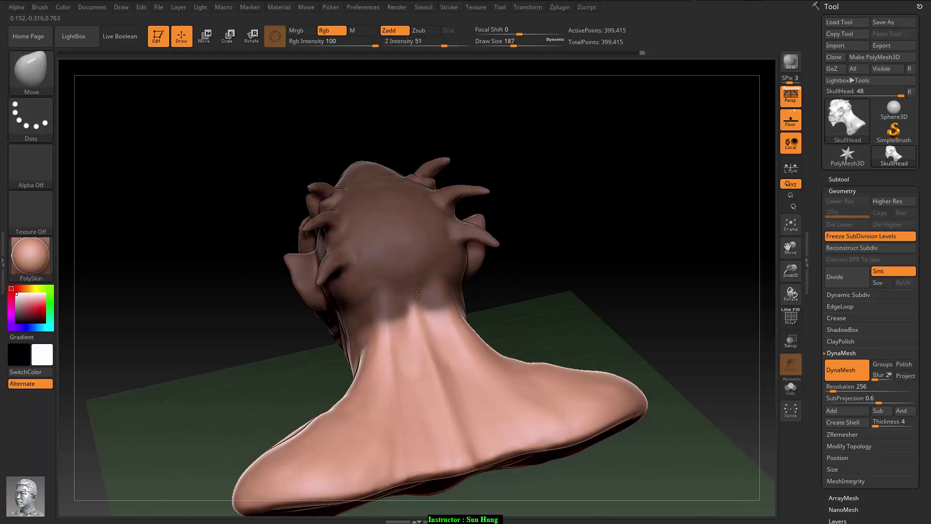
Orbit around the side and back of the bust to review the head mask
key("ctrl")
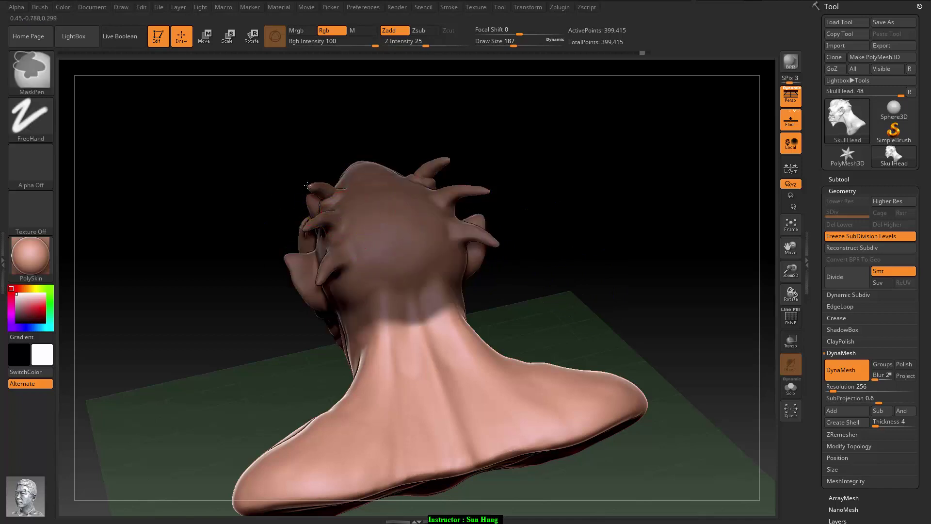
mouse_move(624, 266)
left_mouse_down()
mouse_move(617, 307)
mouse_move(522, 320)
left_mouse_up()
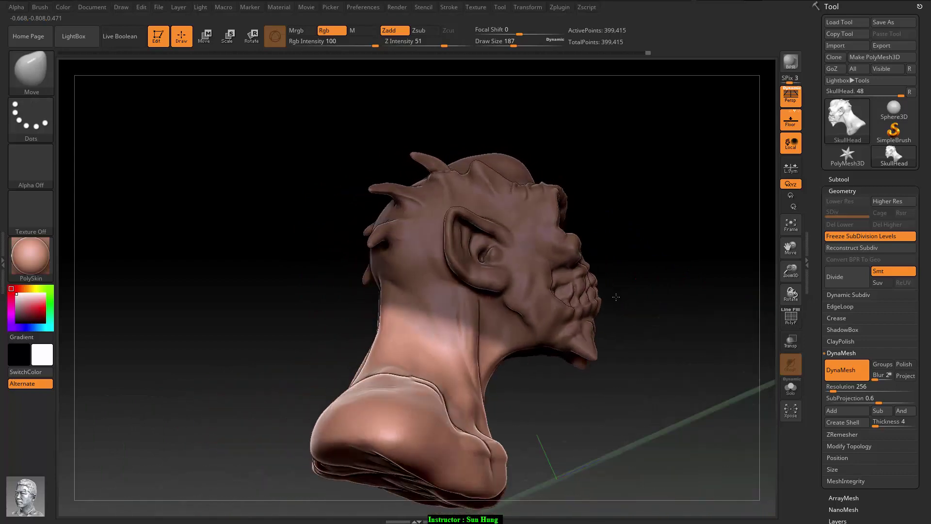
key("ctrl")
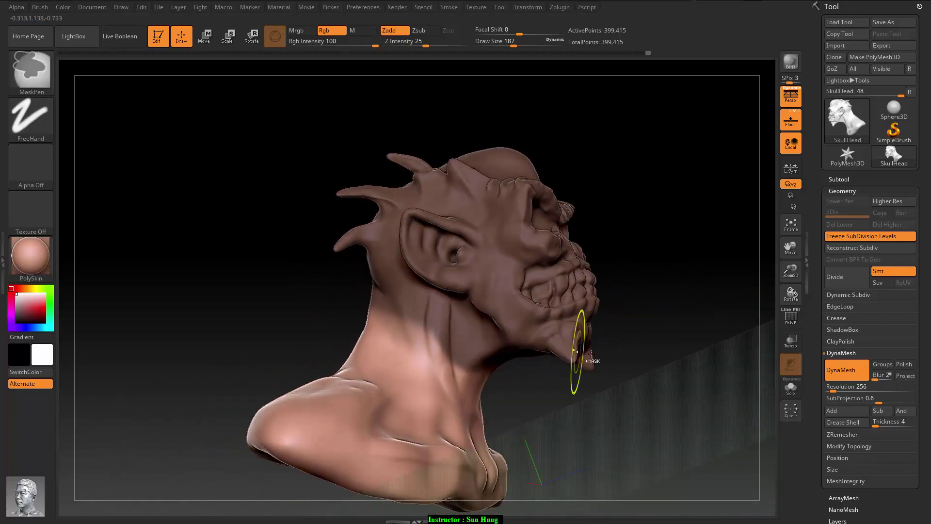
mouse_move(590, 355)
left_mouse_down()
mouse_move(472, 355)
mouse_move(479, 361)
left_mouse_up()
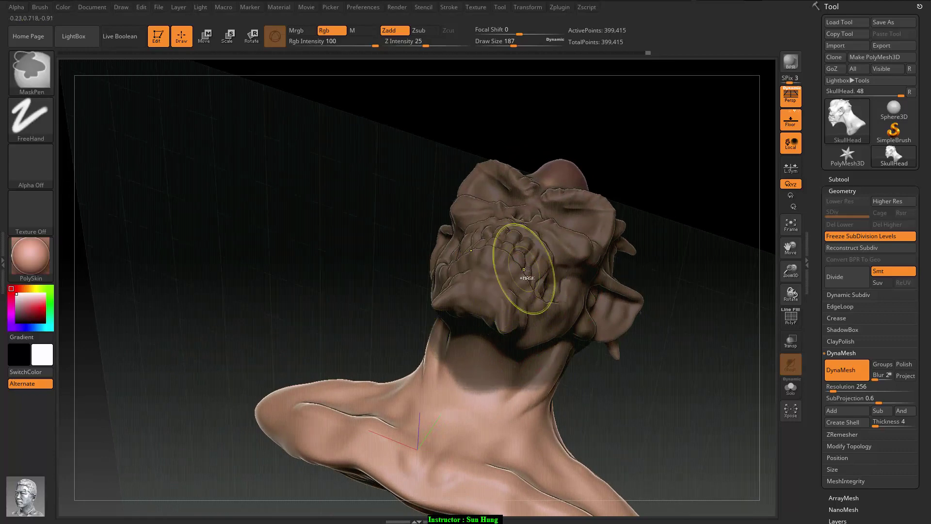
key("ctrl")
left_click_drag(289, 254, 334, 303)
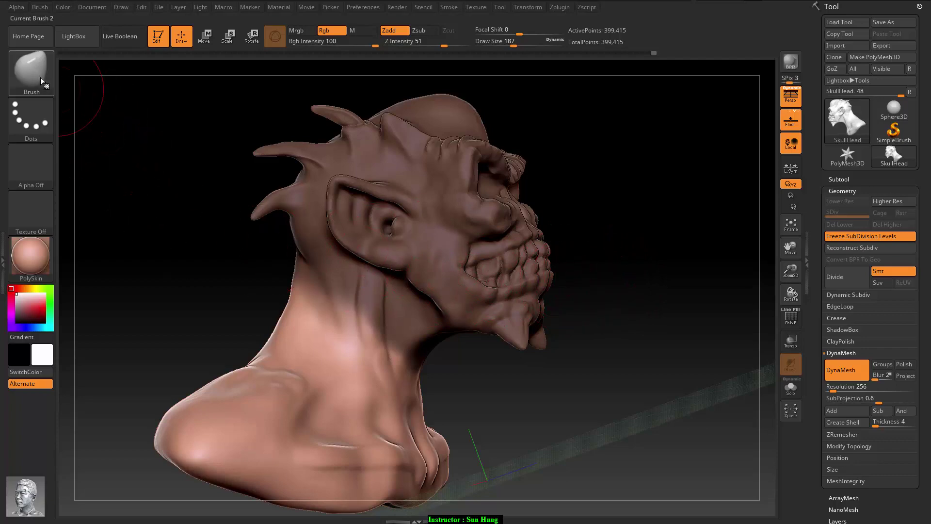
Set the Move brush Draw Size to 1000 and line up a side profile view
key("b")
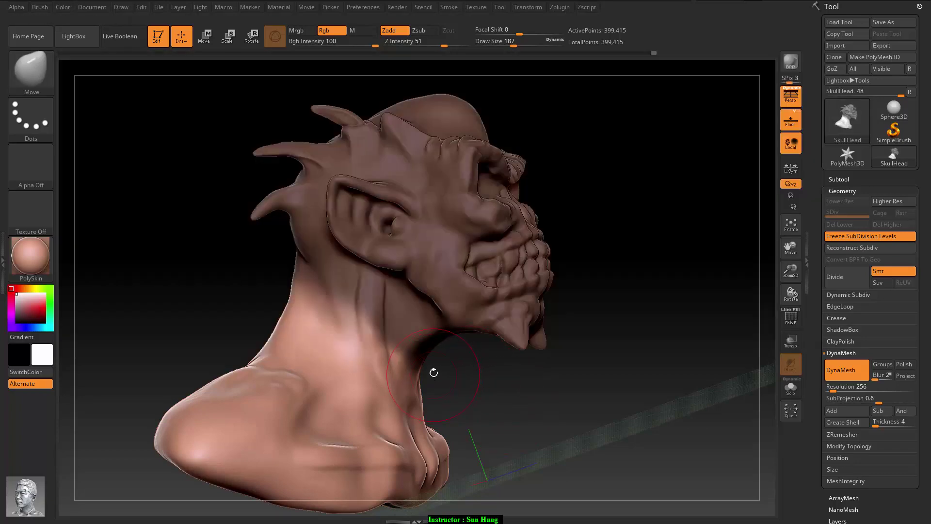
type("1000")
key("Return")
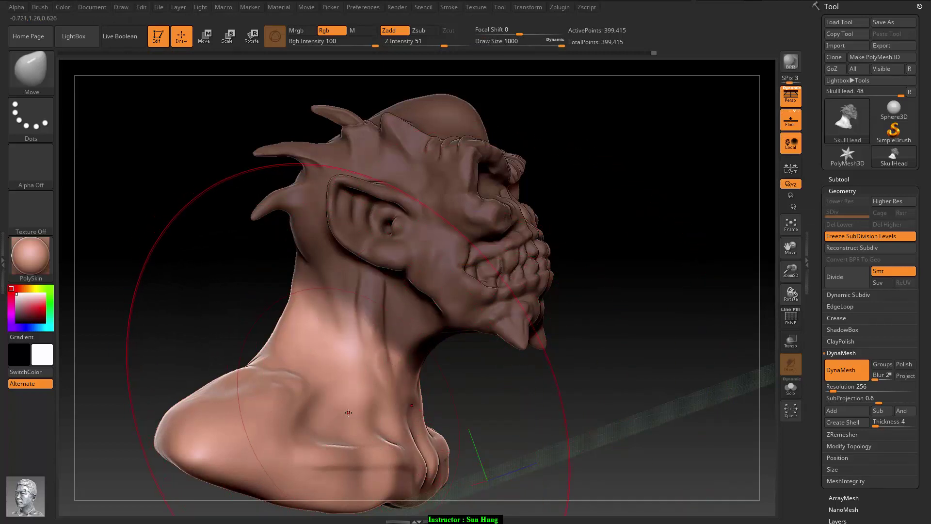
left_click_drag(449, 391, 477, 391, "shift")
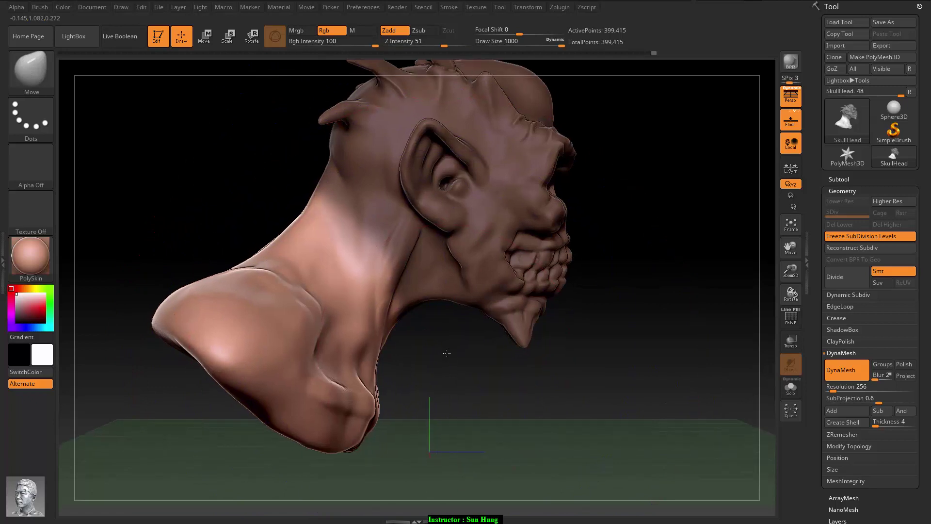
left_click_drag(448, 354, 442, 310)
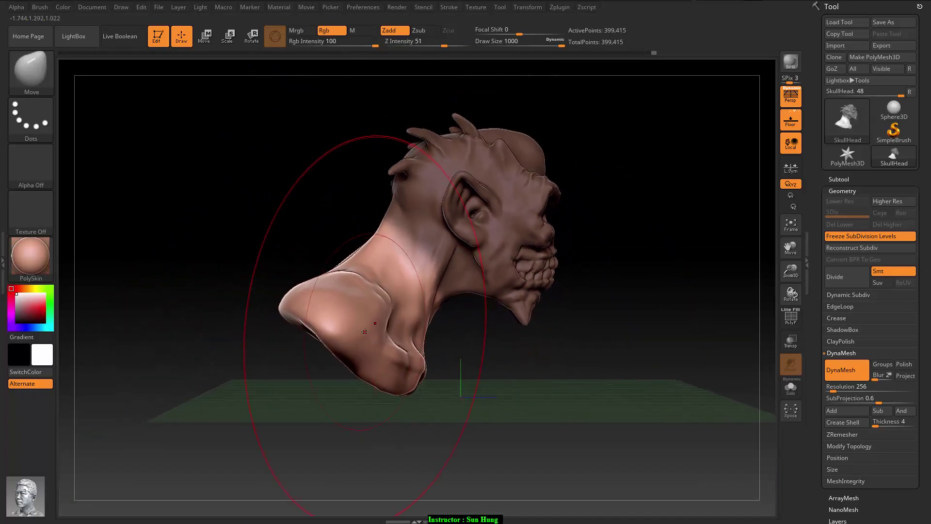
Push the shoulder base and chest down and reshape the neck's front and back contours
left_click_drag(337, 319, 333, 331)
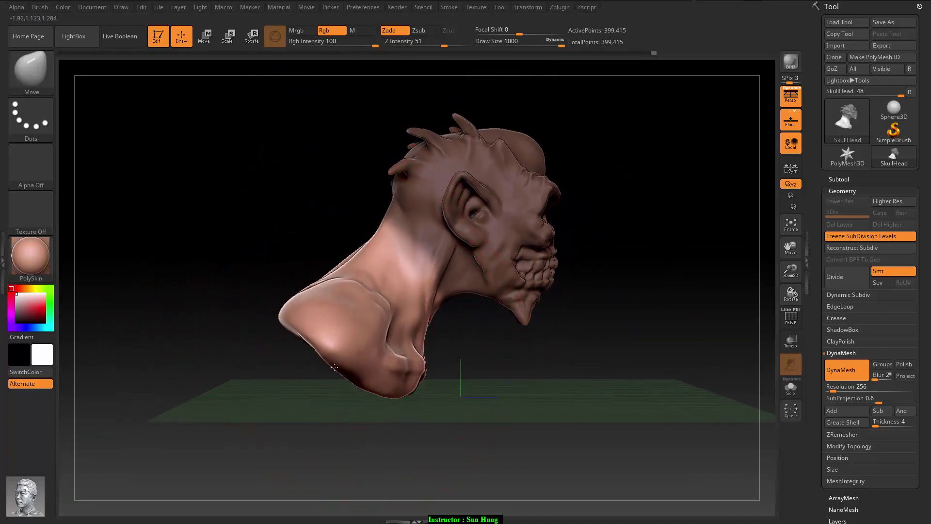
left_click_drag(419, 358, 398, 395)
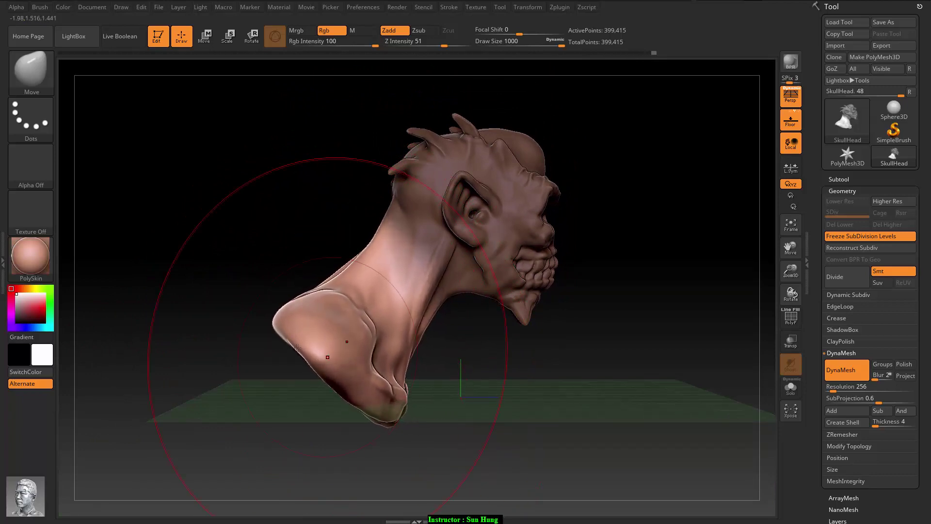
mouse_move(284, 338)
left_mouse_down()
mouse_move(277, 345)
mouse_move(343, 333)
left_mouse_up()
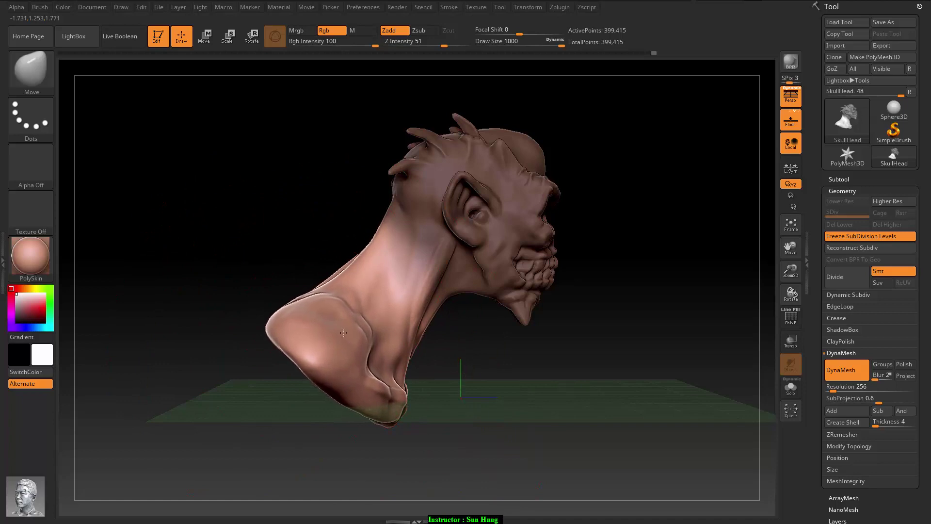
mouse_move(370, 275)
left_mouse_down()
mouse_move(356, 250)
mouse_move(339, 268)
left_mouse_up()
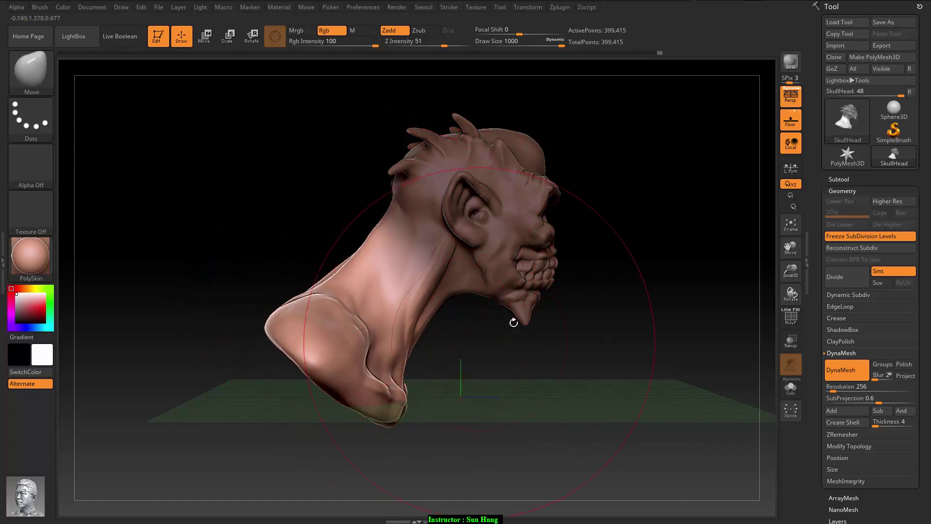
left_click_drag(412, 403, 415, 377)
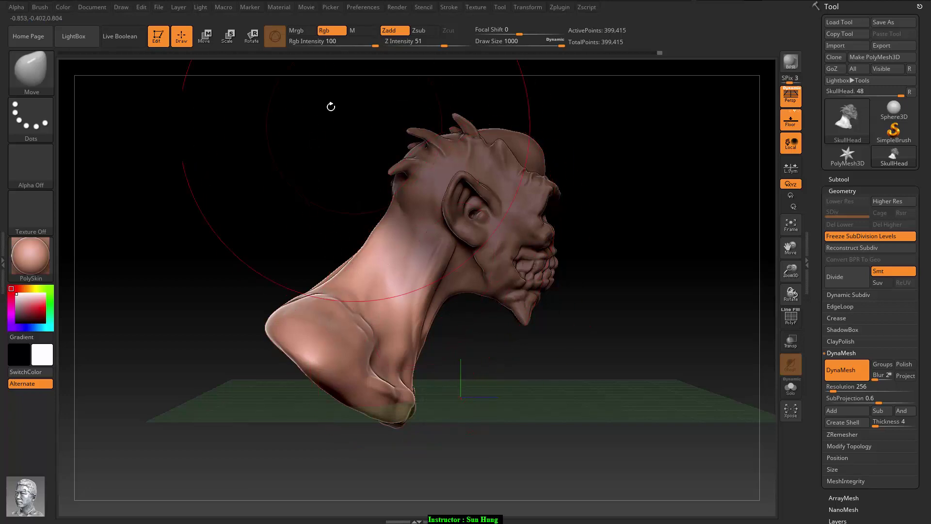
left_click(252, 38)
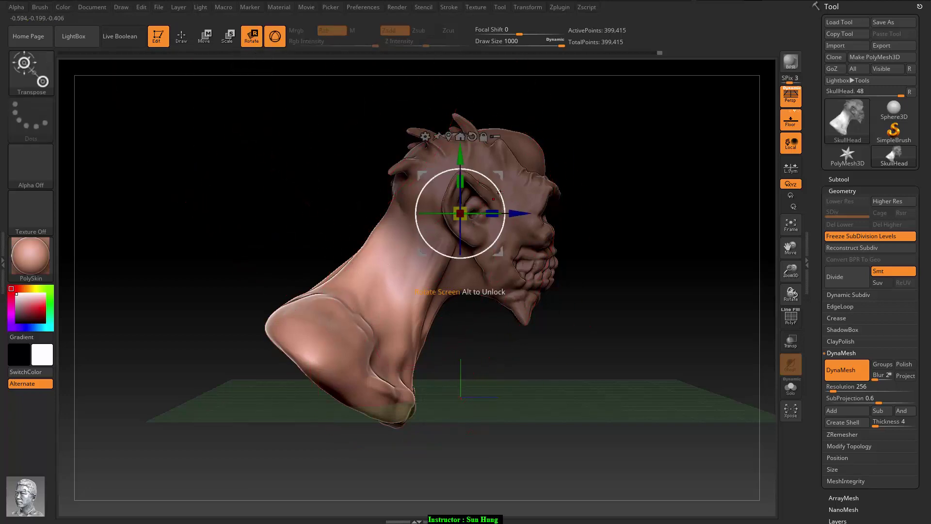
Rotate the unmasked neck and shoulders on a Transpose line from ear to neck base, restoring Gizmo 3D
left_click_drag(502, 192, 485, 194)
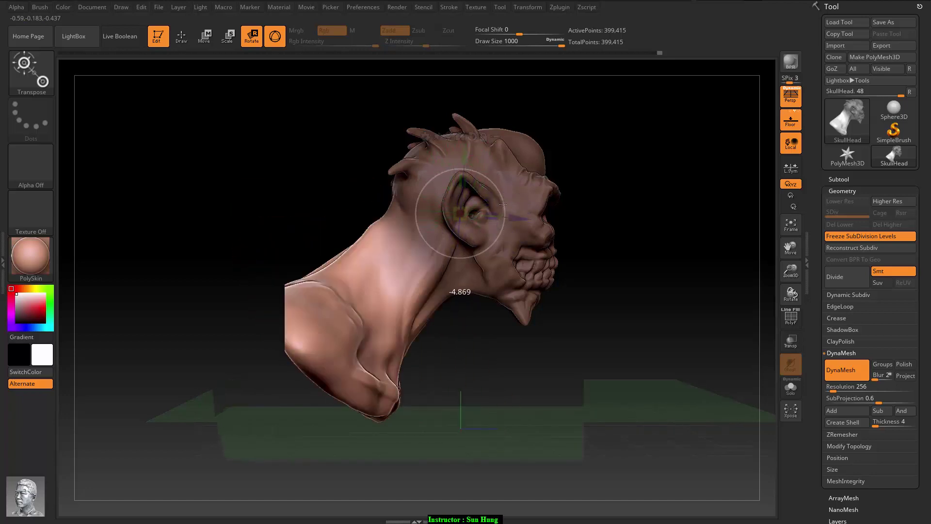
left_click(275, 46)
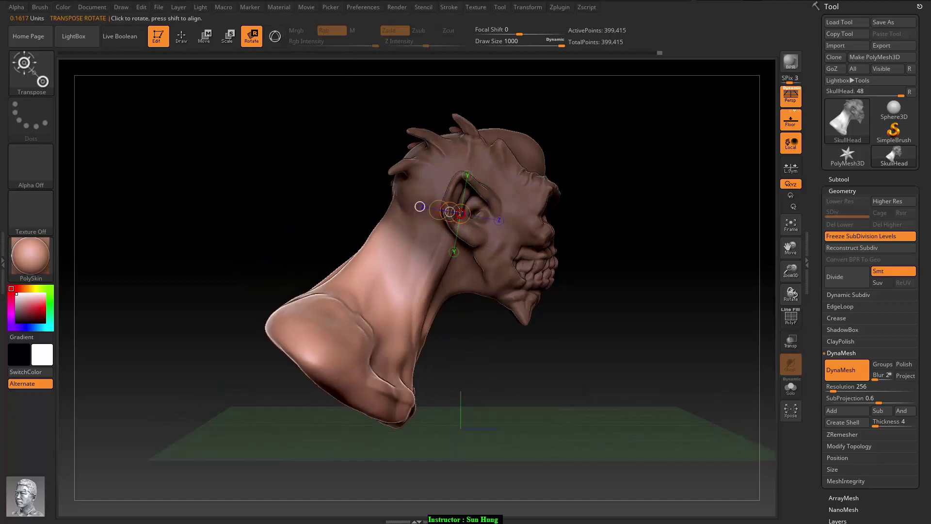
mouse_move(444, 231)
left_mouse_down()
mouse_move(328, 395)
mouse_move(317, 396)
mouse_move(344, 439)
left_mouse_up()
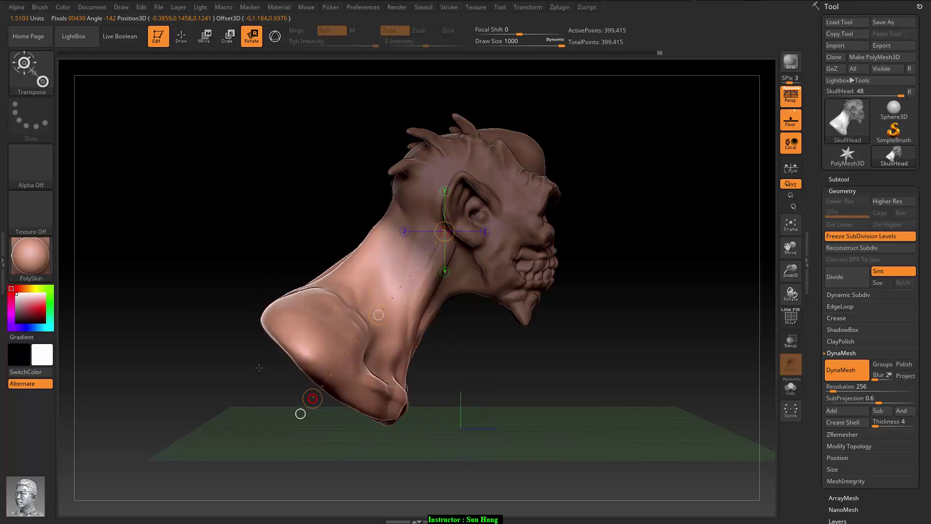
left_click_drag(344, 439, 331, 426)
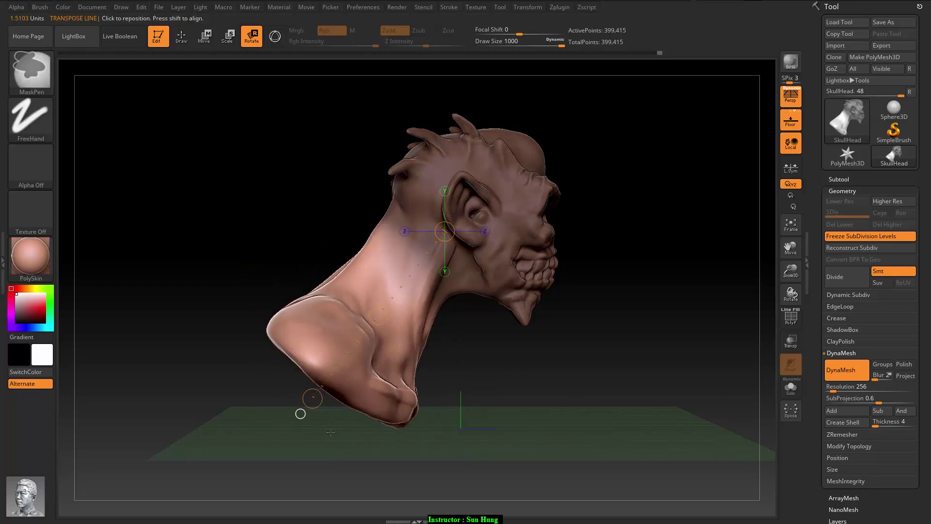
left_click(276, 34)
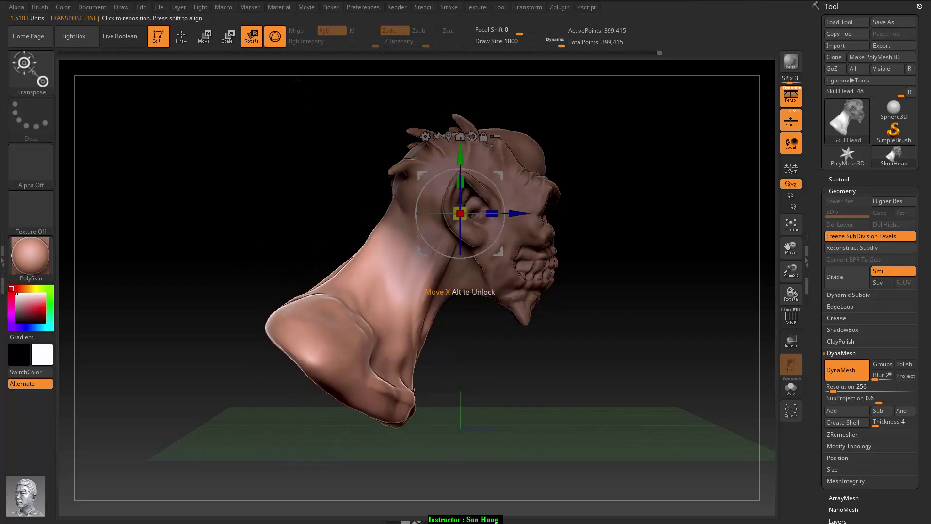
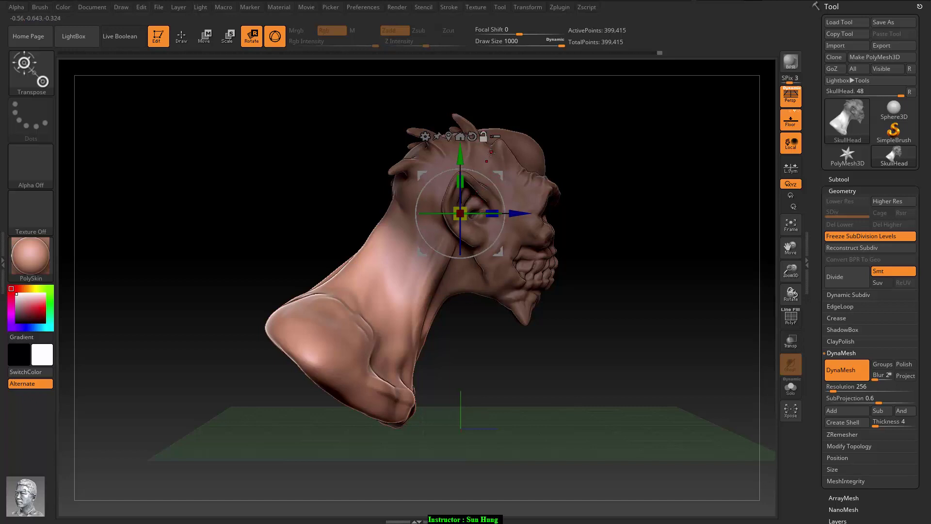
Move the Transpose pivot from the ear onto the neck, then resume sculpting in Draw mode
mouse_move(504, 170)
left_mouse_down("alt")
mouse_move(452, 223)
mouse_move(468, 226)
mouse_move(469, 244)
mouse_move(429, 194)
left_mouse_up("alt")
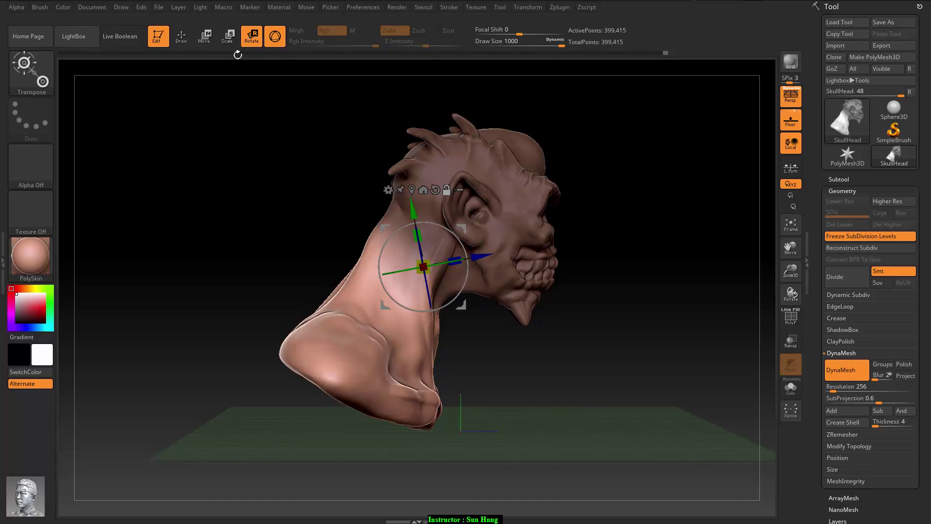
left_click(191, 37)
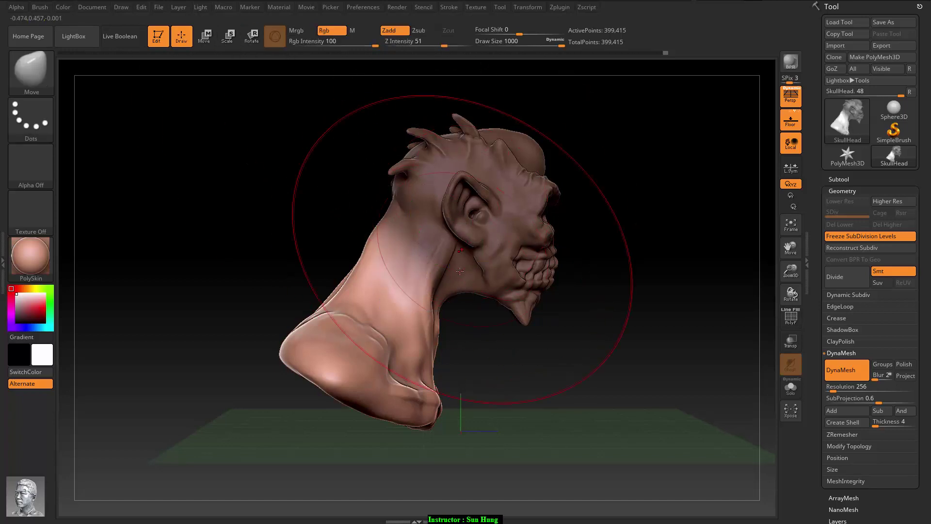
Clear the head's mask and tilt the head slightly back around the neck with Rotate
key("ctrl")
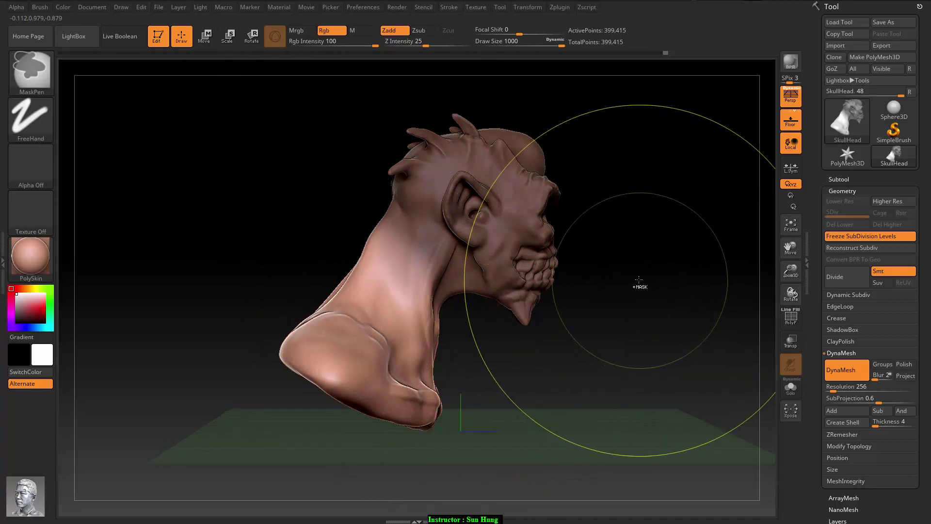
left_click(652, 269, "ctrl")
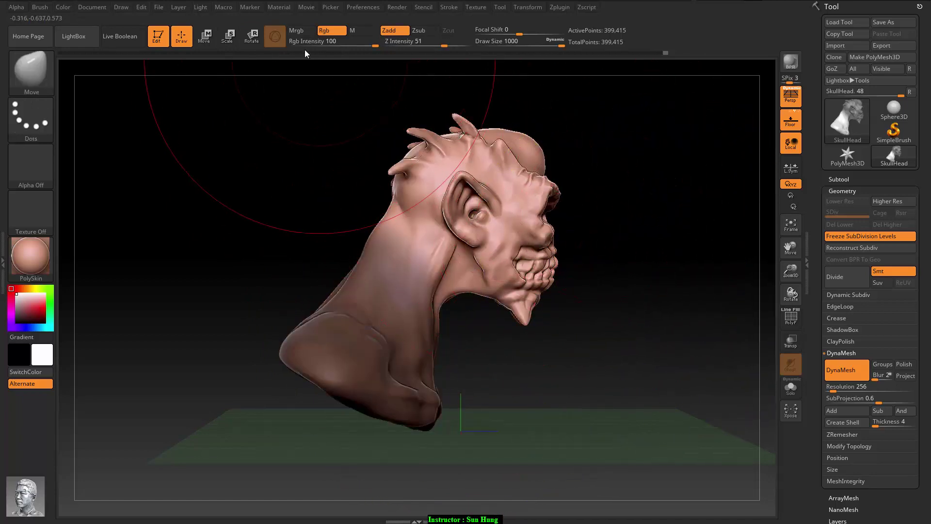
left_click(246, 37)
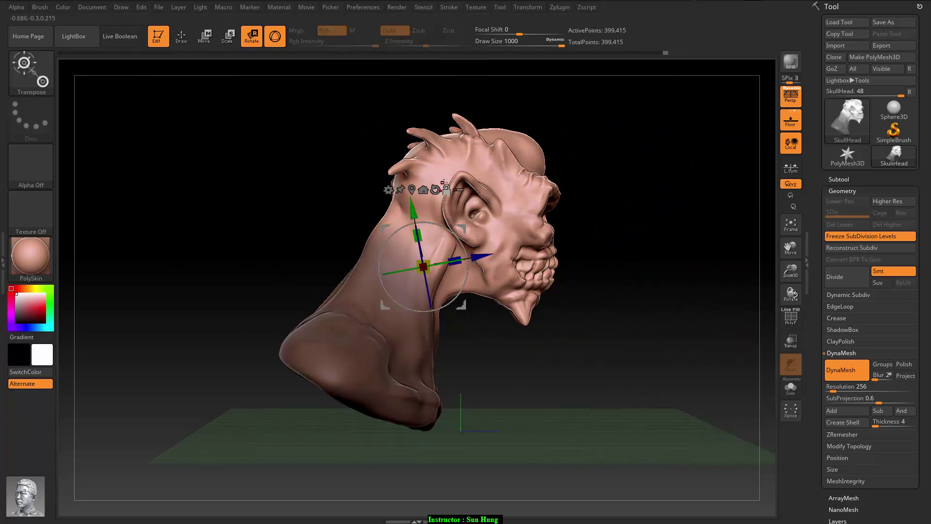
left_click_drag(466, 229, 466, 180)
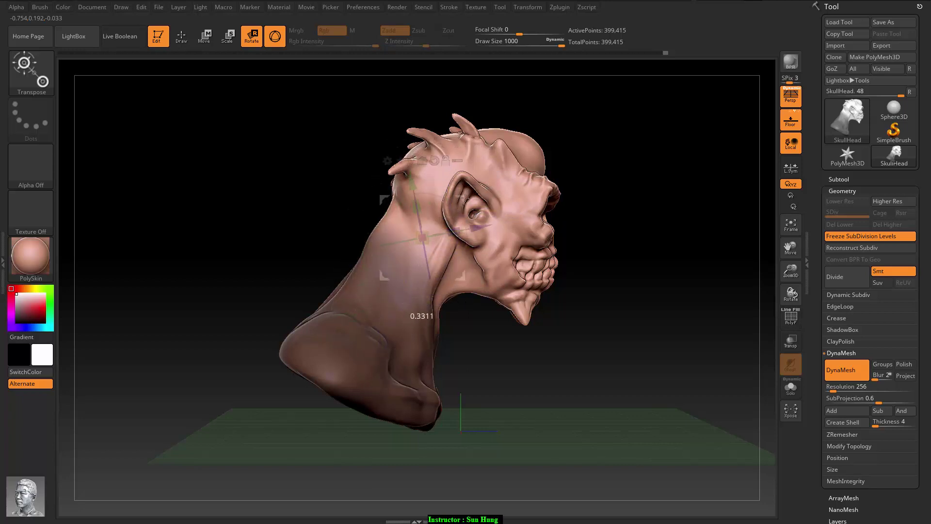
mouse_move(467, 180)
left_mouse_down()
mouse_move(466, 193)
mouse_move(475, 191)
mouse_move(467, 200)
left_mouse_up()
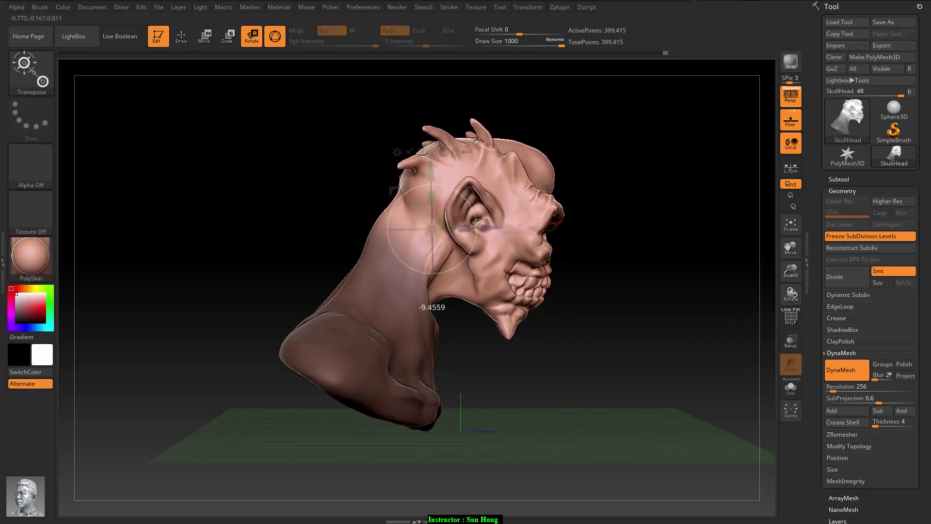
left_click_drag(467, 200, 553, 279)
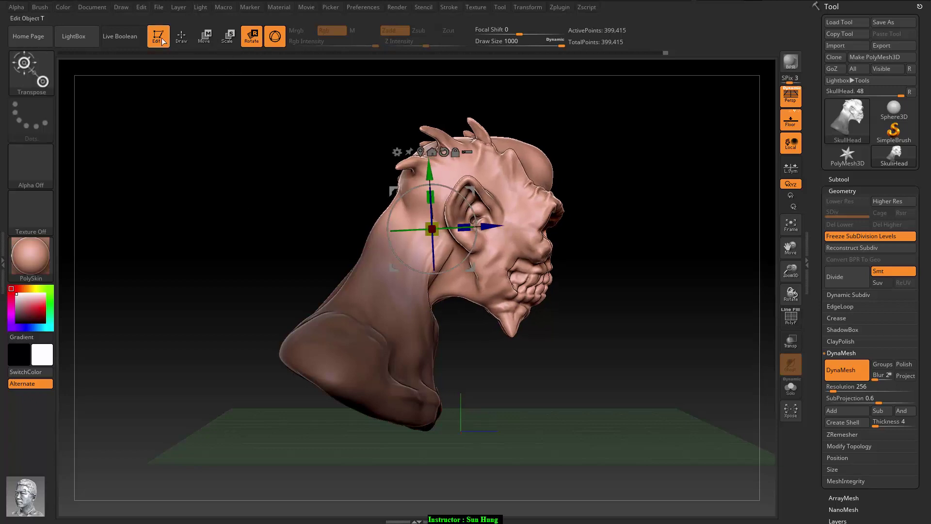
left_click(181, 36)
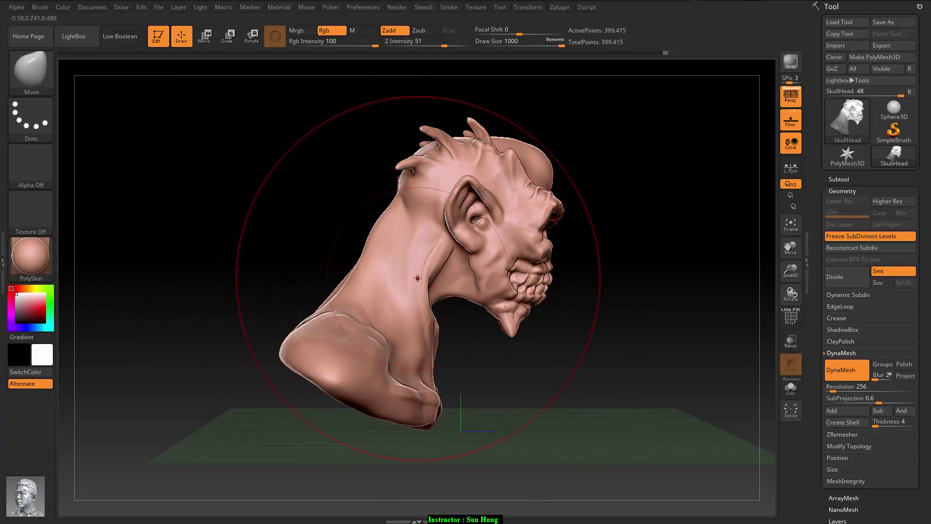
Re-DynaMesh the bust to 422,971 points and orbit in toward the neck
mouse_move(491, 354)
left_mouse_down()
mouse_move(517, 396)
mouse_move(554, 398)
mouse_move(575, 428)
mouse_move(626, 375)
mouse_move(626, 299)
mouse_move(614, 287)
left_mouse_up()
key("ctrl")
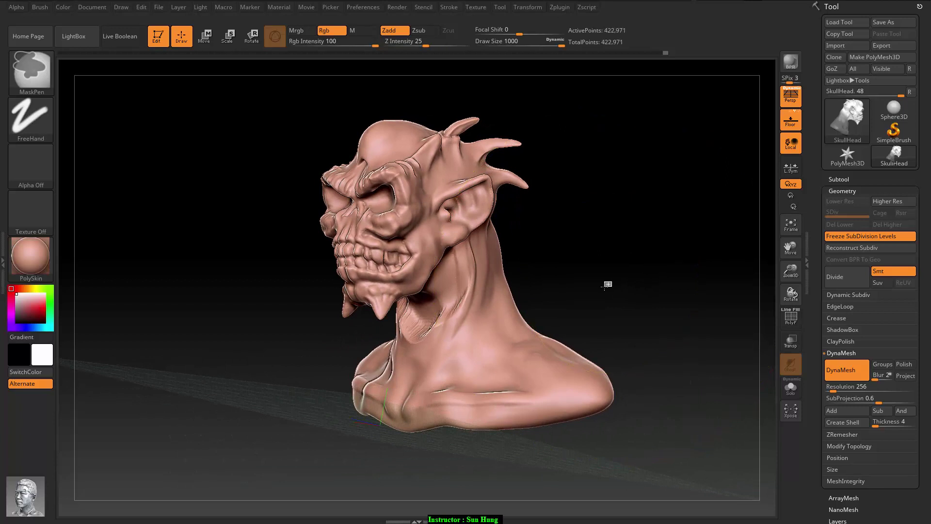
mouse_move(607, 284)
left_mouse_down()
mouse_move(602, 275)
mouse_move(617, 317)
mouse_move(615, 248)
left_mouse_up()
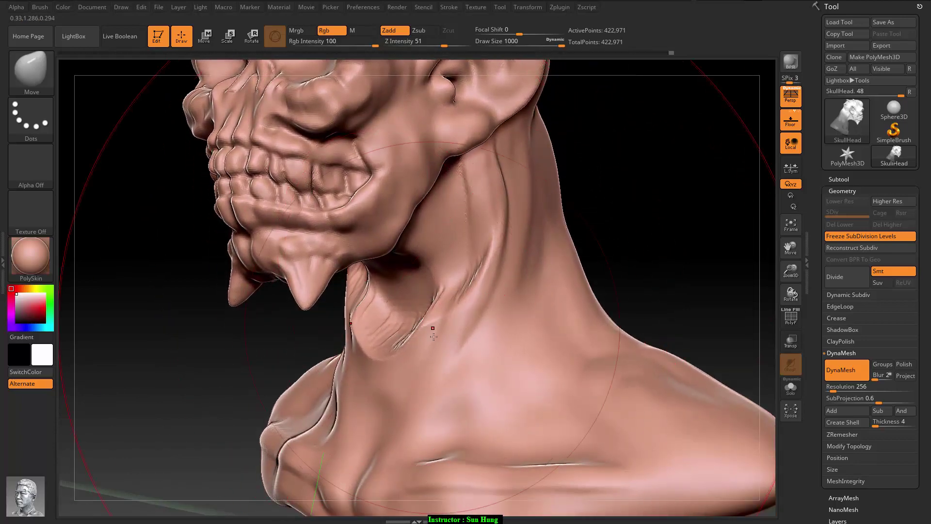
Set the brush Draw Size to 158
key("s")
left_click_drag(408, 322, 386, 319)
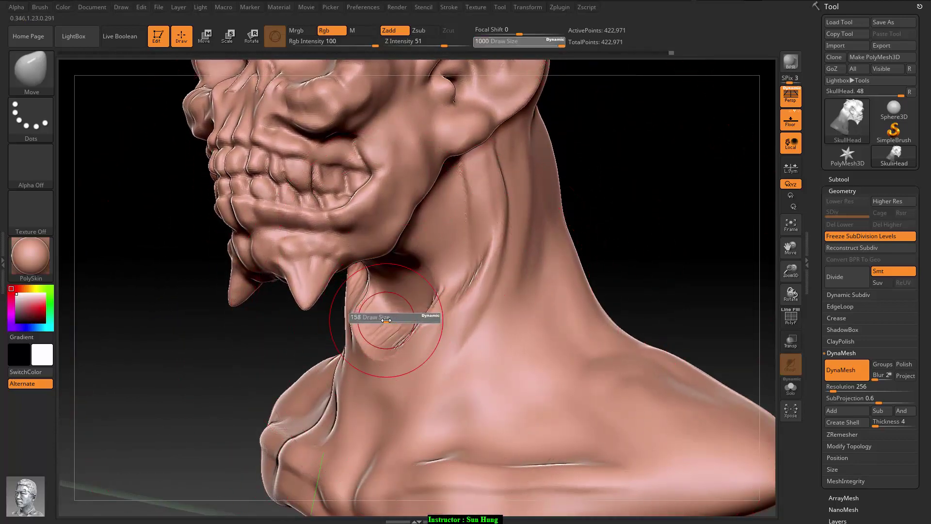
key("shift")
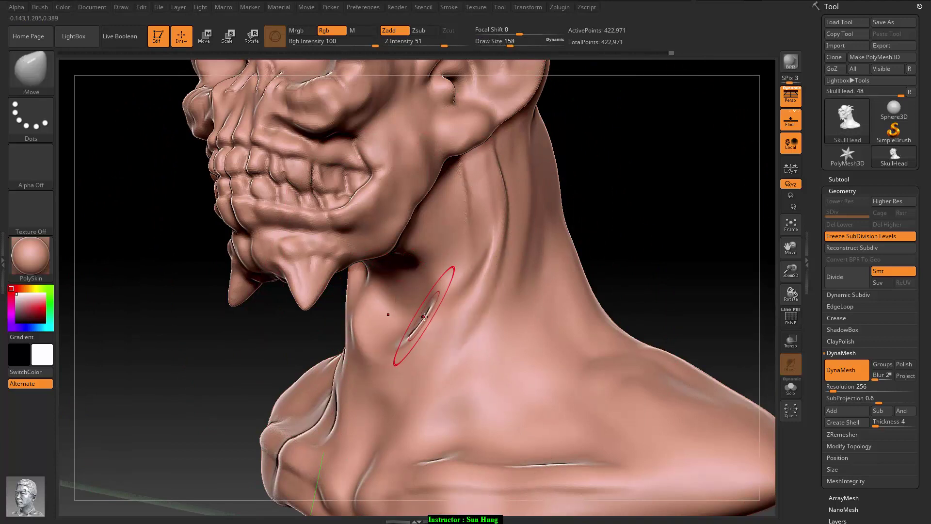
Stroke smoothed vertical ClayTubes strands down the neck from the jaw
key("b")
key("c")
key("t")
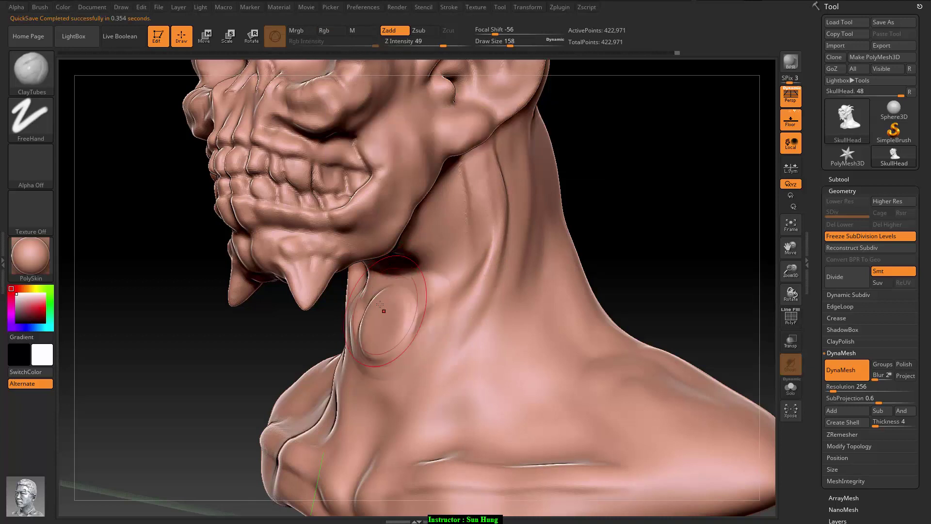
mouse_move(452, 274)
left_mouse_down()
mouse_move(467, 245)
mouse_move(415, 282)
mouse_move(466, 194)
left_mouse_up()
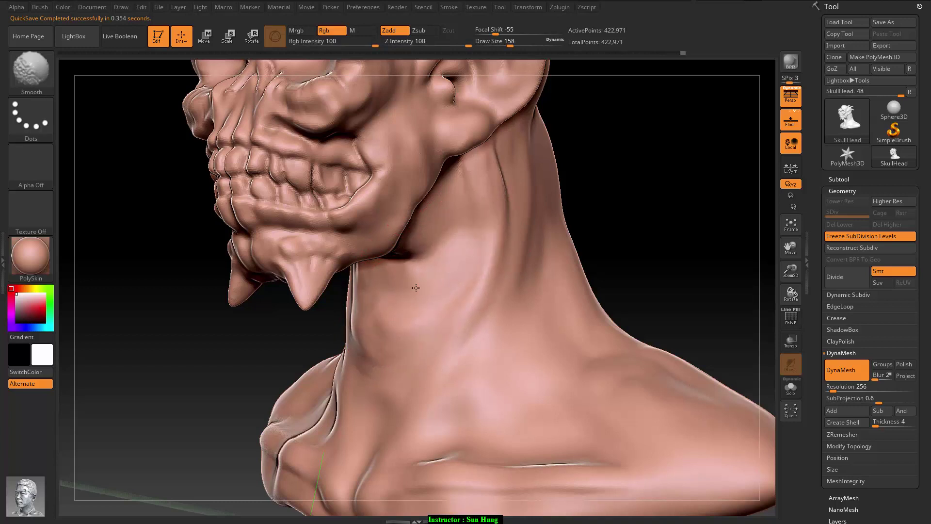
left_click_drag(376, 391, 381, 303)
mouse_move(373, 427)
left_mouse_down()
mouse_move(383, 276)
mouse_move(402, 271)
left_mouse_up()
left_click_drag(422, 310, 414, 262, "shift")
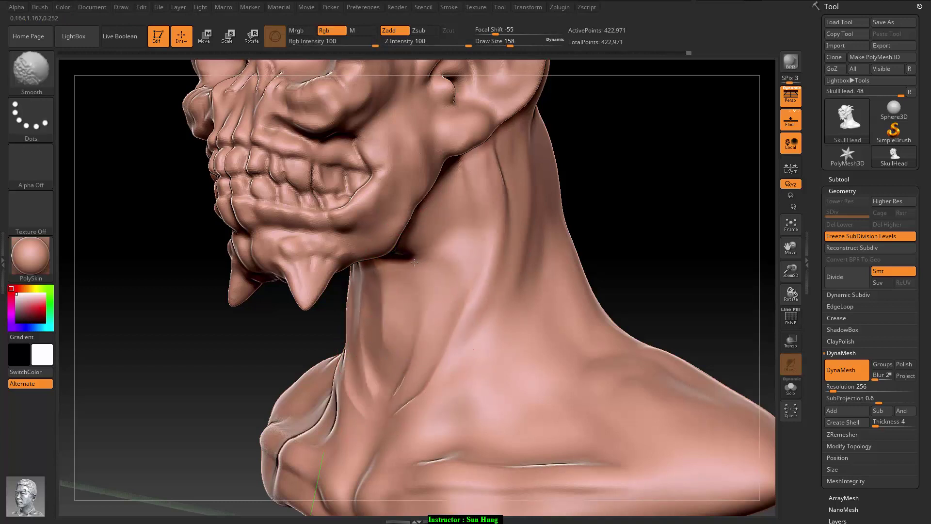
mouse_move(549, 295)
left_mouse_down()
mouse_move(559, 255)
mouse_move(552, 259)
left_mouse_up()
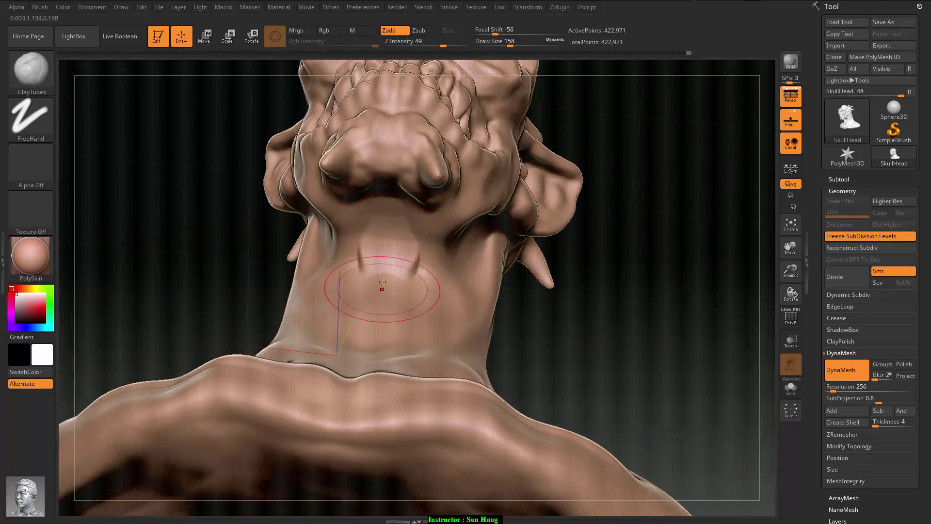
Carve deeper throat creases and add smoothed ClayTubes planes and ridges on both neck sides
mouse_move(412, 305)
left_mouse_down("alt")
mouse_move(411, 262)
mouse_move(435, 346)
left_mouse_up("alt")
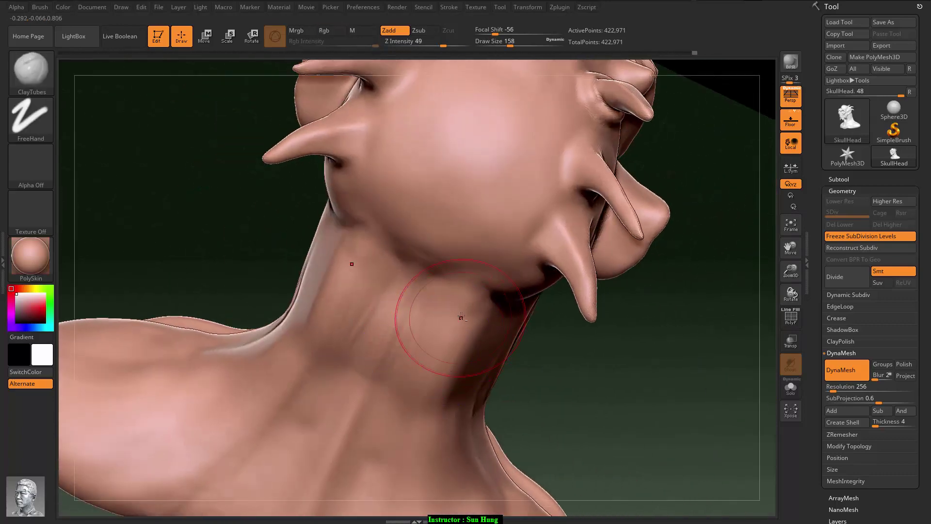
mouse_move(451, 388)
left_mouse_down()
mouse_move(468, 310)
mouse_move(451, 330)
left_mouse_up()
left_click_drag(368, 388, 338, 342)
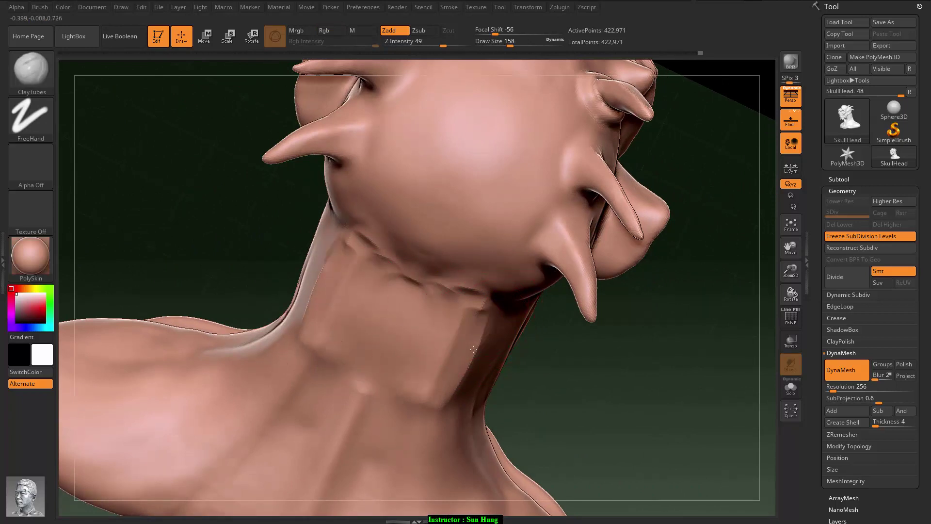
left_click_drag(473, 349, 458, 345, "shift")
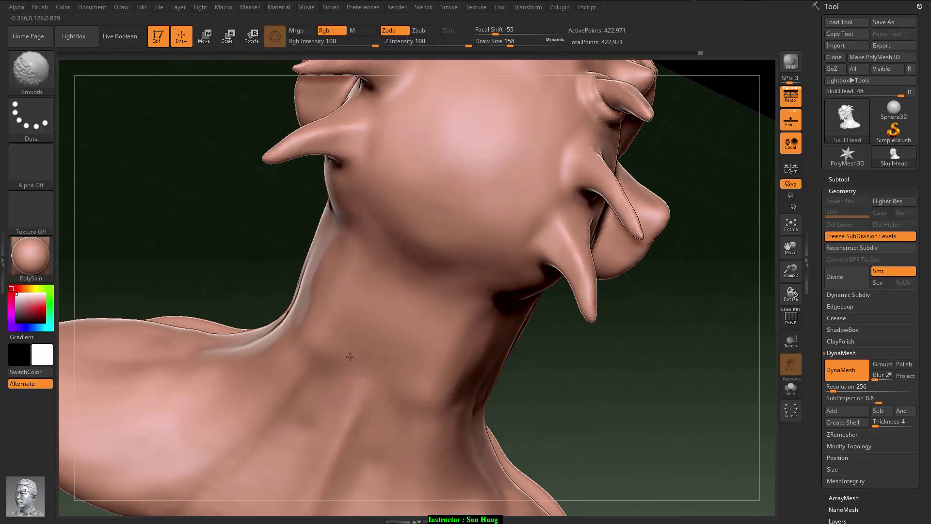
left_click_drag(358, 271, 311, 383)
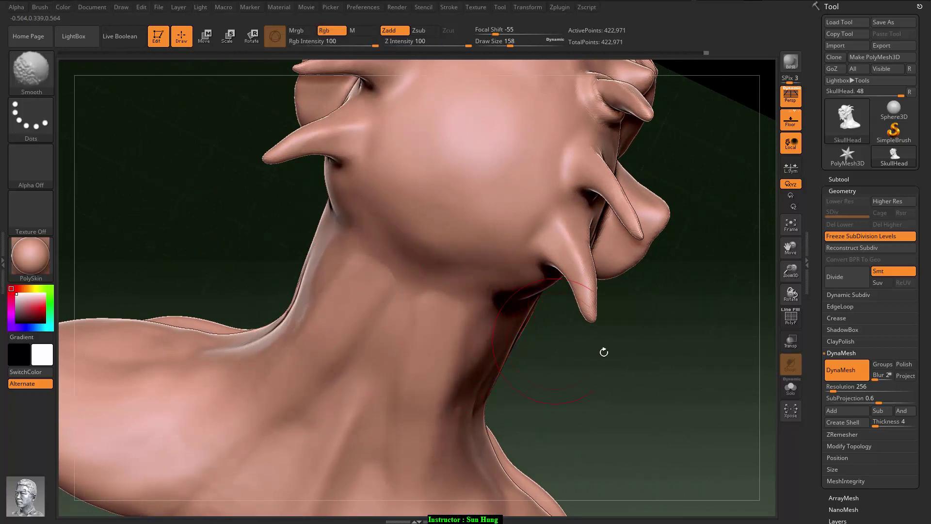
left_click_drag(603, 351, 644, 380)
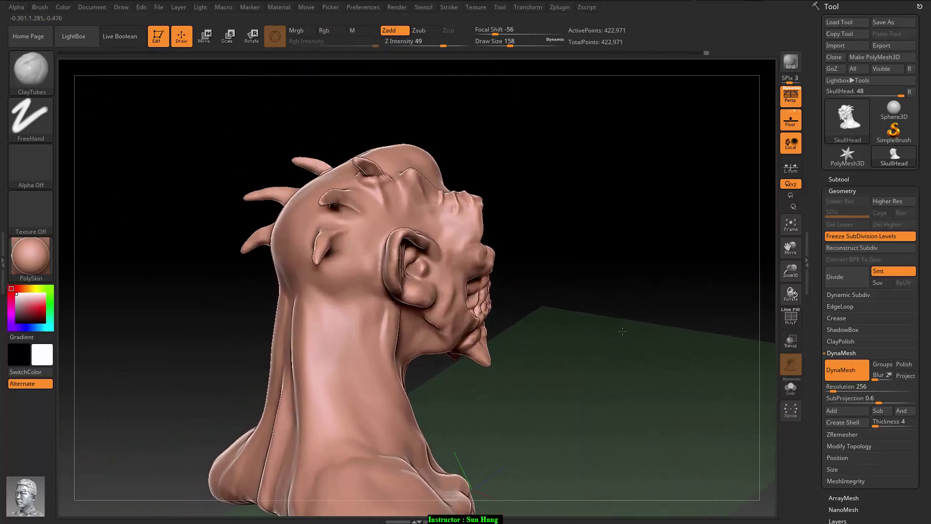
mouse_move(644, 379)
left_mouse_down()
mouse_move(600, 376)
mouse_move(591, 388)
mouse_move(615, 391)
mouse_move(627, 335)
left_mouse_up()
mouse_move(563, 391)
left_mouse_down()
mouse_move(594, 300)
mouse_move(610, 289)
mouse_move(630, 220)
mouse_move(485, 215)
mouse_move(683, 308)
mouse_move(640, 344)
mouse_move(621, 286)
left_mouse_up()
scroll(625, 237, "up", 3)
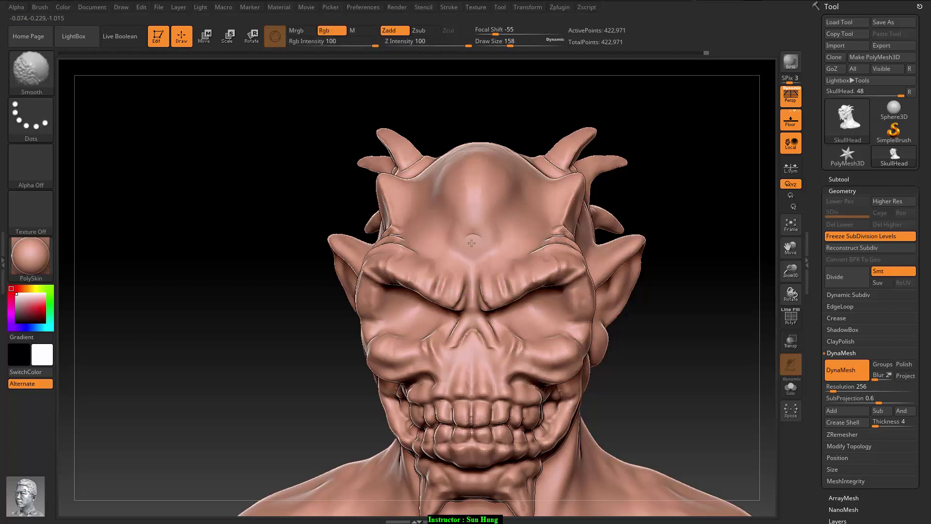
Smooth the forehead dent and add a small forehead bump at Draw Size 29
left_click_drag(468, 239, 456, 236, "shift")
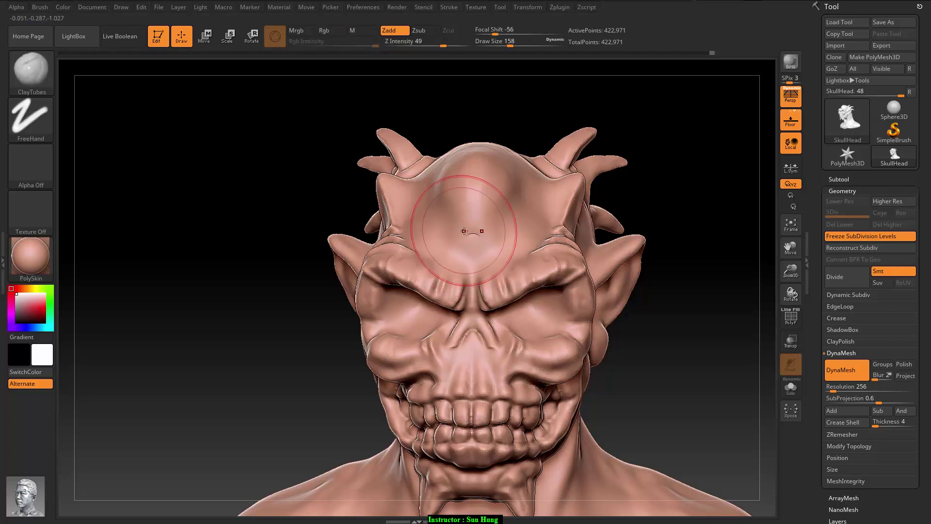
key("s")
left_click_drag(467, 232, 451, 232)
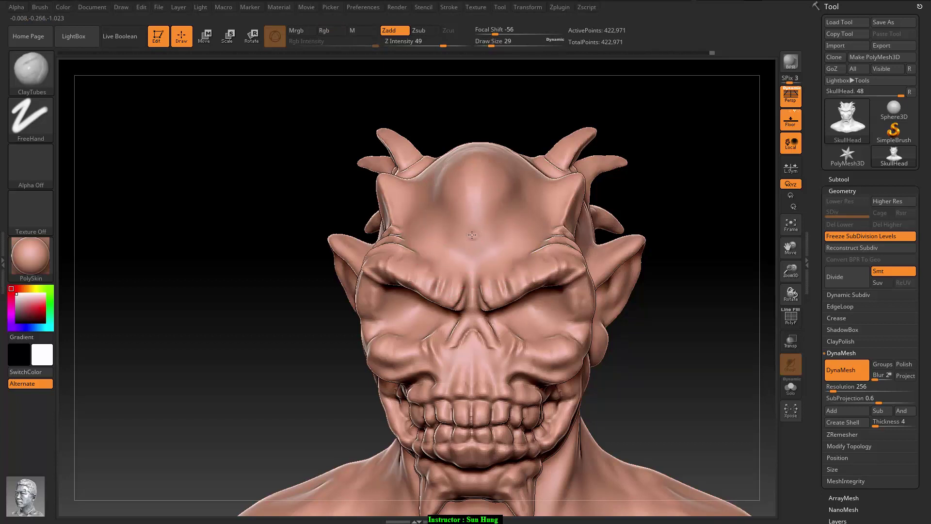
key("shift")
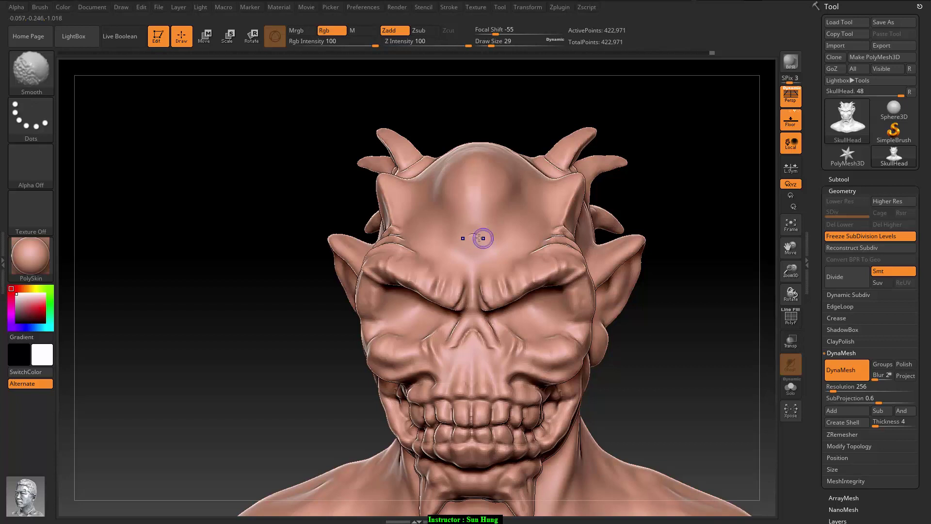
key("shift")
key("shift")
key("shift")
key("shift")
left_click(471, 236)
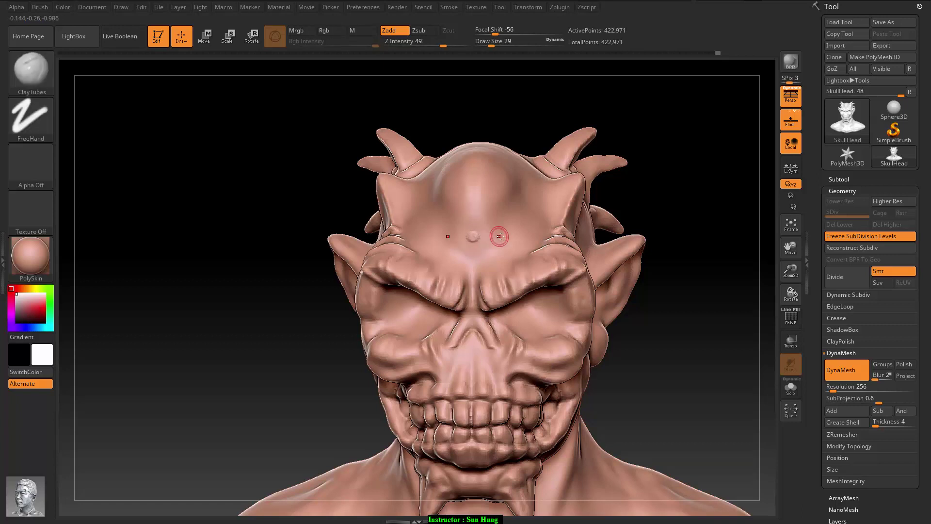
key("shift")
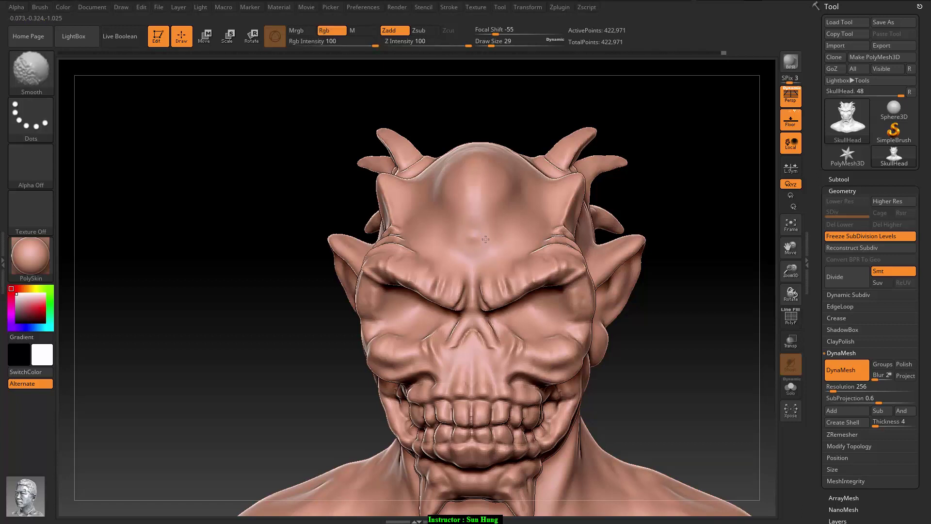
Remesh and smooth the nose area, checking it from the side
key("ctrl")
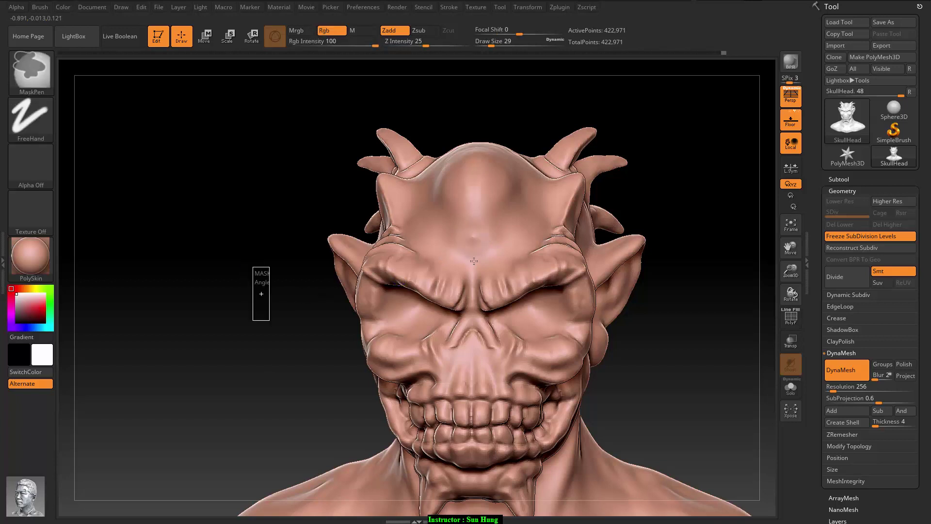
key("ctrl")
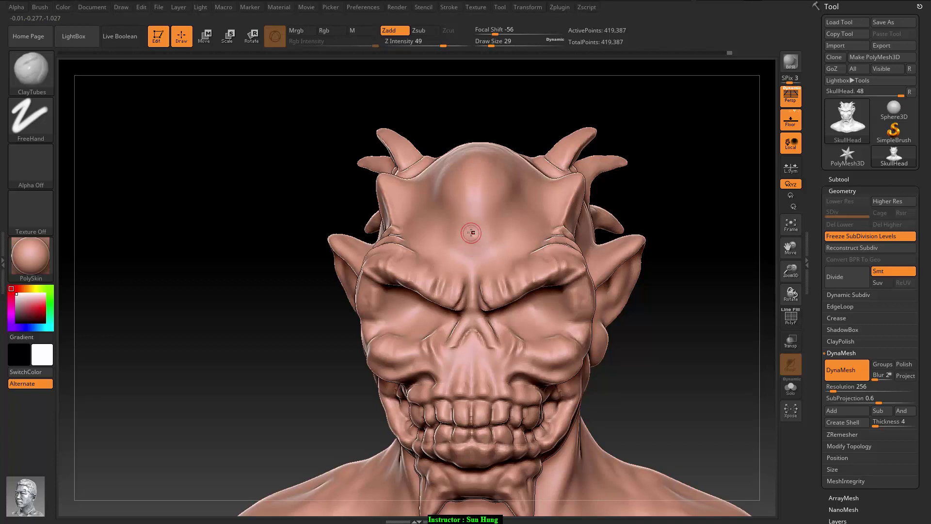
key("shift")
key("shift")
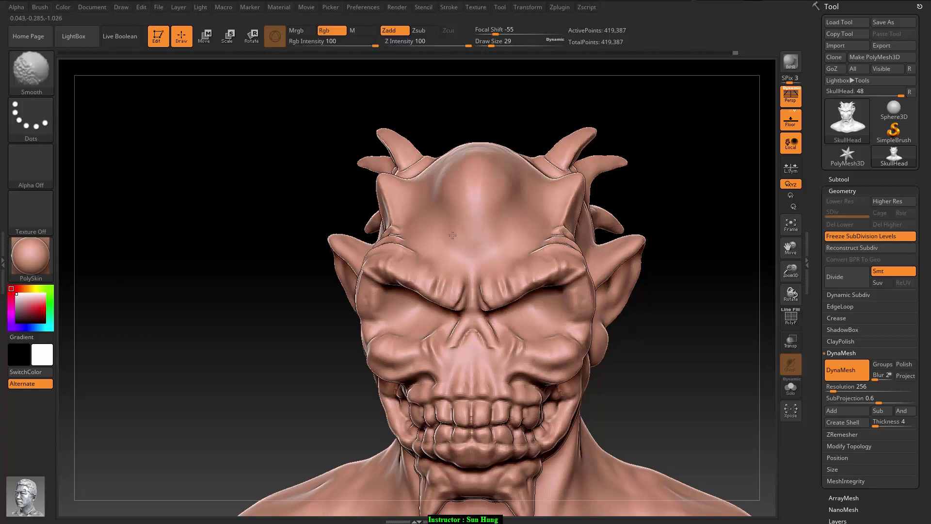
mouse_move(293, 266)
left_mouse_down()
mouse_move(225, 286)
mouse_move(317, 297)
left_mouse_up()
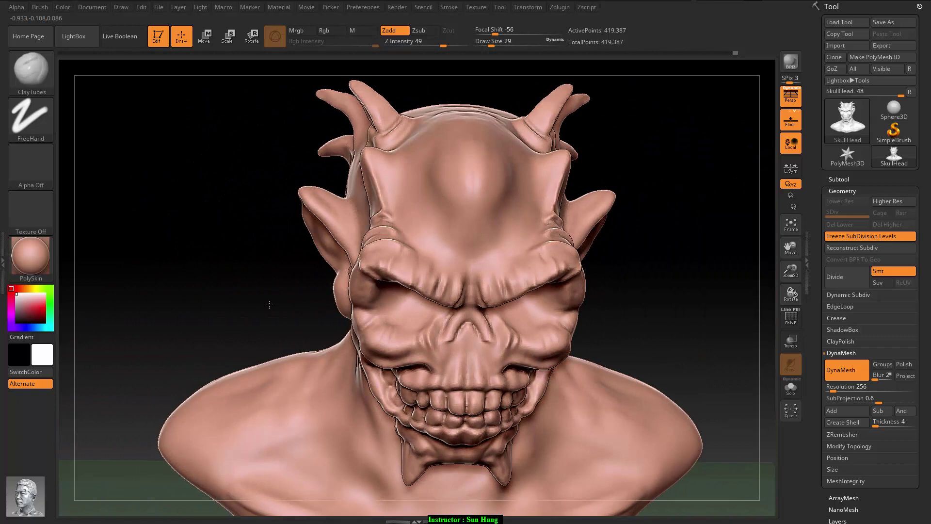
mouse_move(317, 296)
left_mouse_down()
mouse_move(261, 296)
mouse_move(260, 277)
mouse_move(384, 286)
left_mouse_up()
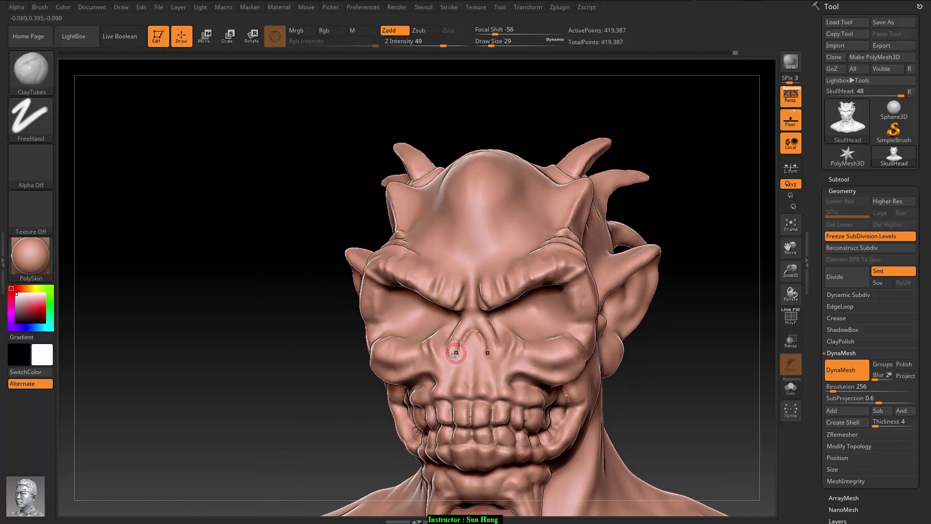
Mask the two nostrils with MaskPen and invert the mask
key("ctrl")
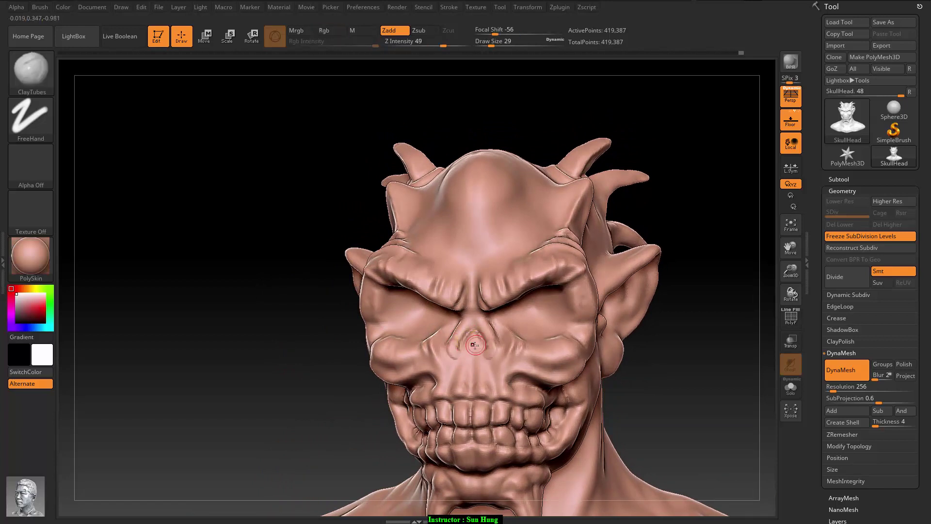
key("ctrl")
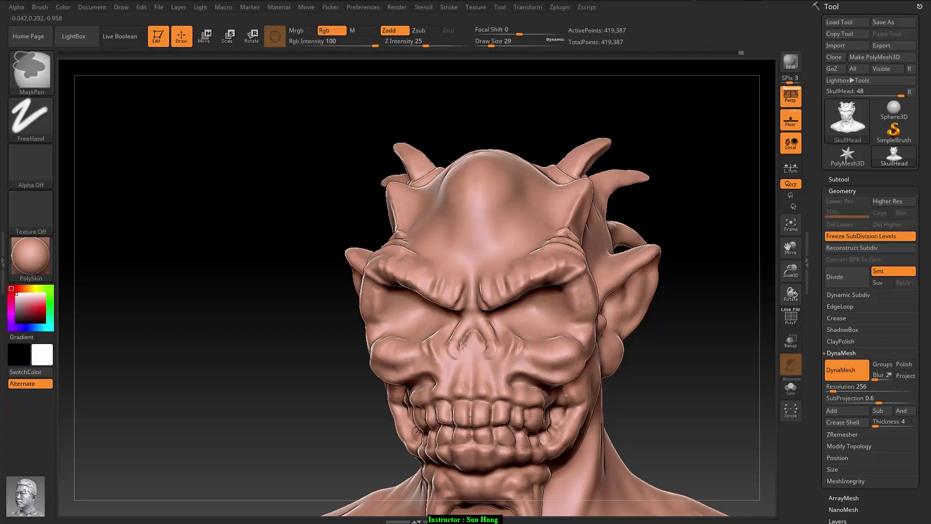
left_click_drag(472, 341, 499, 352, "ctrl")
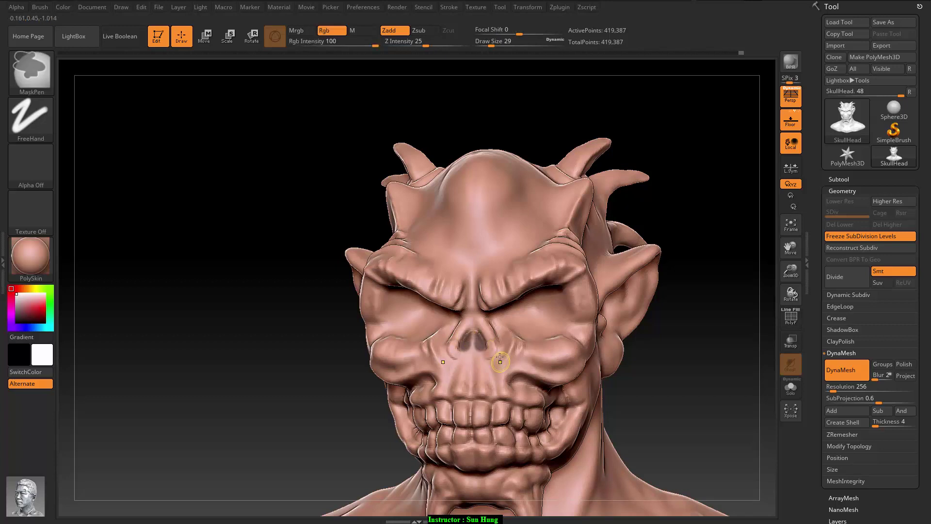
left_click(266, 335, "ctrl")
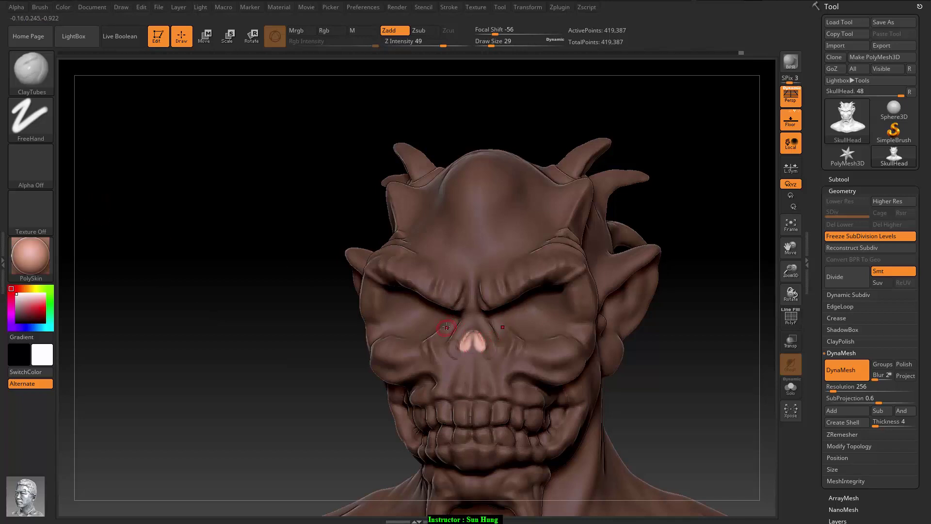
Push the nostrils deeper with the Move brush at Draw Size 90
key("ctrl")
key("s")
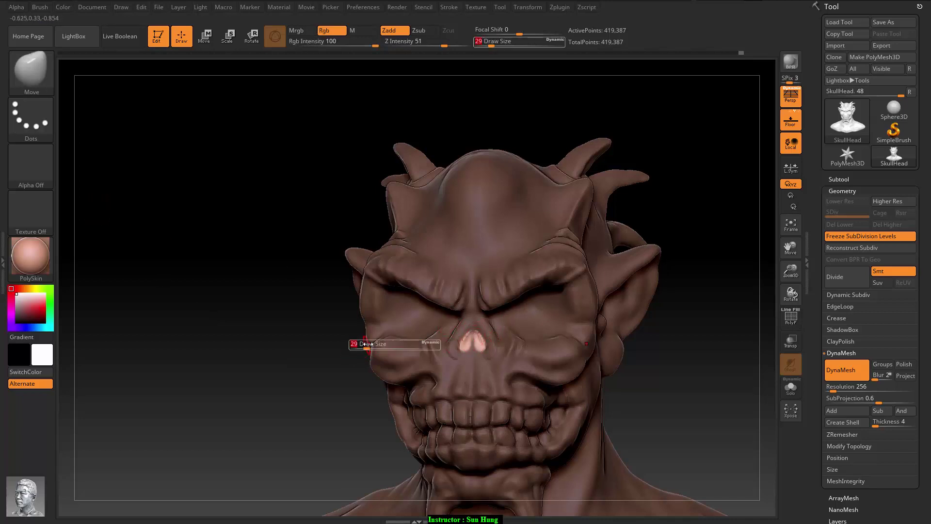
key("s")
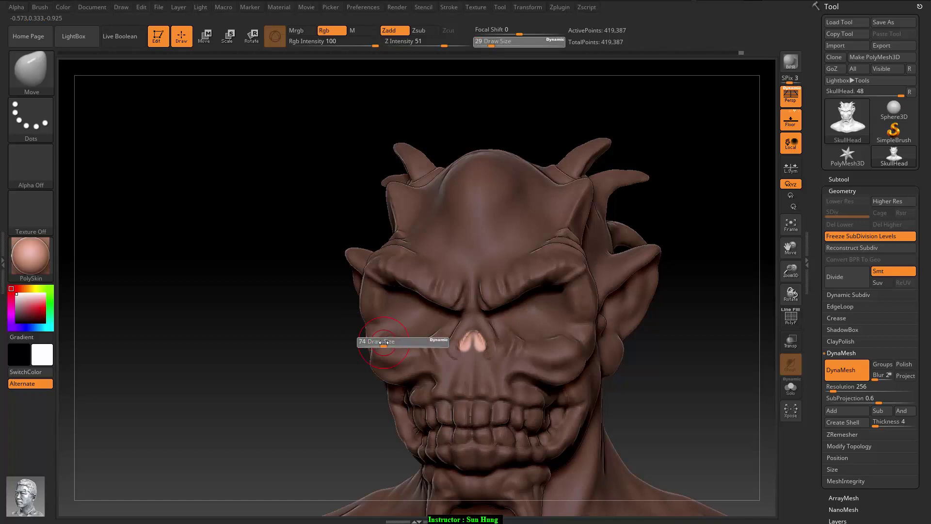
left_click_drag(377, 342, 388, 342)
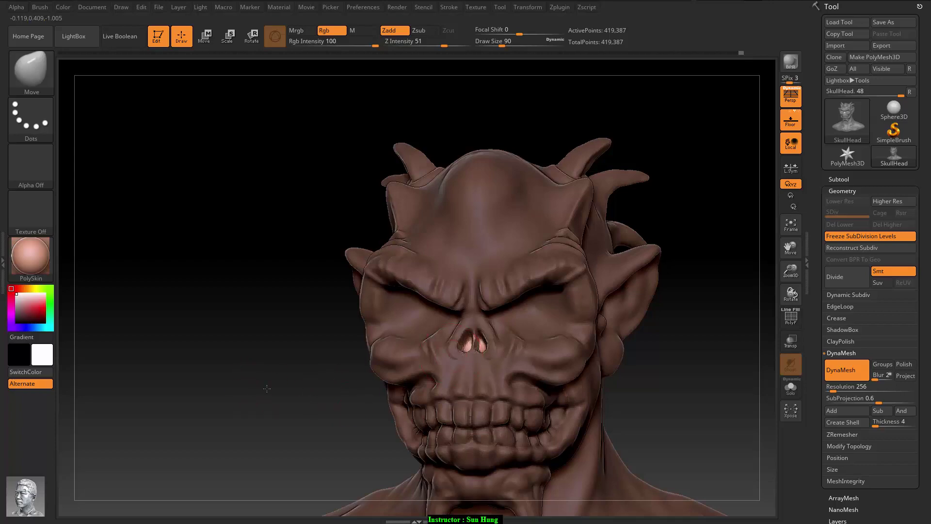
mouse_move(309, 386)
left_mouse_down()
mouse_move(261, 377)
mouse_move(292, 367)
left_mouse_up()
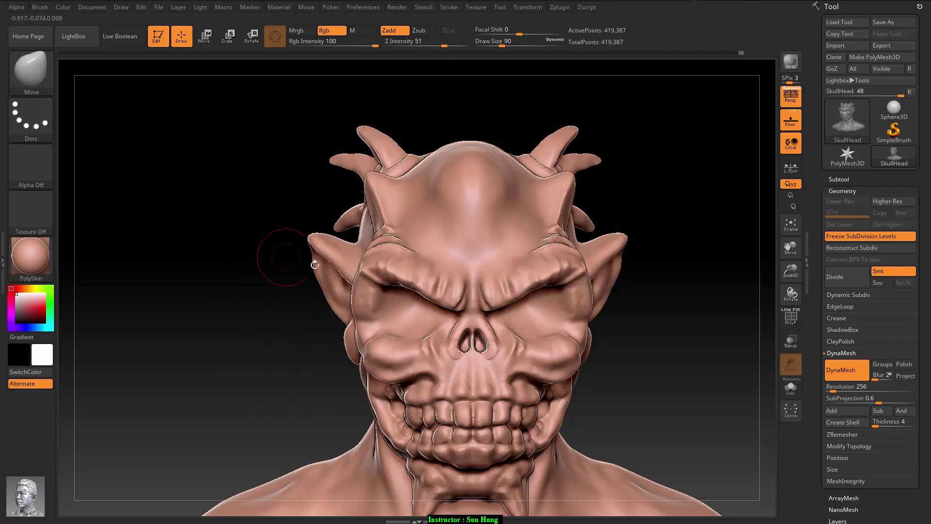
Switch to the Clay brush and bring up its size setting
key("b")
key("c")
key("l")
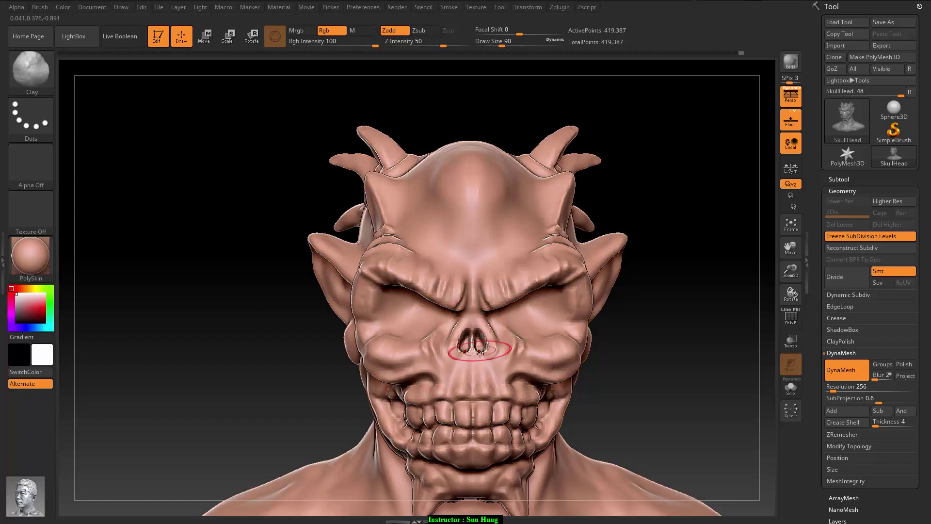
key("s")
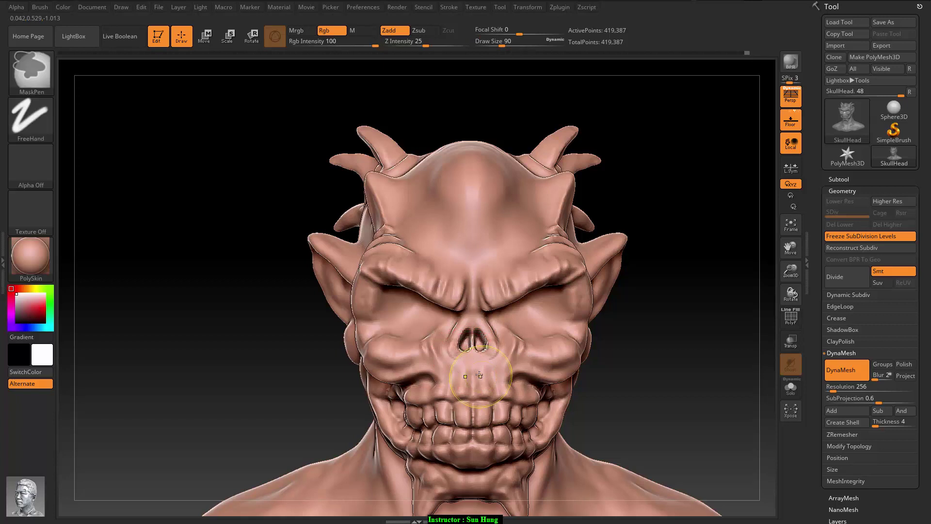
Set up the Standard brush with Alpha 01, Z Intensity 25 and Draw Size 51
key("b")
key("s")
key("t")
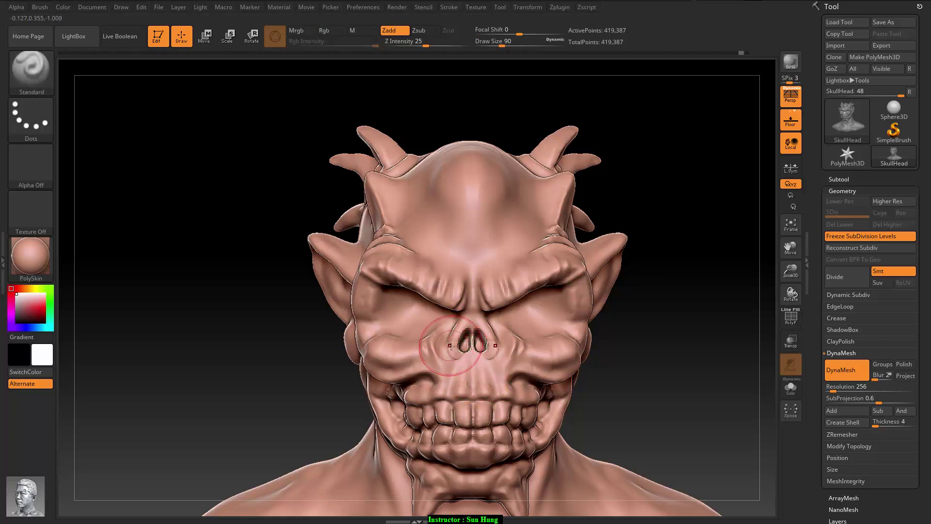
left_click(33, 166)
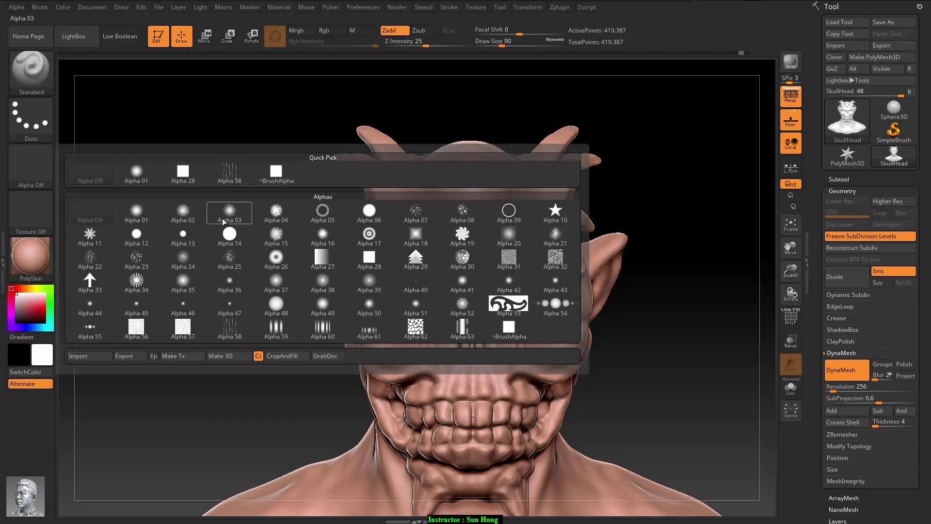
left_click(135, 214)
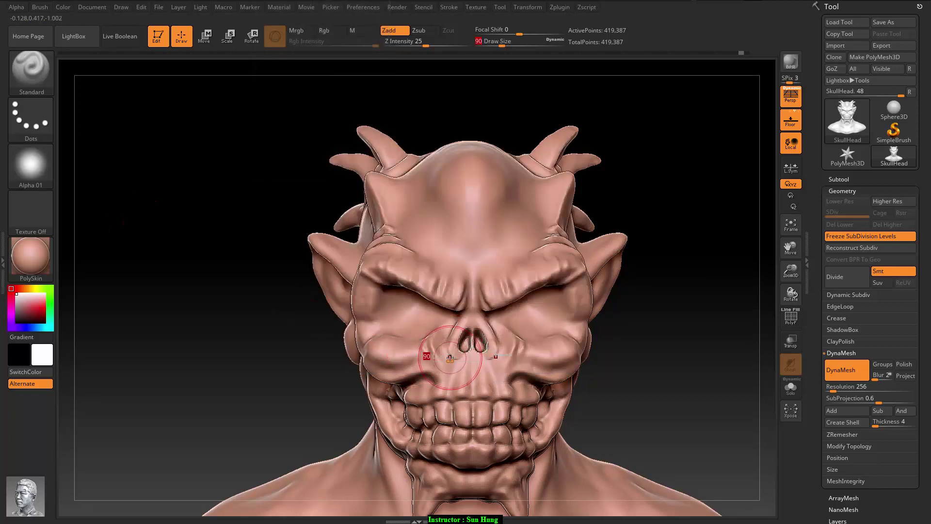
key("s")
left_click_drag(450, 358, 477, 358)
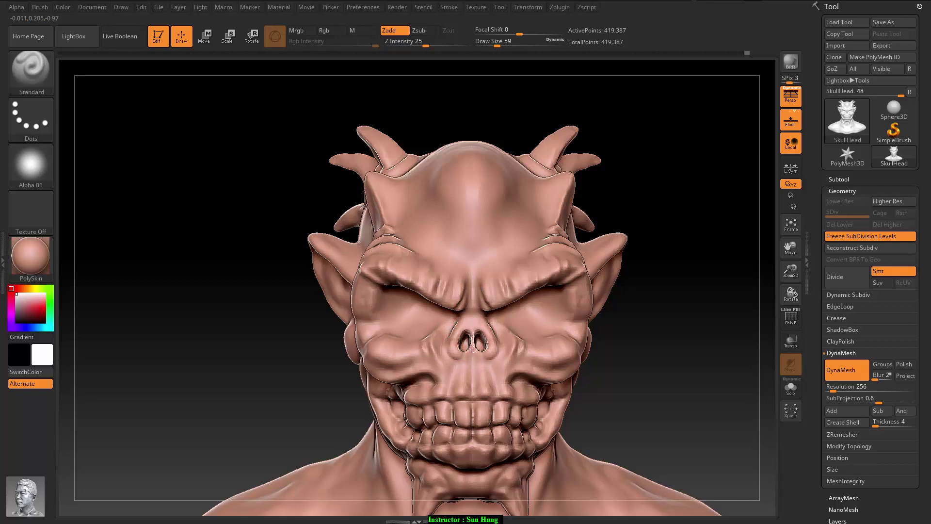
Carve the nostril openings deeper with Standard from a three-quarter view and re-DynaMesh
left_click_drag(621, 347, 651, 362)
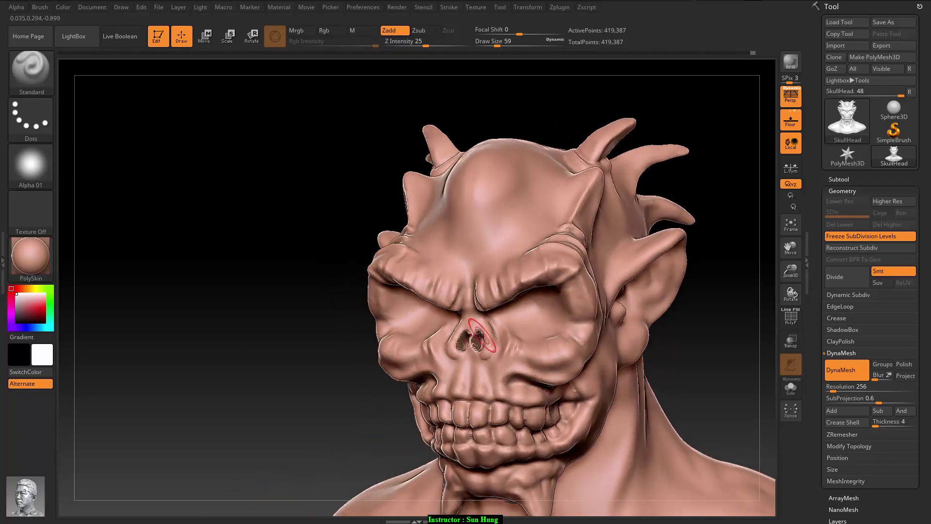
left_click_drag(479, 333, 477, 342)
left_click_drag(270, 327, 272, 334, "ctrl")
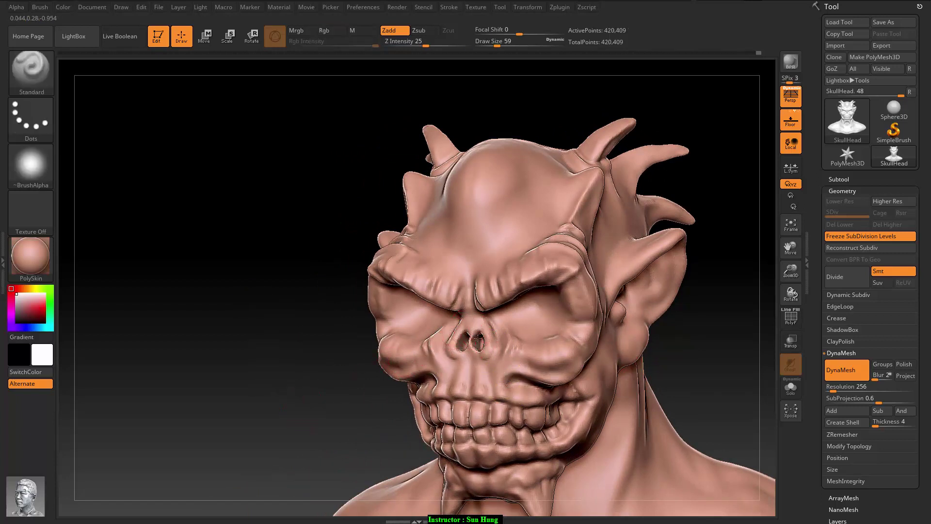
left_click_drag(476, 341, 482, 342, "ctrl")
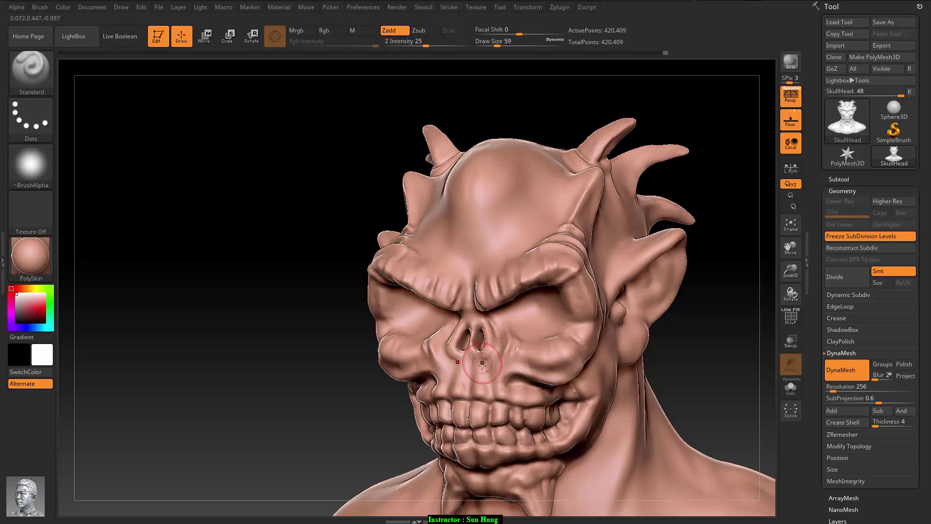
left_click_drag(280, 353, 329, 346)
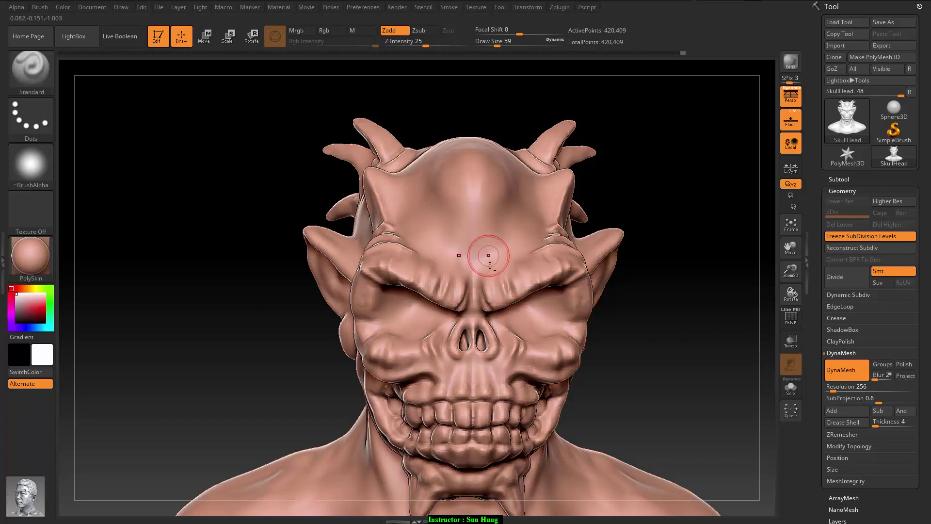
Shift-smooth the forehead centre, then view the head in side profile
key("ctrl")
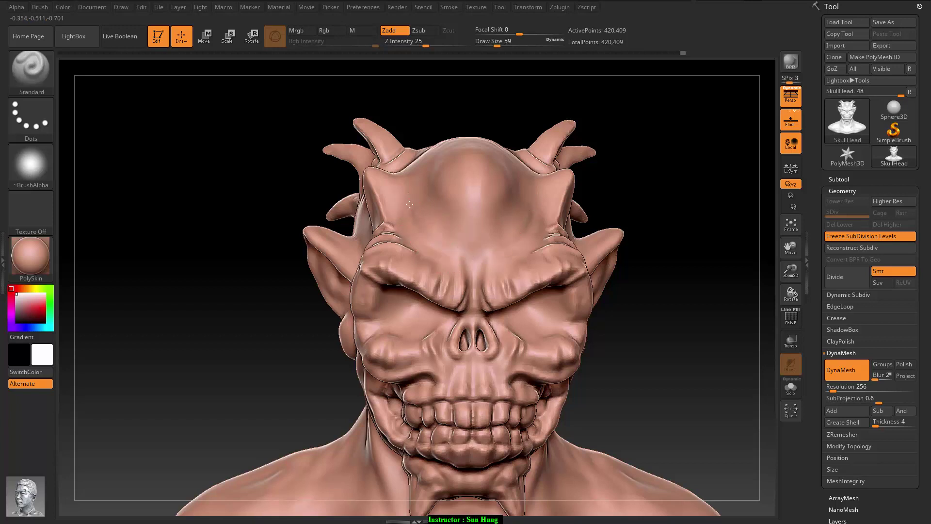
key("shift")
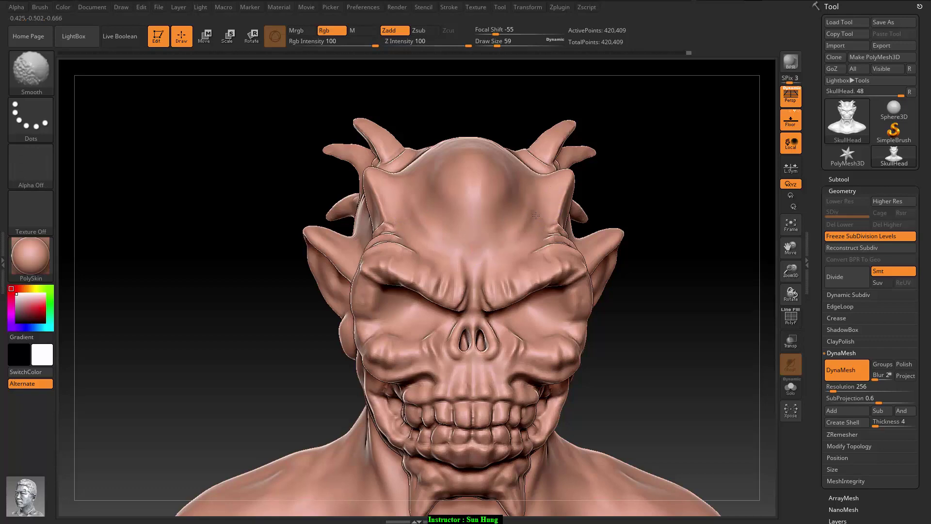
mouse_move(679, 340)
left_mouse_down()
mouse_move(707, 353)
mouse_move(709, 332)
mouse_move(745, 349)
left_mouse_up()
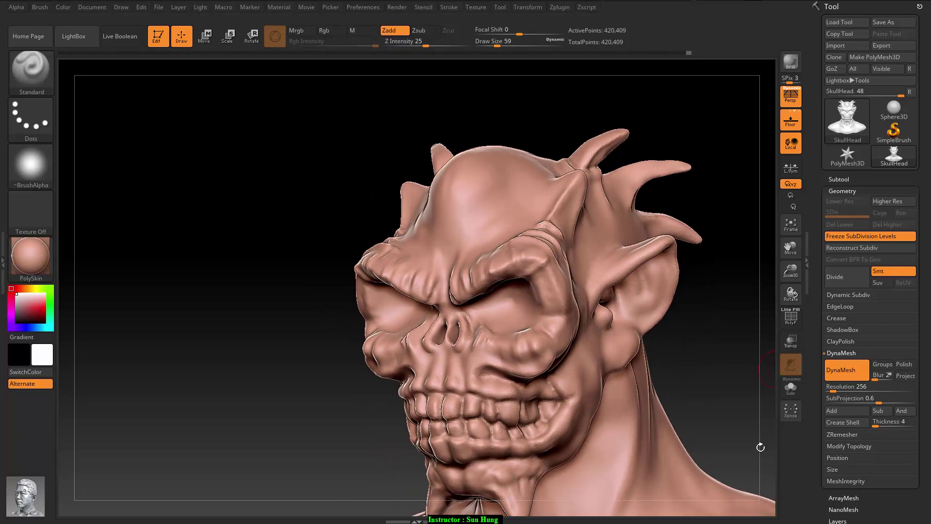
mouse_move(726, 383)
left_mouse_down()
mouse_move(660, 334)
mouse_move(675, 305)
mouse_move(675, 326)
mouse_move(634, 297)
left_mouse_up()
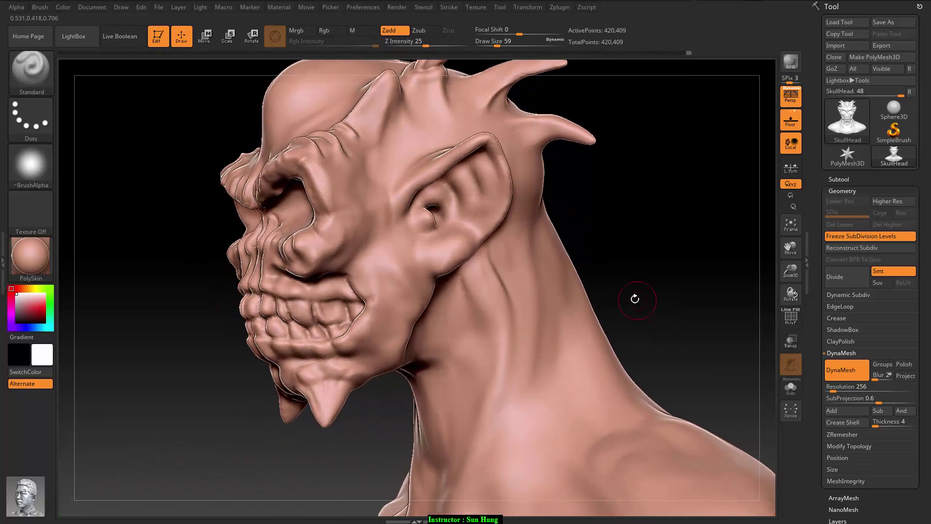
Select the DamStandard brush (B-D-S) and turn the head toward a left-side profile
key("b")
key("d")
key("s")
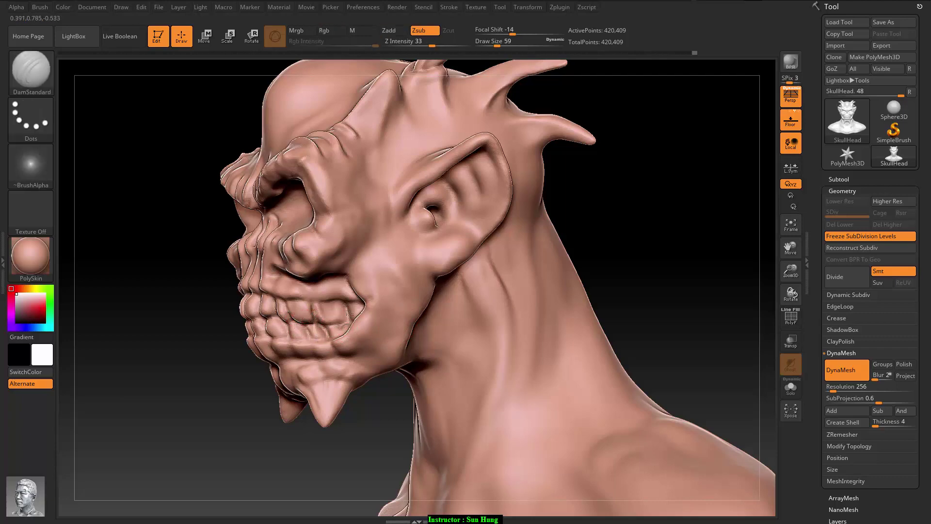
left_click_drag(214, 368, 327, 306)
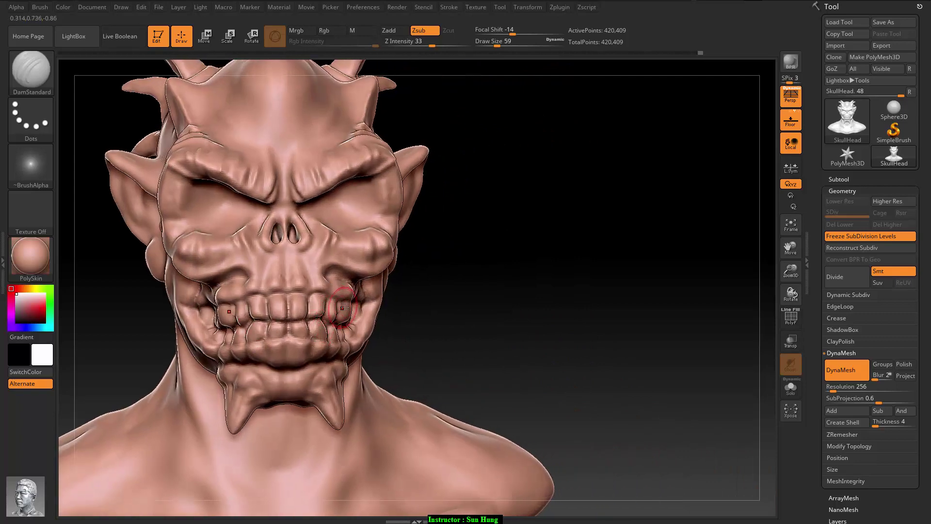
left_click_drag(494, 312, 298, 304)
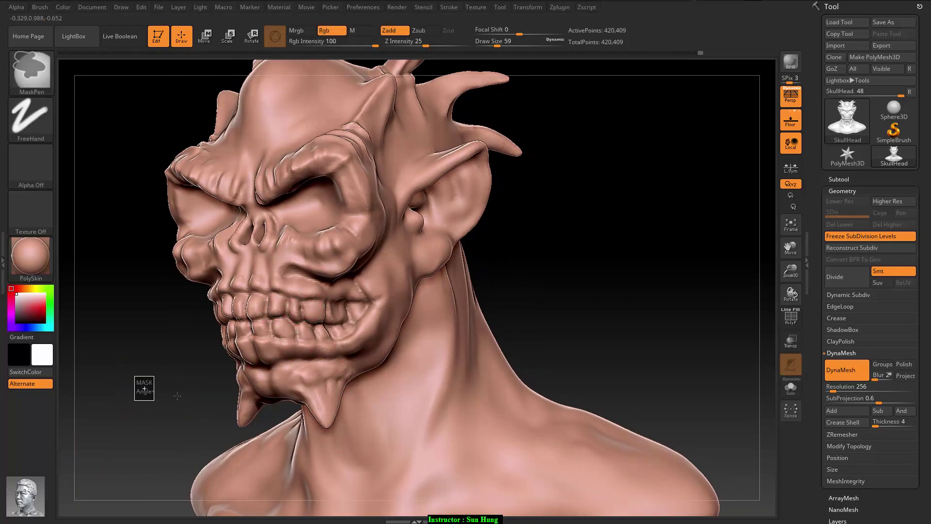
key("ctrl")
left_click_drag(548, 227, 523, 229)
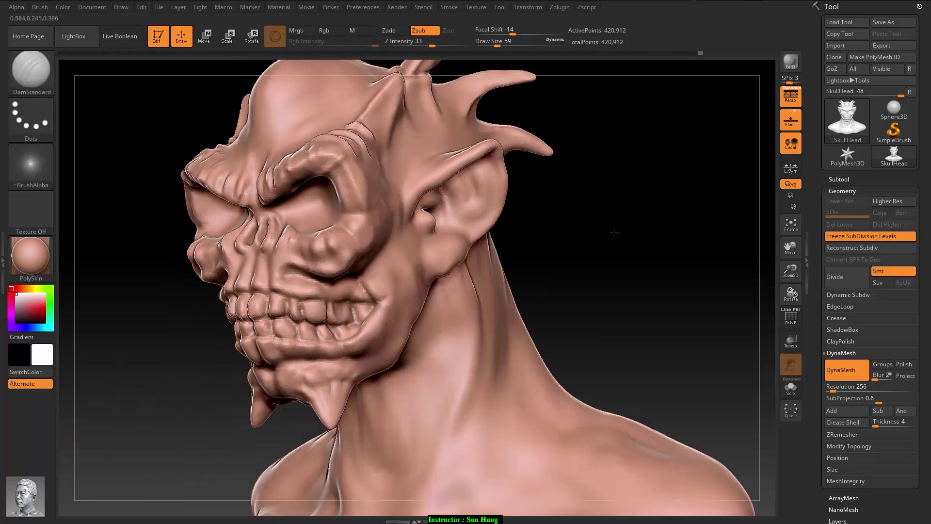
Carve two creases into the cheek at the mouth corner, then soften them with Smooth
mouse_move(343, 258)
left_mouse_down()
mouse_move(361, 221)
mouse_move(349, 223)
left_mouse_up()
left_click_drag(356, 255, 360, 239)
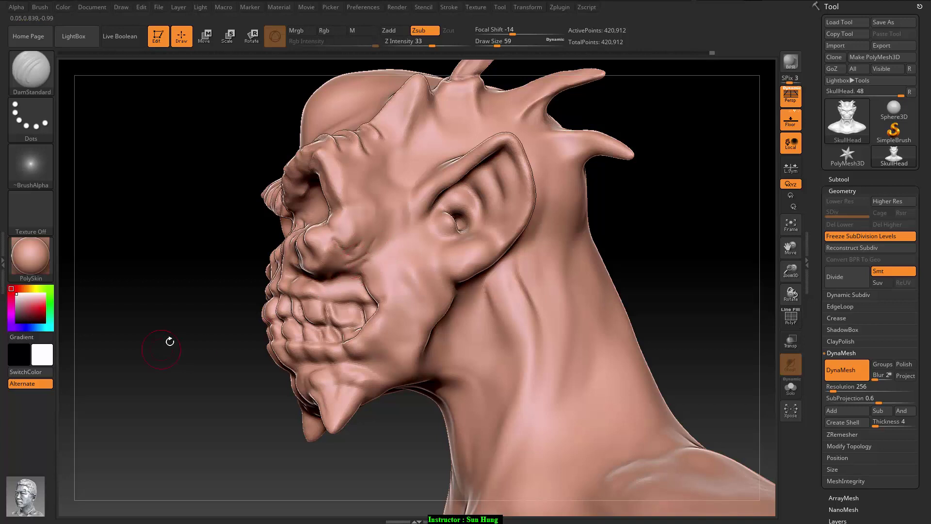
key("ctrl")
key("shift")
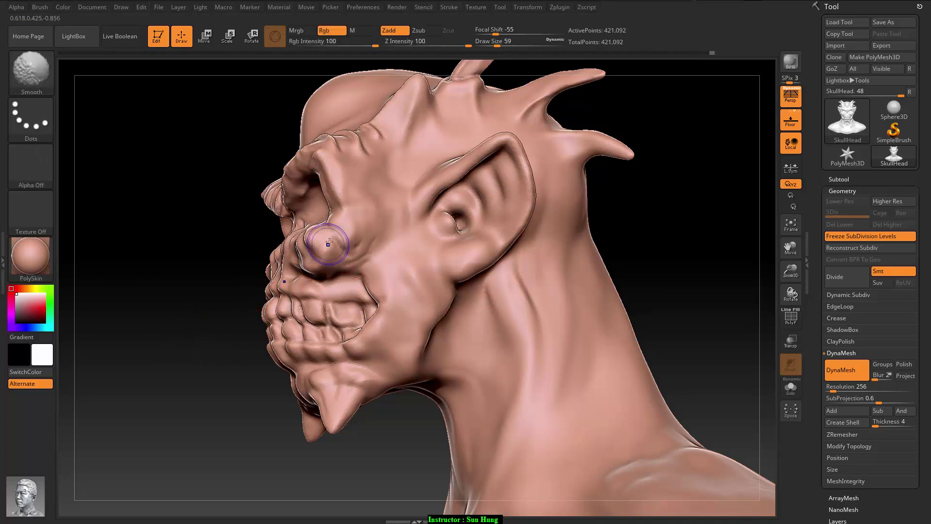